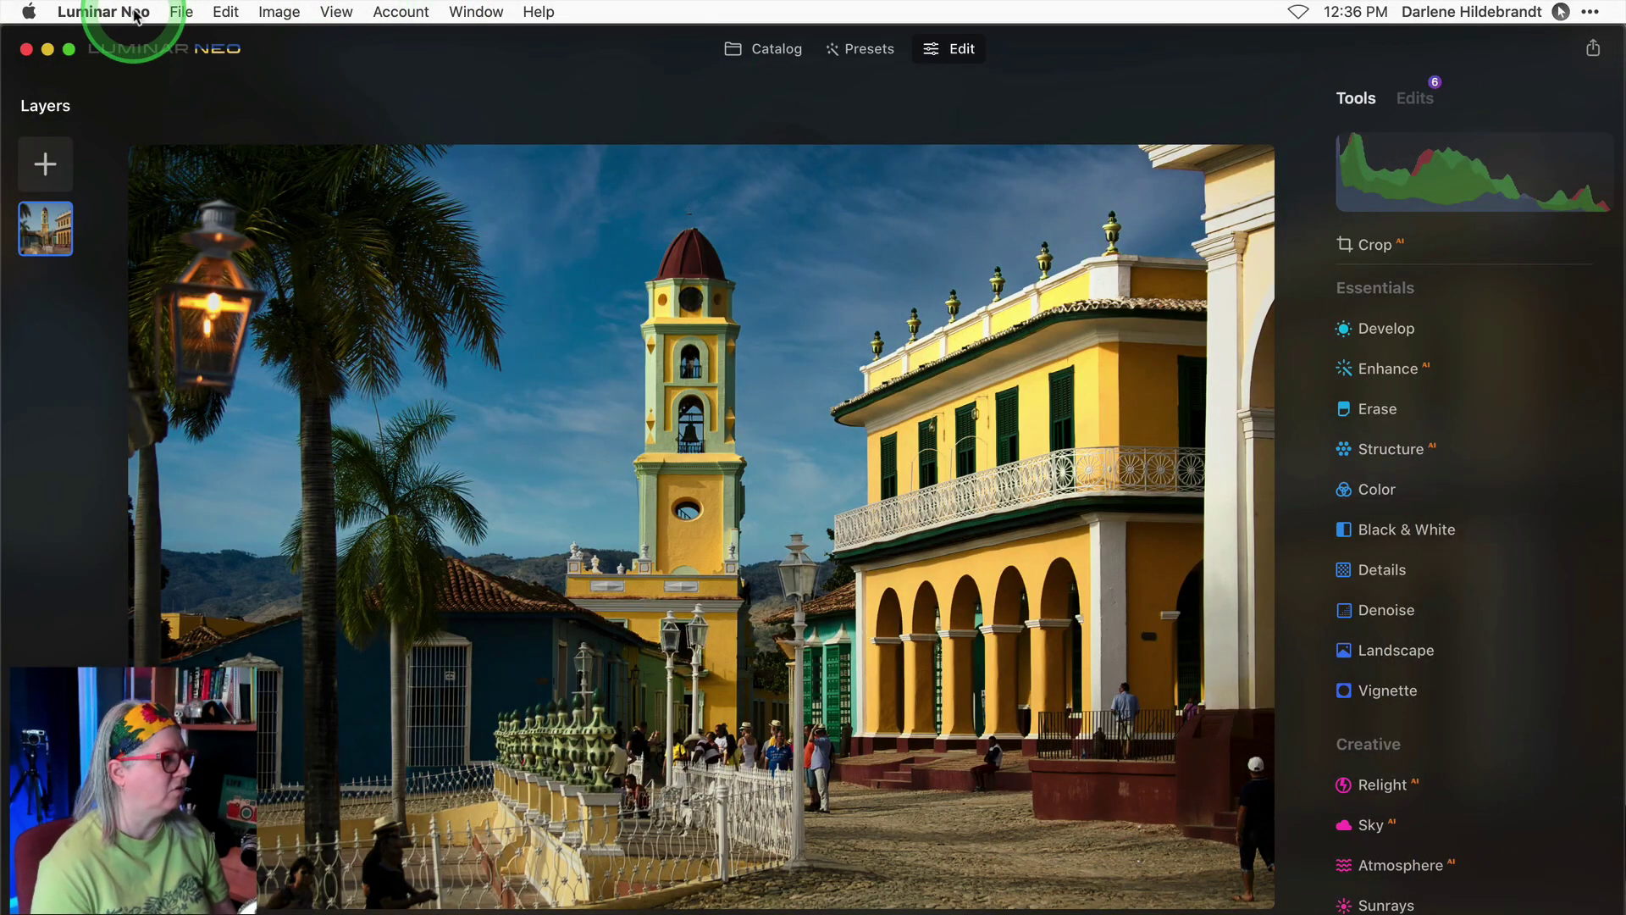
Check for a newer Luminar Neo version and dismiss the up-to-date notice
click(134, 15)
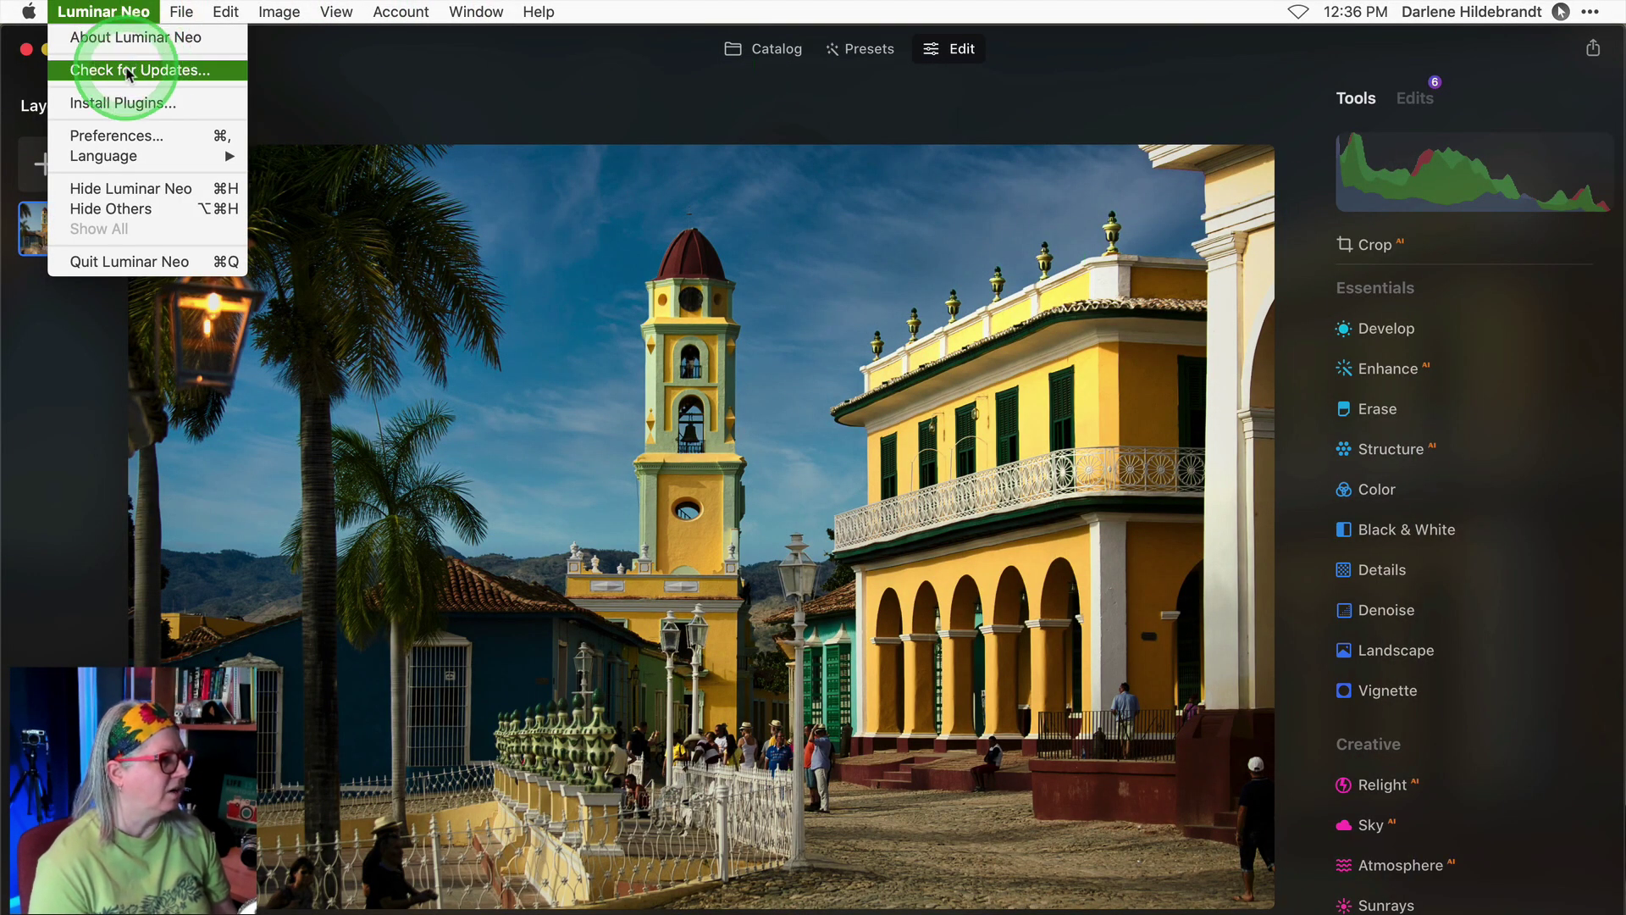
click(128, 71)
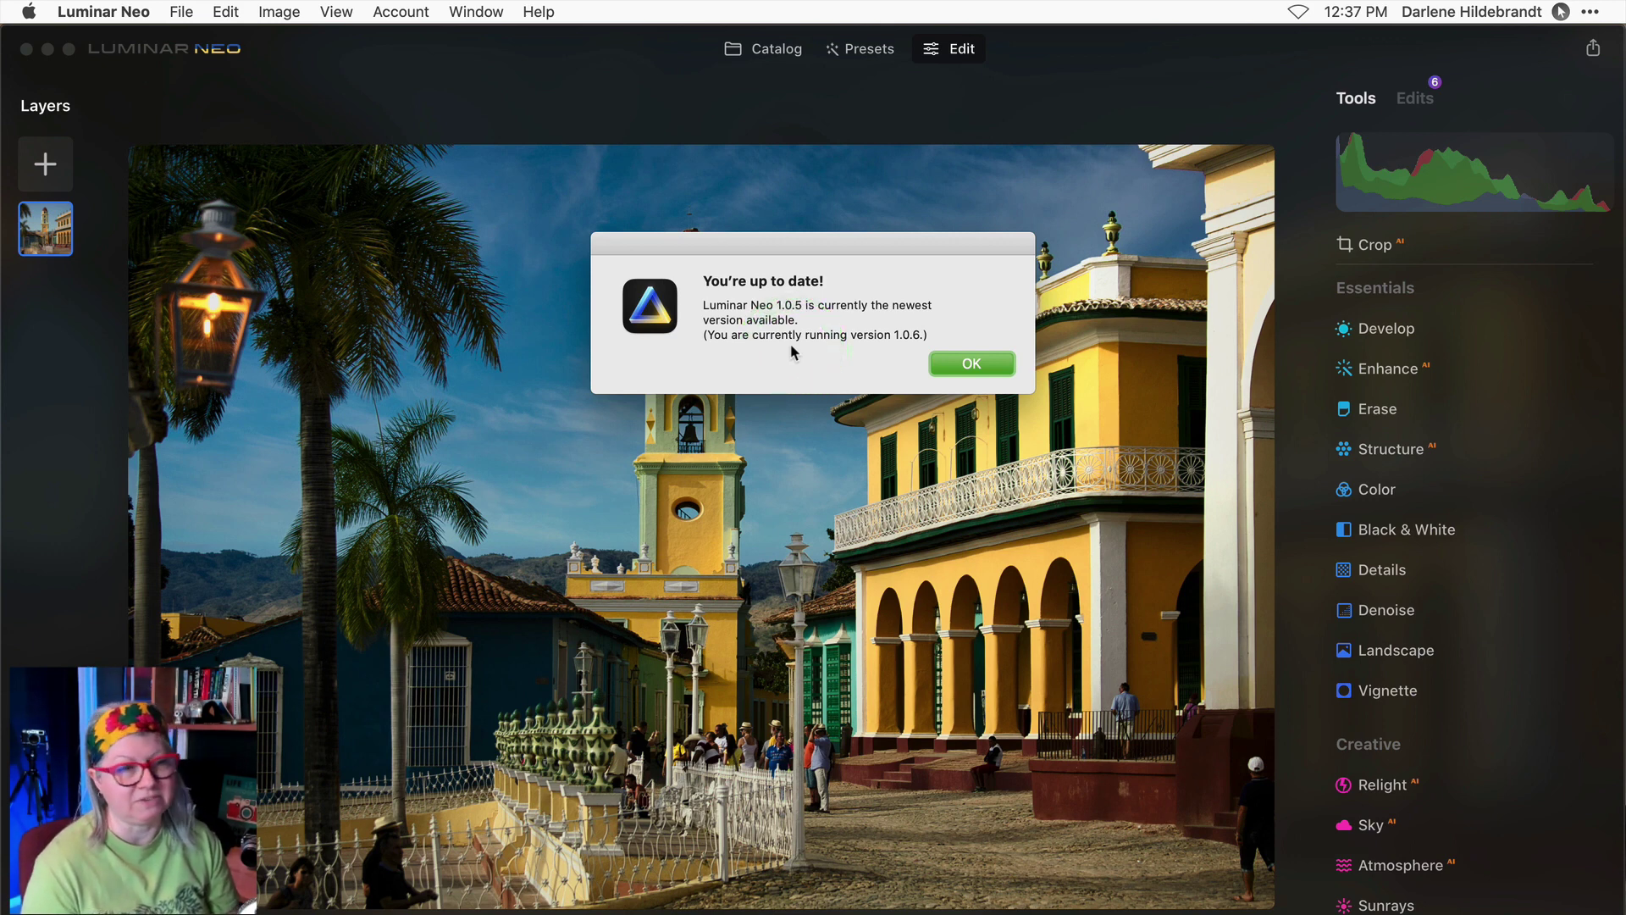
click(970, 368)
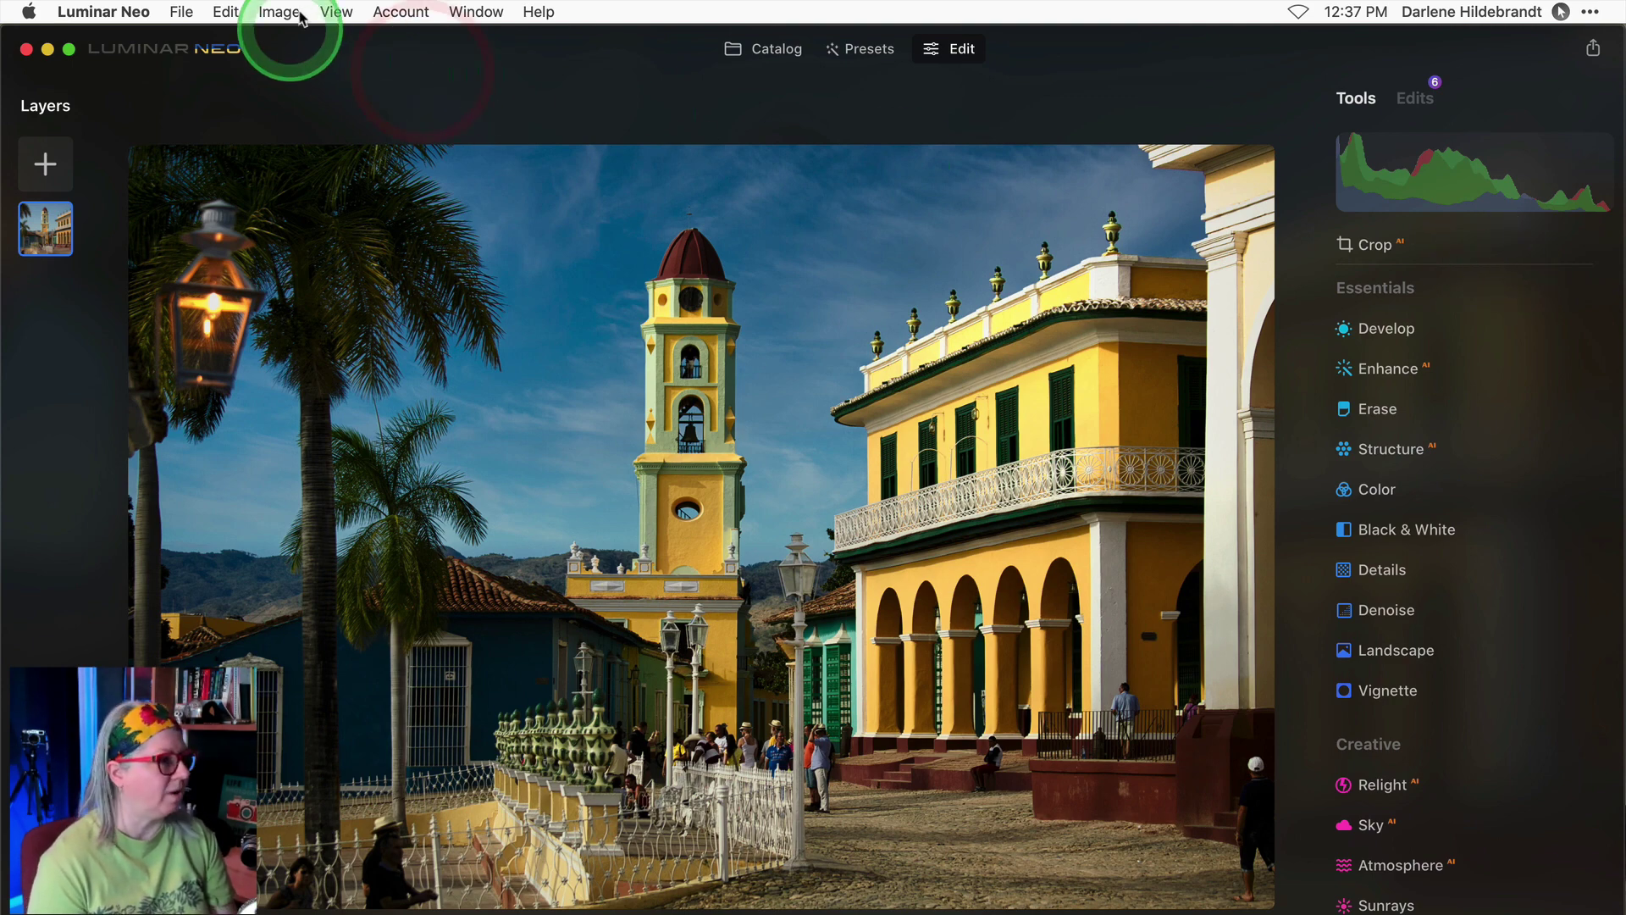
Hide the histogram from the View menu, then show it again
click(337, 12)
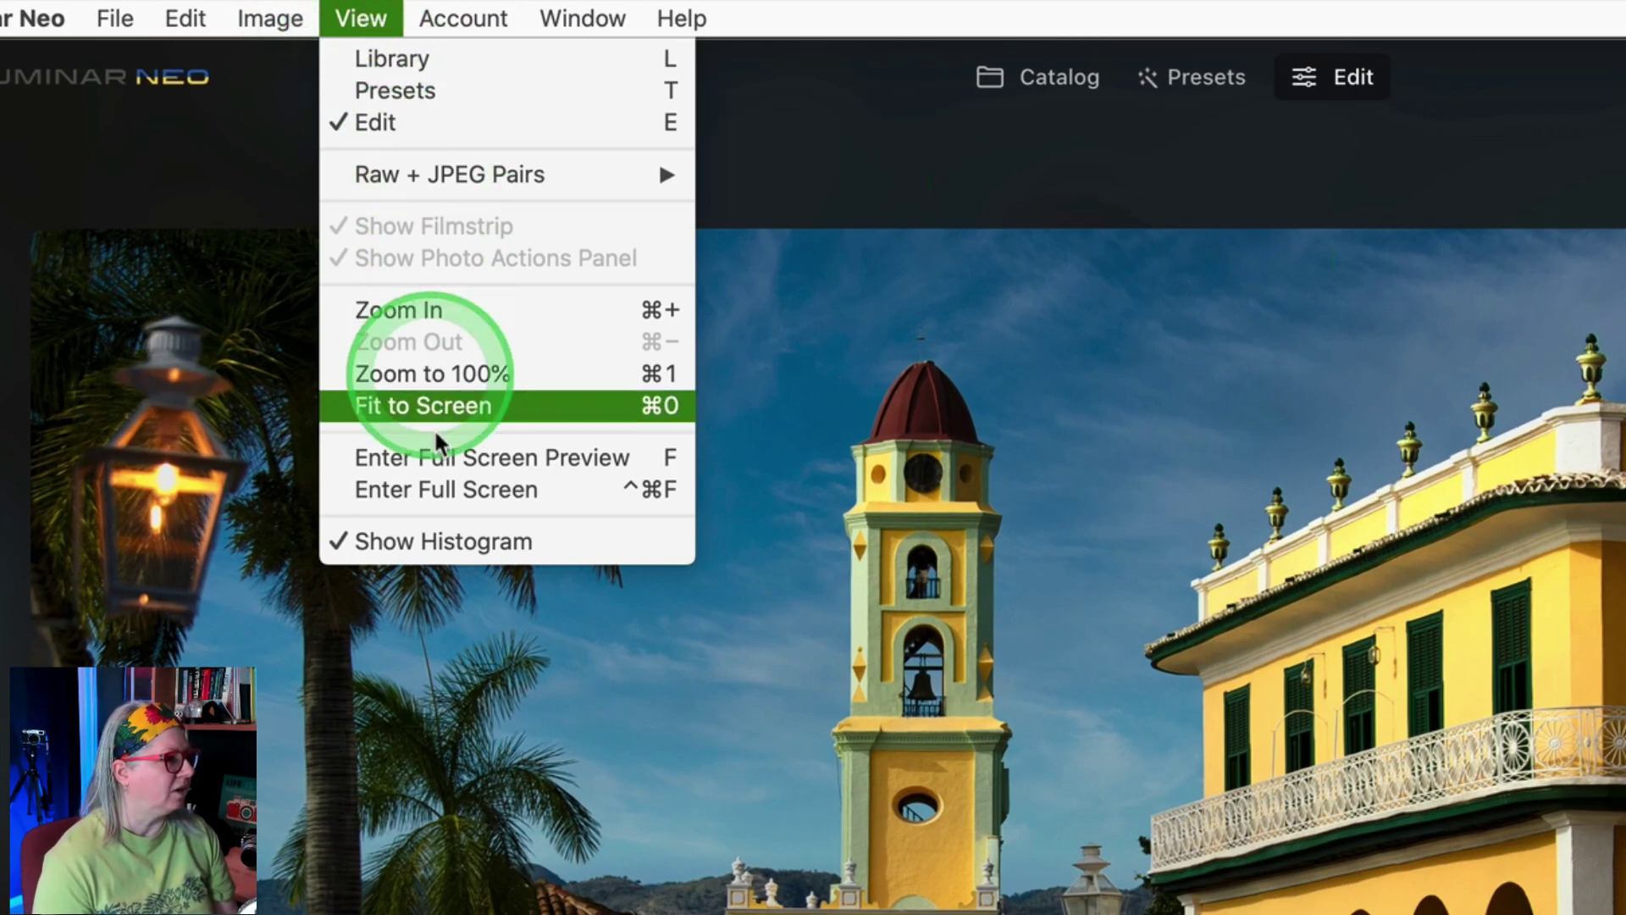
click(432, 543)
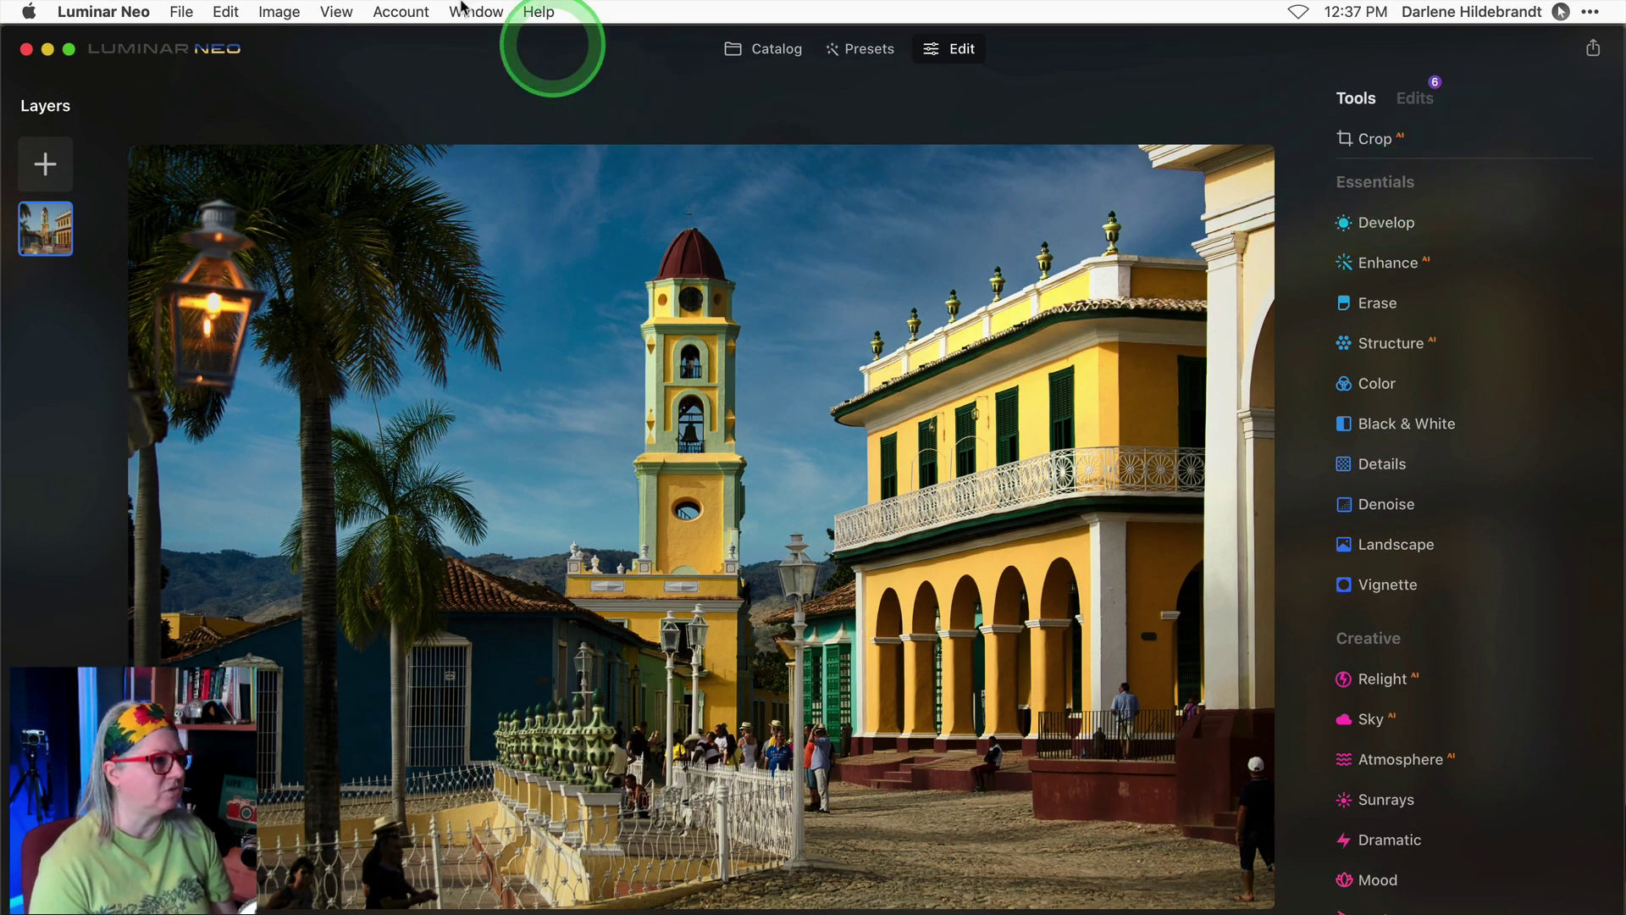
click(334, 11)
click(375, 342)
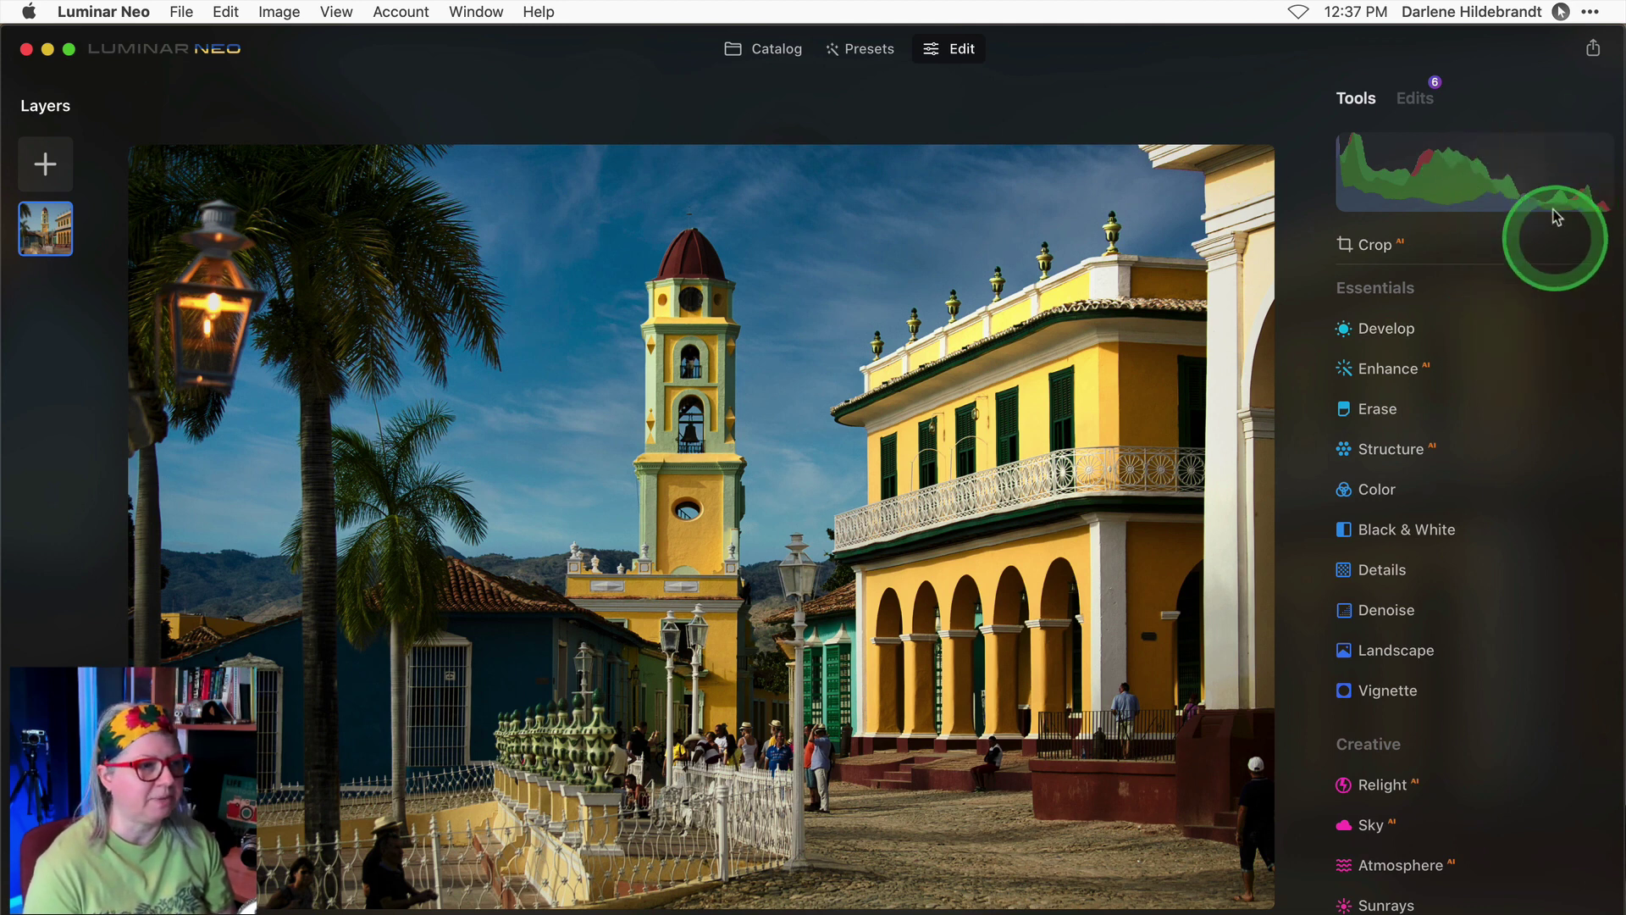
Cycle the histogram through red, green and blue channels to the luminance view
click(1472, 190)
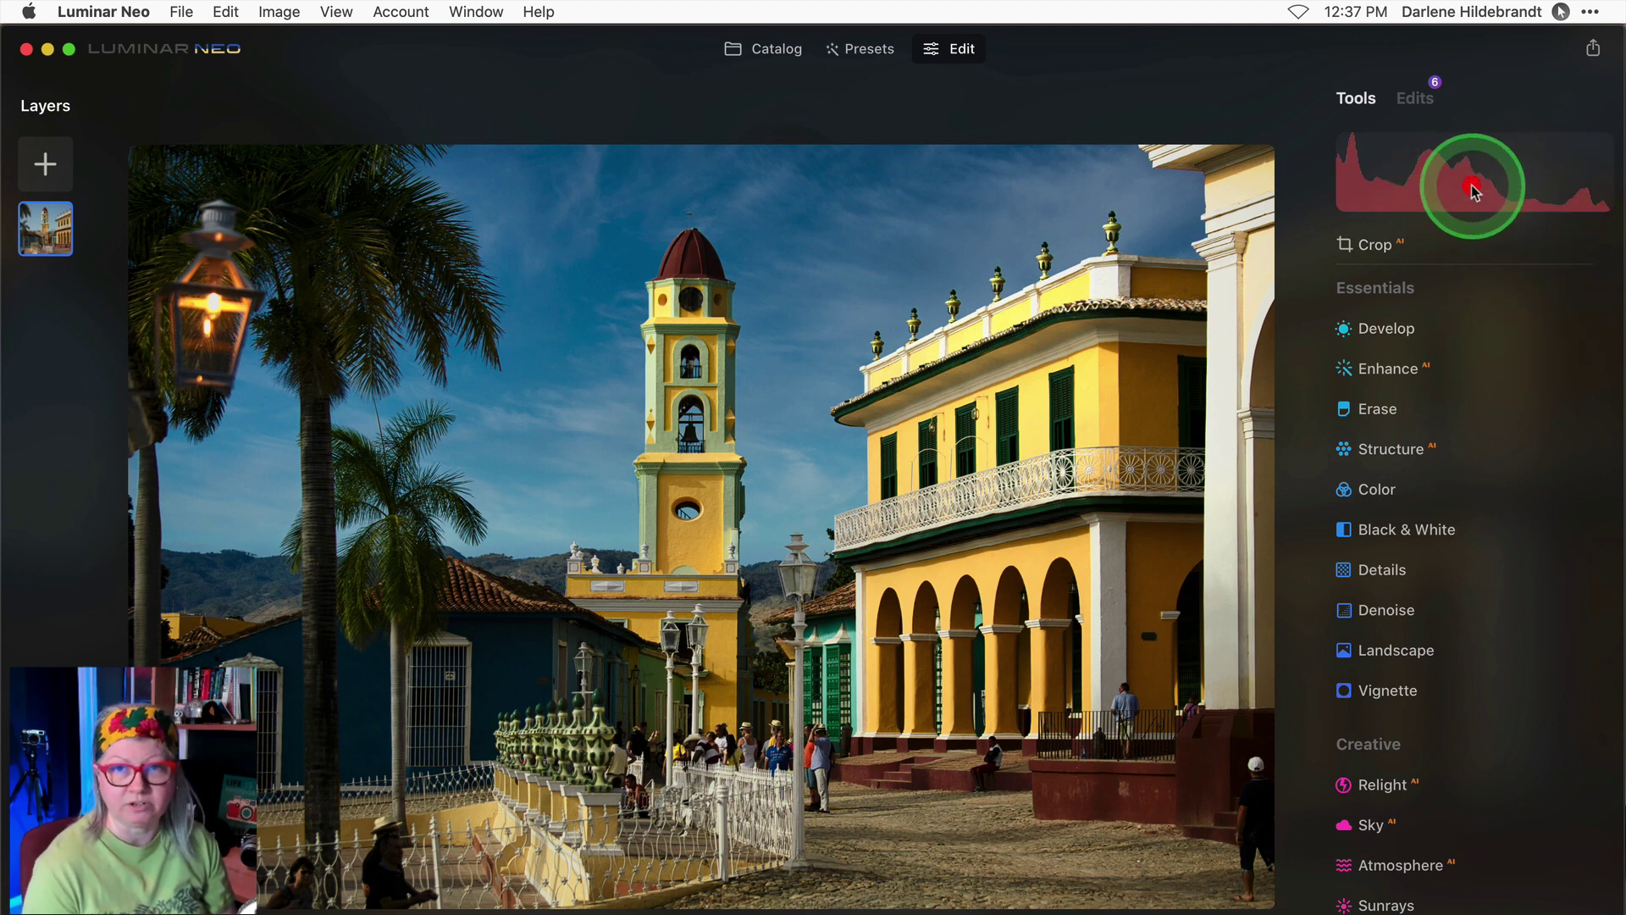
click(1474, 191)
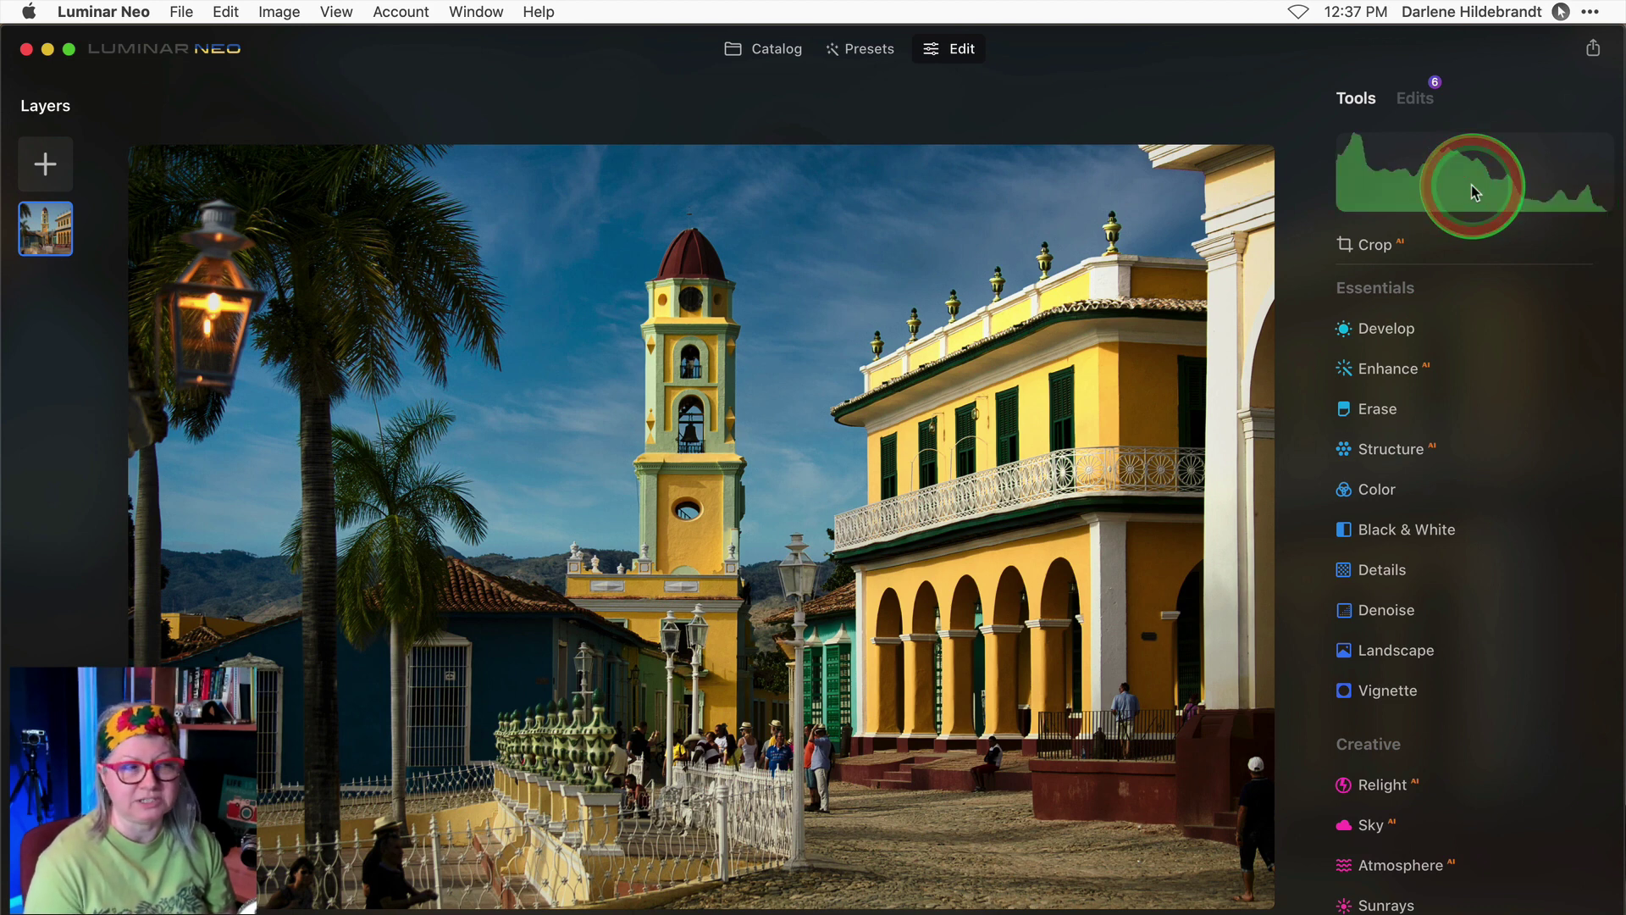
click(1473, 192)
click(1472, 191)
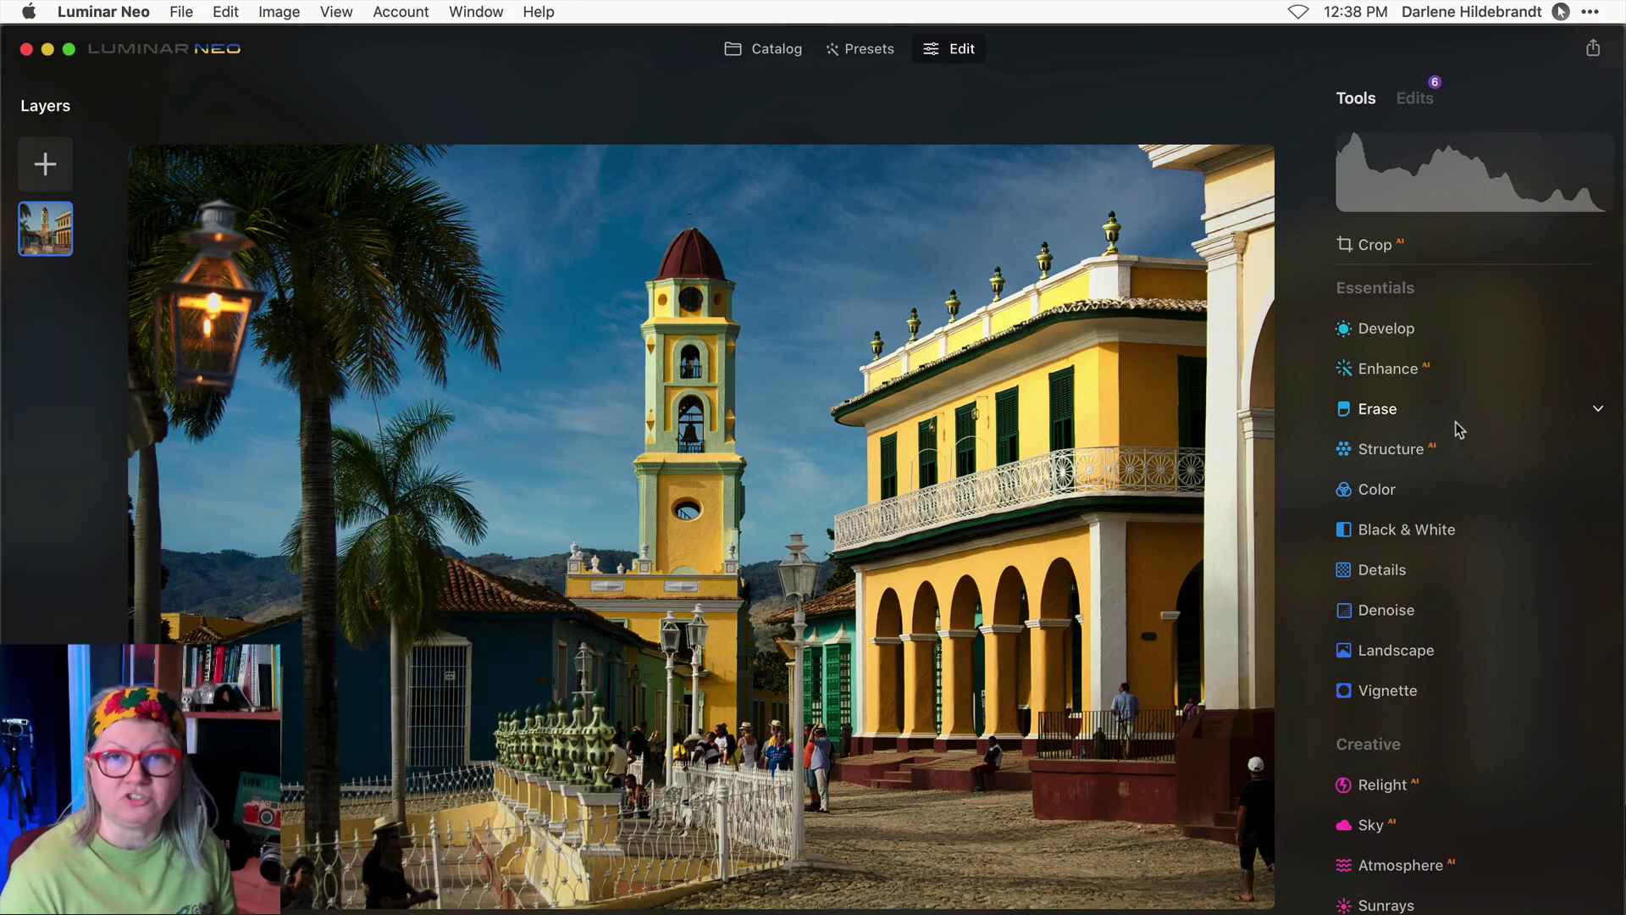
Turn on clipping warnings (J) and set Develop Whites to 13 after trying 45
key(j)
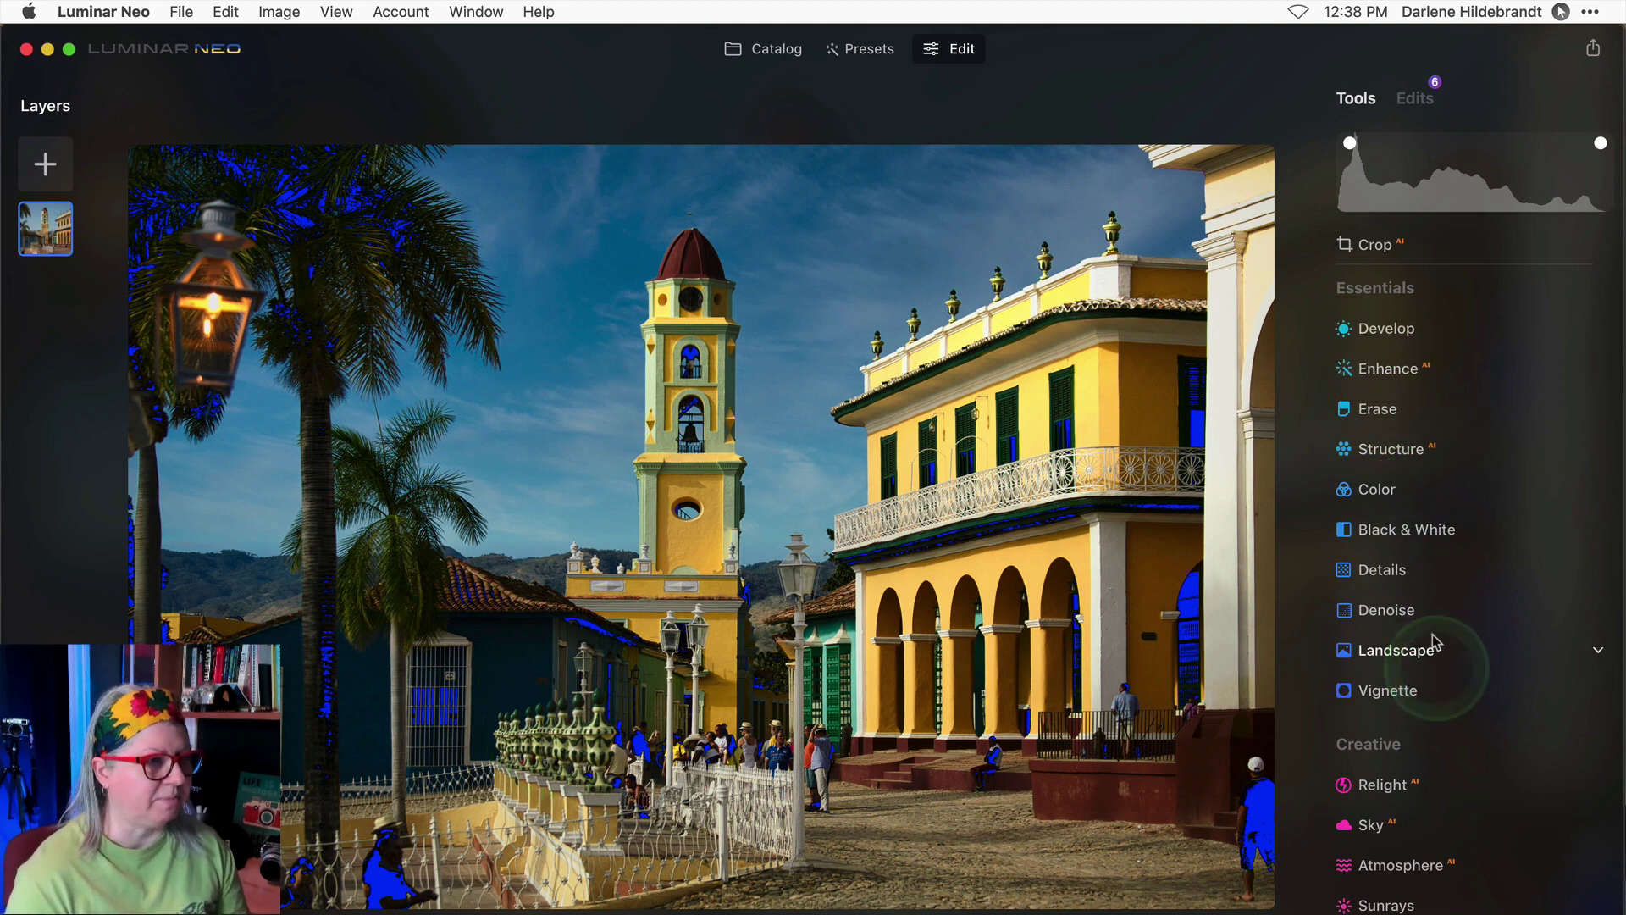
click(1395, 330)
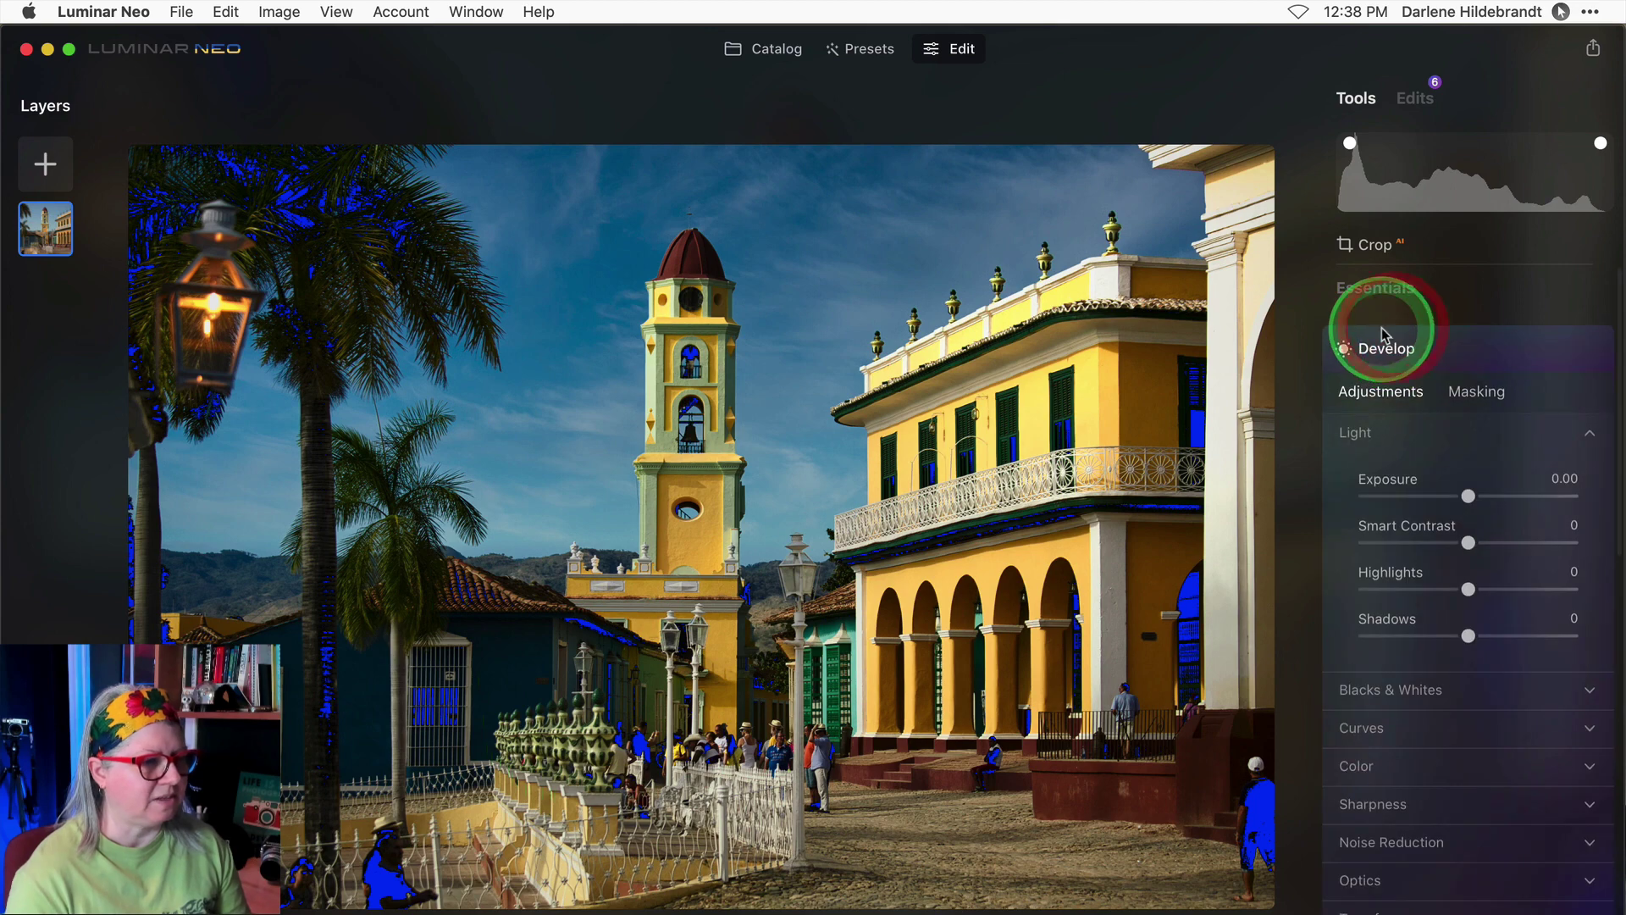
click(1382, 693)
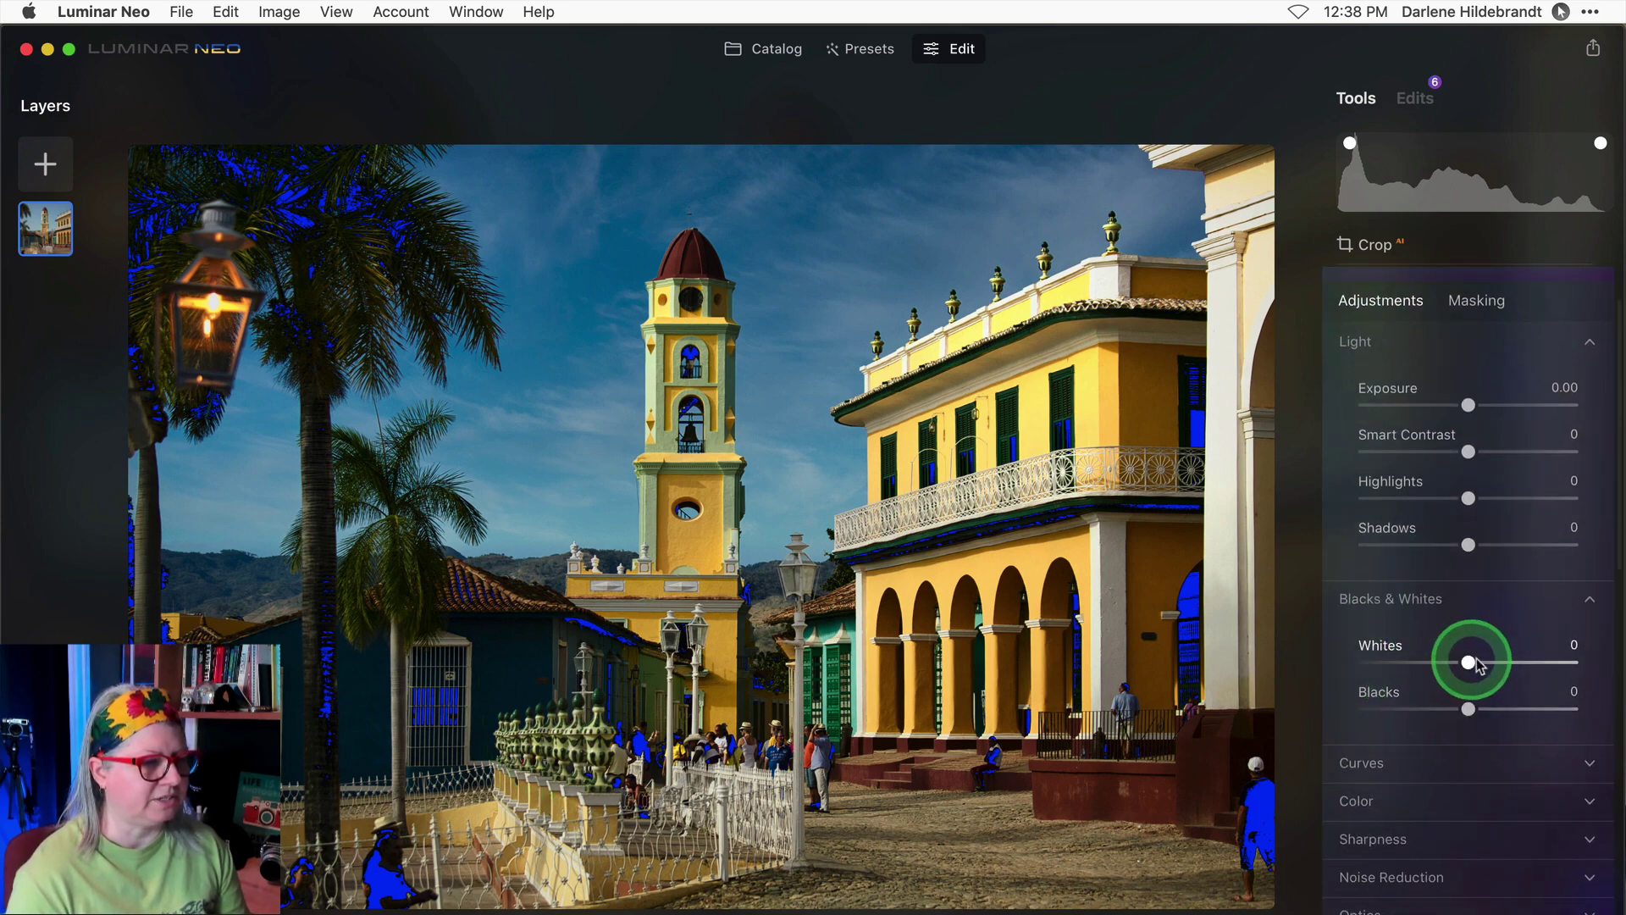
drag(1480, 662, 1517, 662)
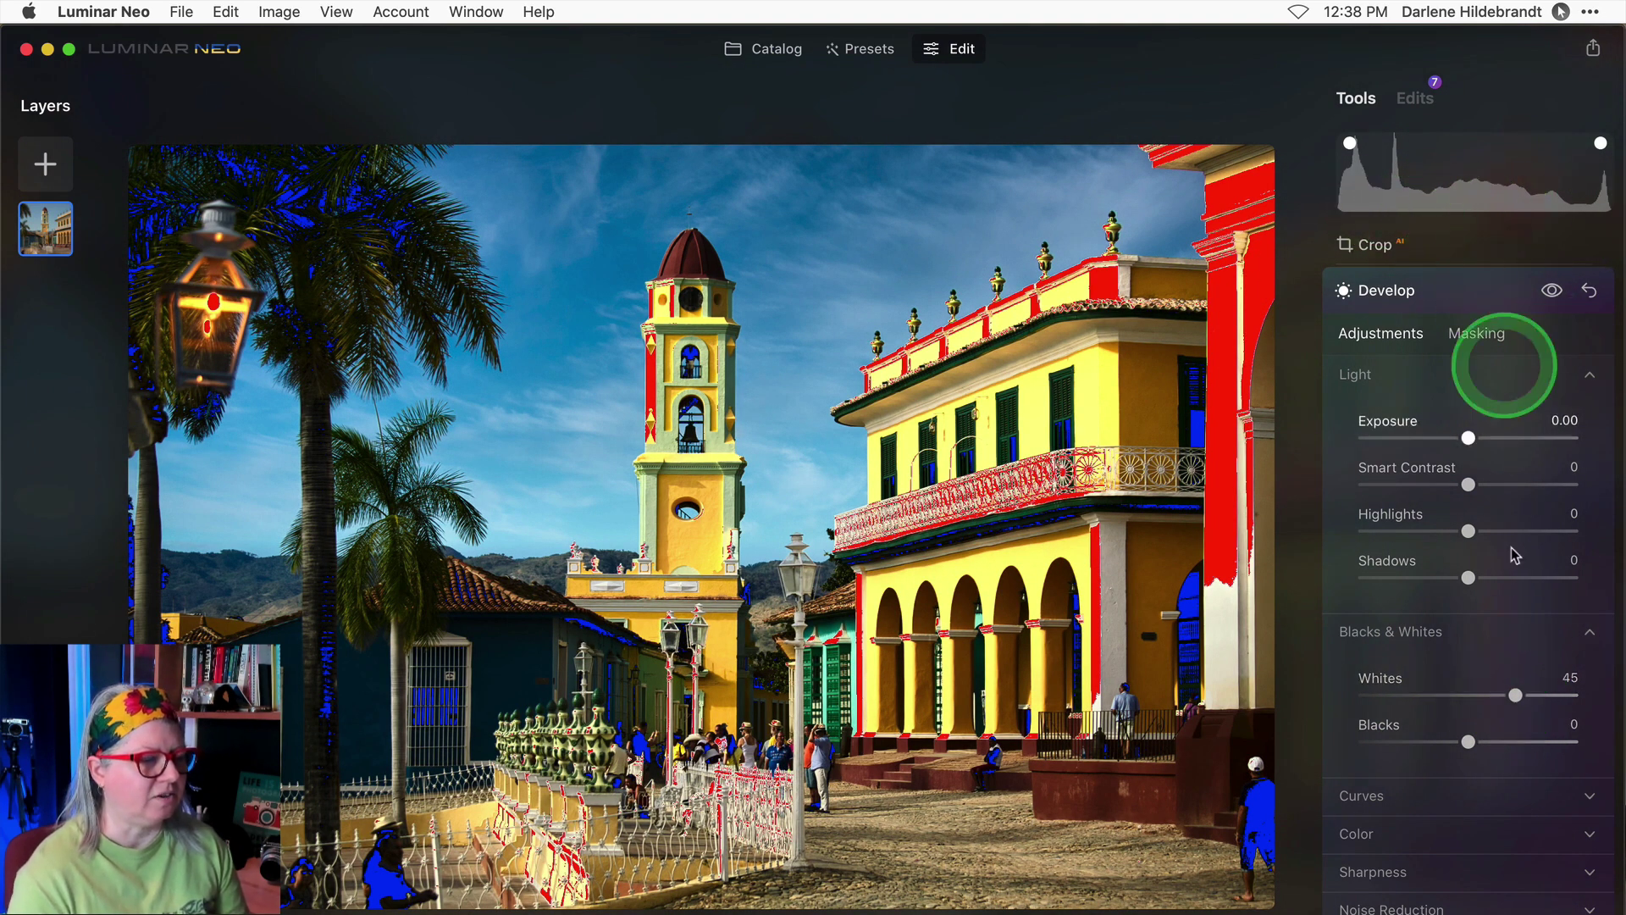
drag(1512, 692, 1485, 697)
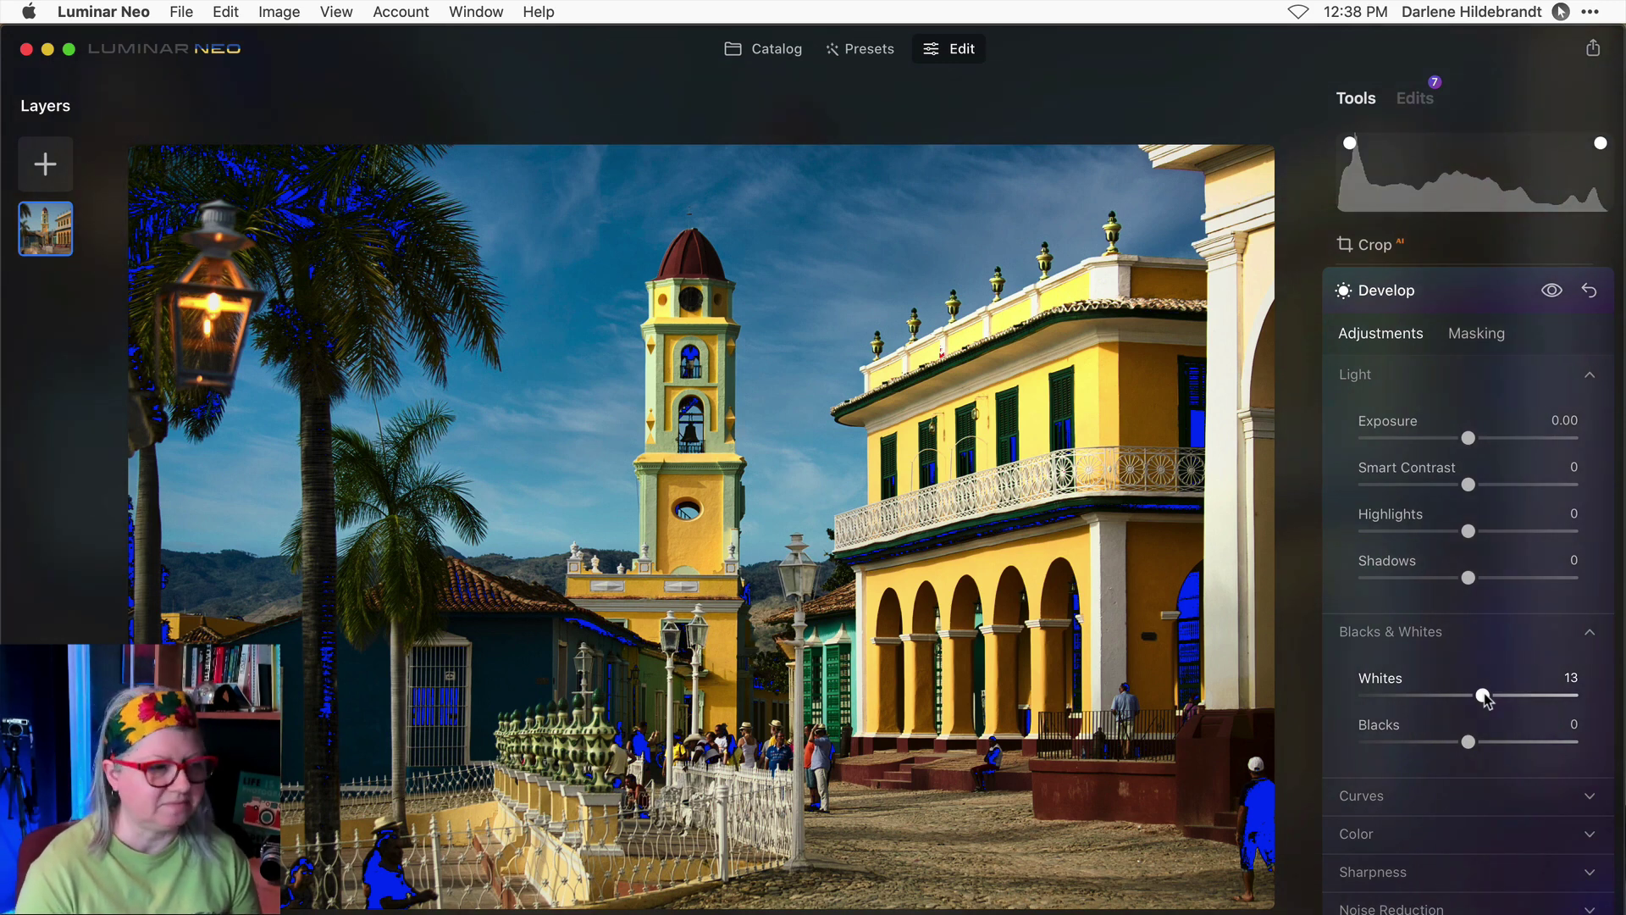
Expand Curves in Develop and undo the Whites change with Cmd+Z
click(1437, 796)
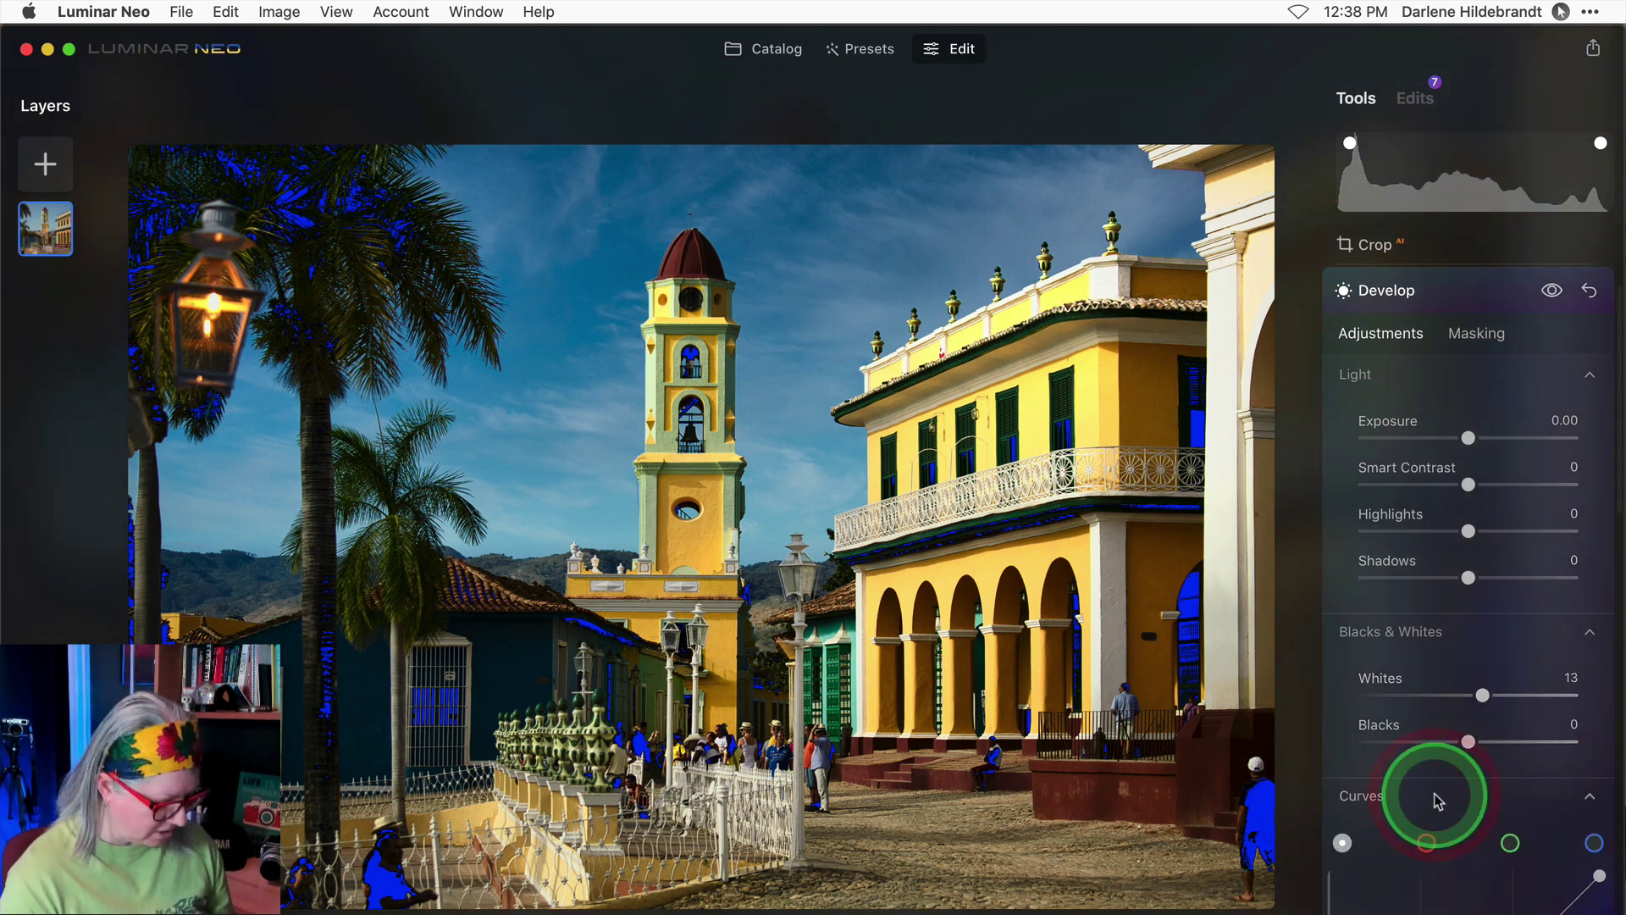
scroll(1436, 798, down, 5)
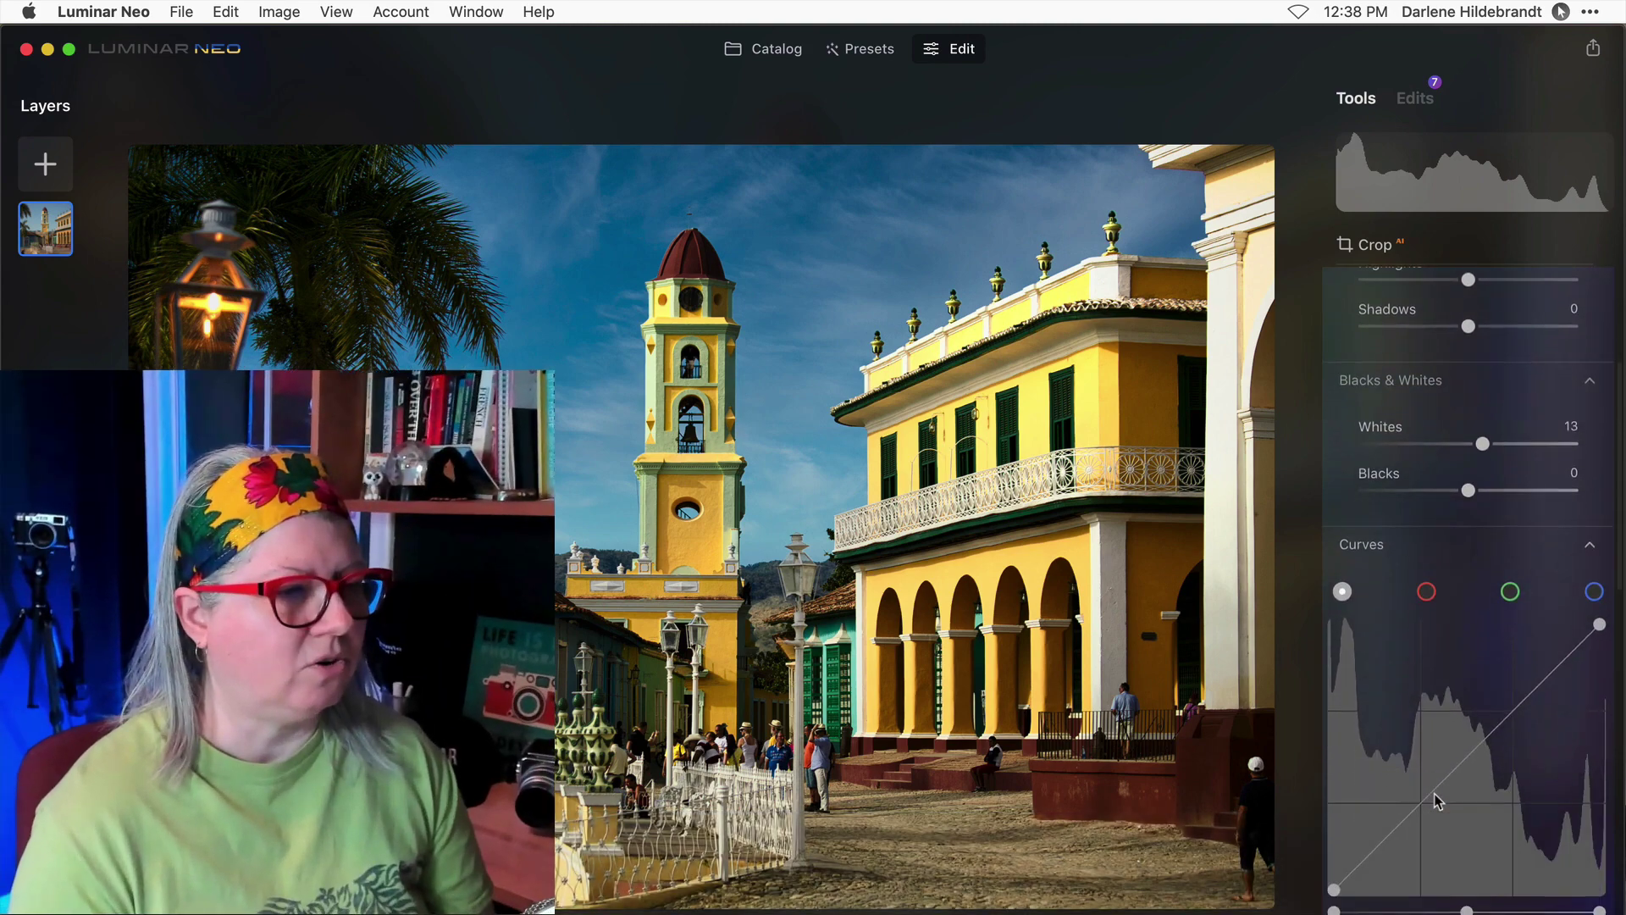
scroll(1437, 800, down, 1)
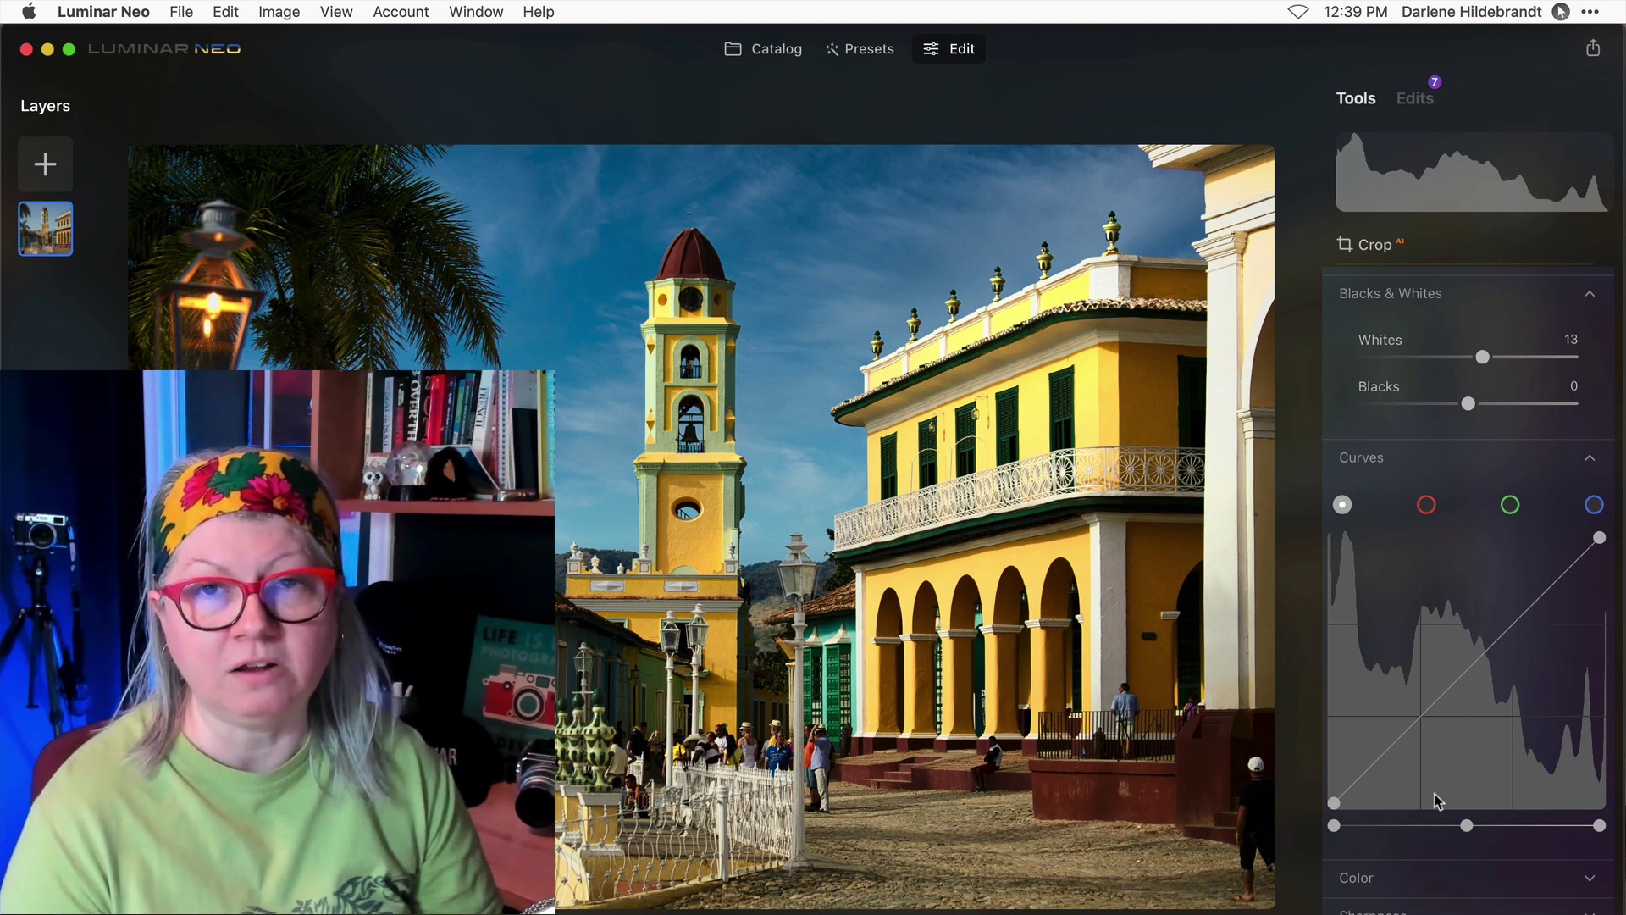
scroll(1435, 800, down, 1)
scroll(1436, 802, down, 4)
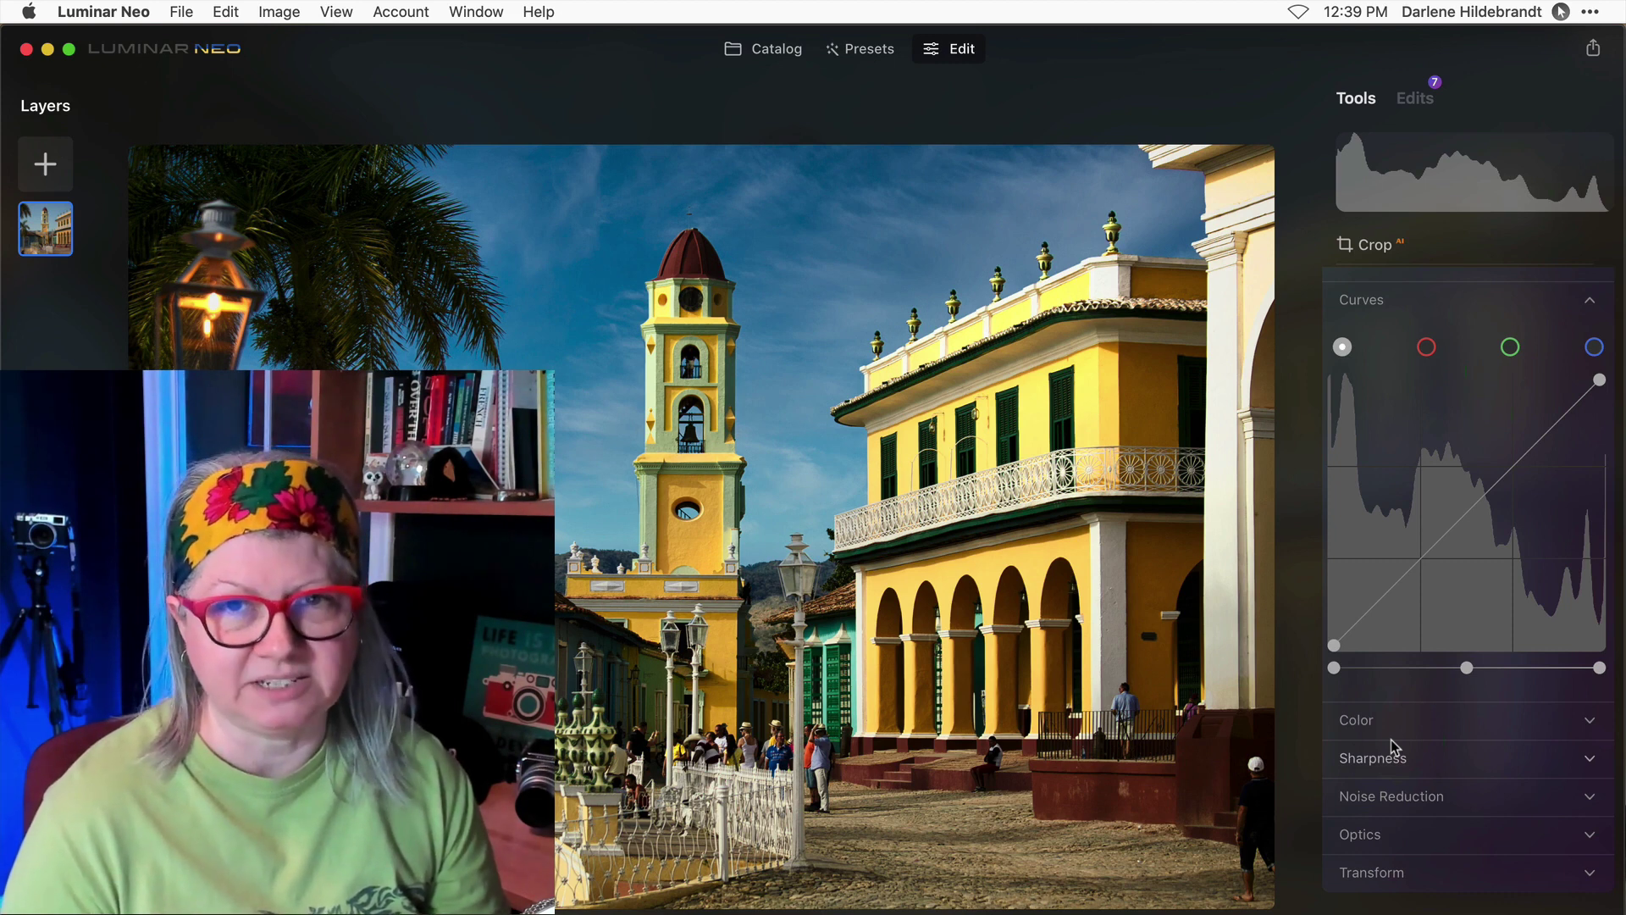
key(super+z)
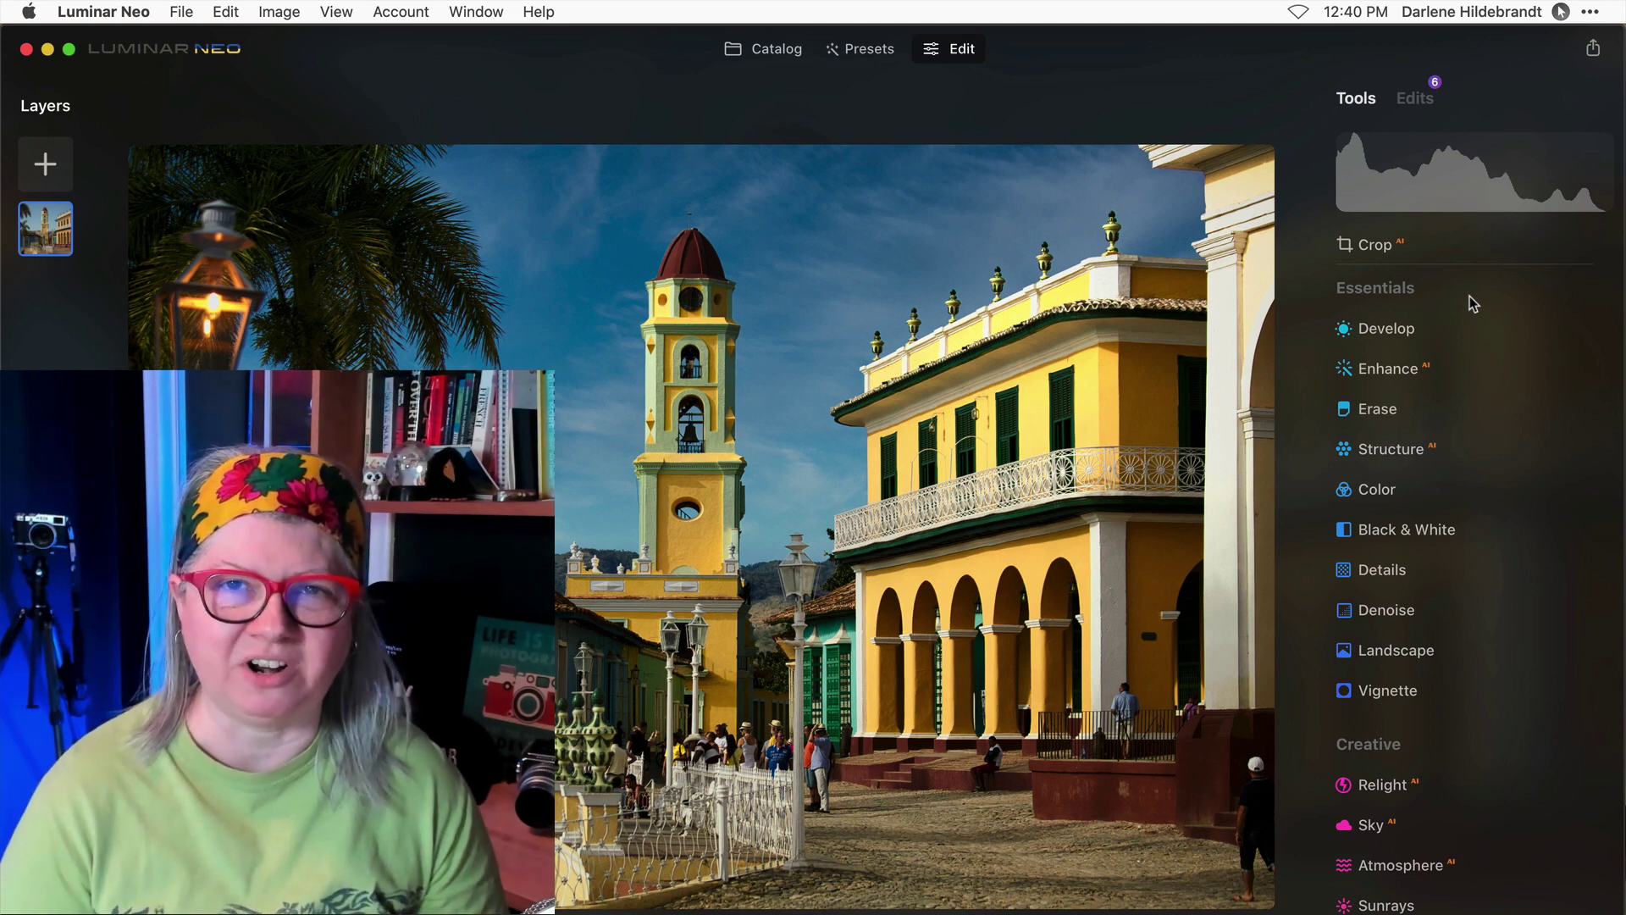
Open the Structure tool and raise its Amount and Boost to 100
click(1469, 536)
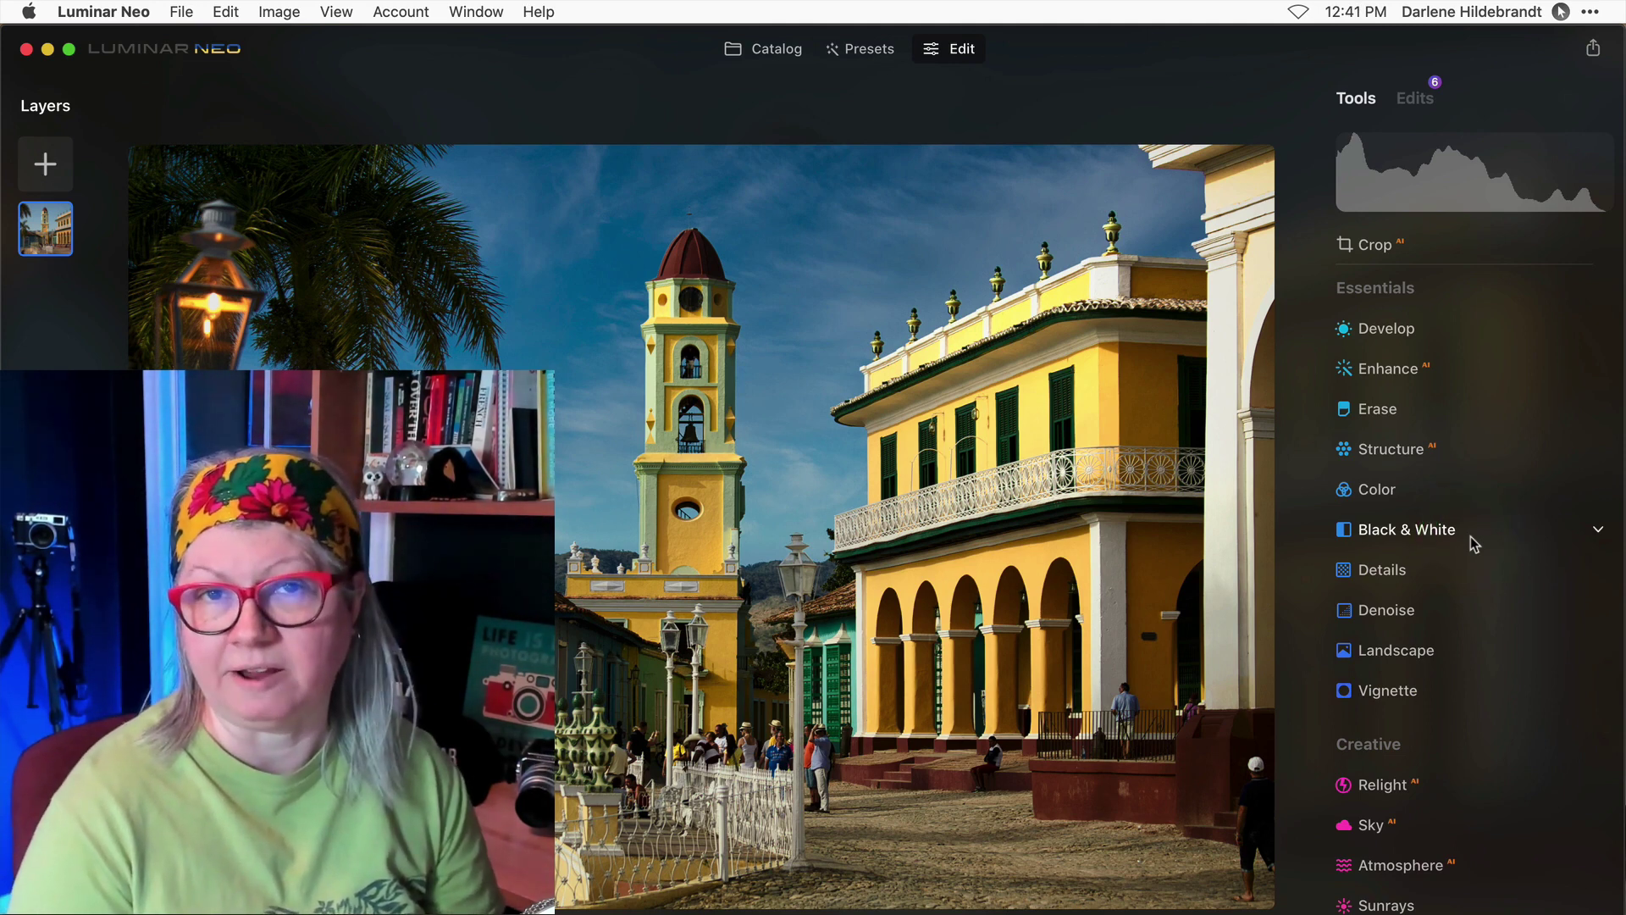
click(1408, 452)
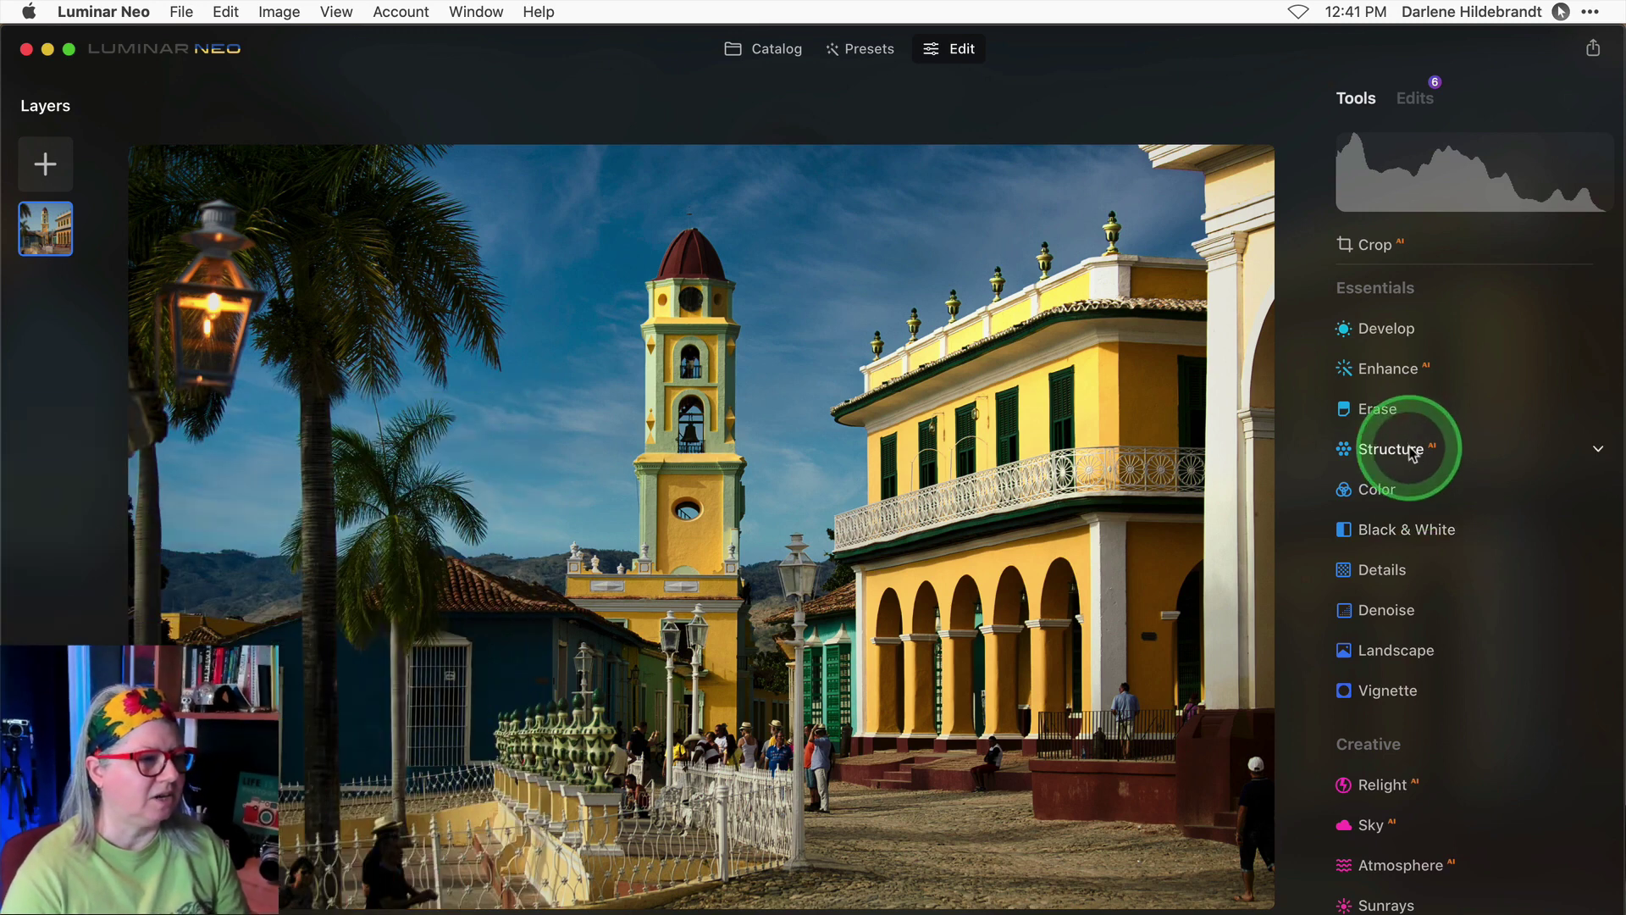
click(1441, 759)
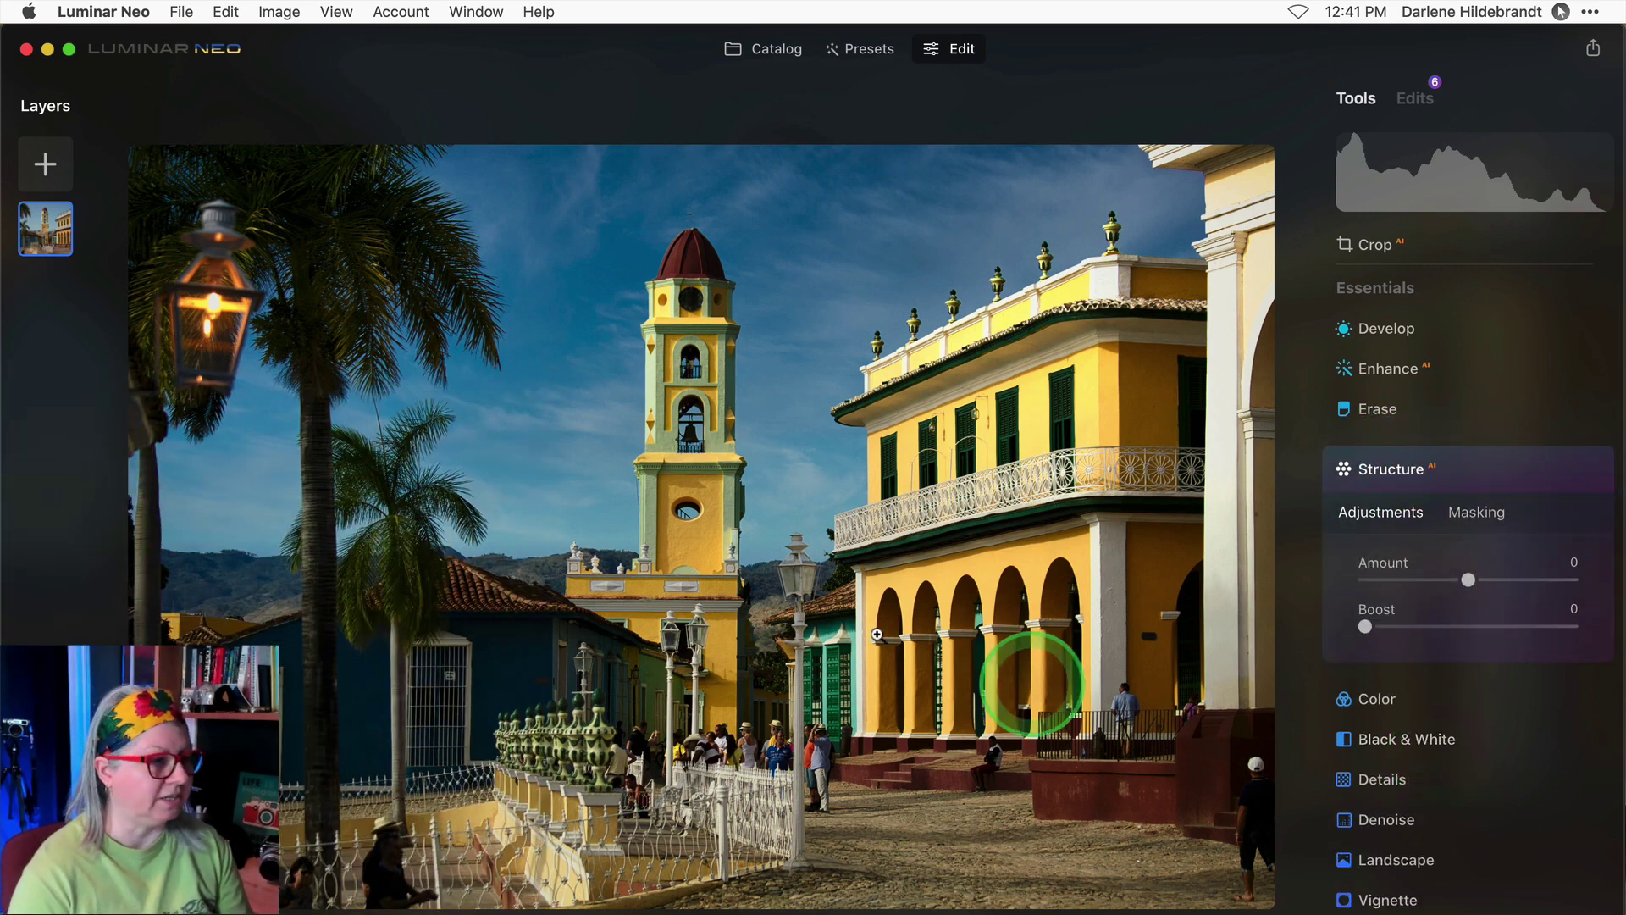
drag(1469, 582, 1564, 581)
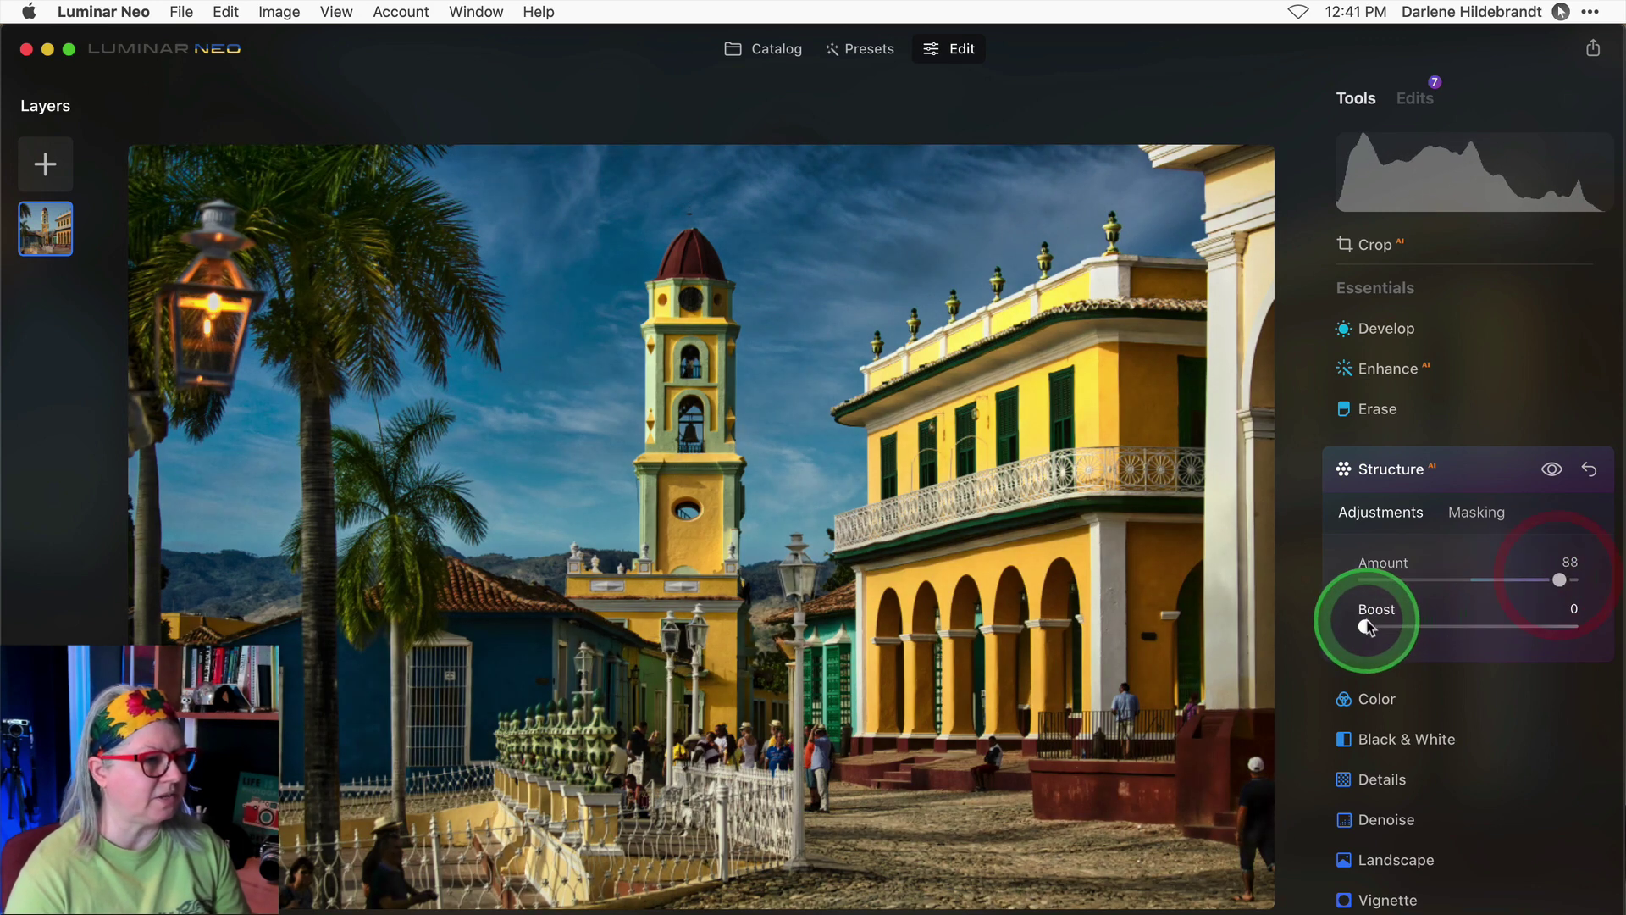
mouse_move(1366, 625)
mouse_down()
mouse_move(1577, 622)
mouse_move(1573, 580)
mouse_up()
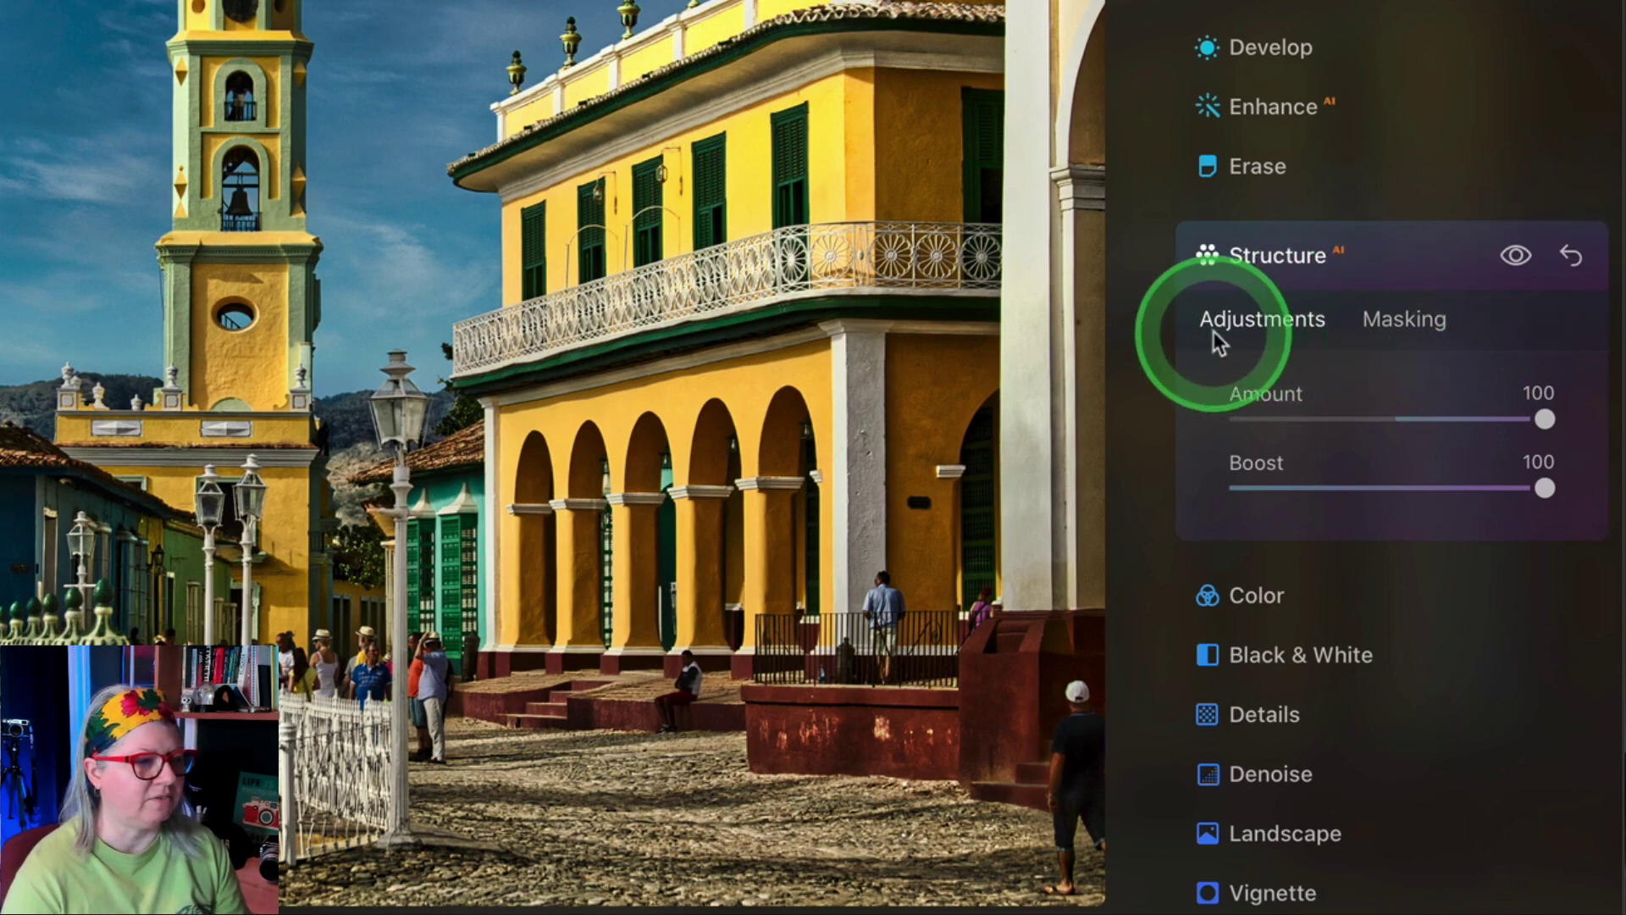
In Structure's Masking tab, look at Brush and Radial Gradient, then expand Mask Actions
click(1410, 320)
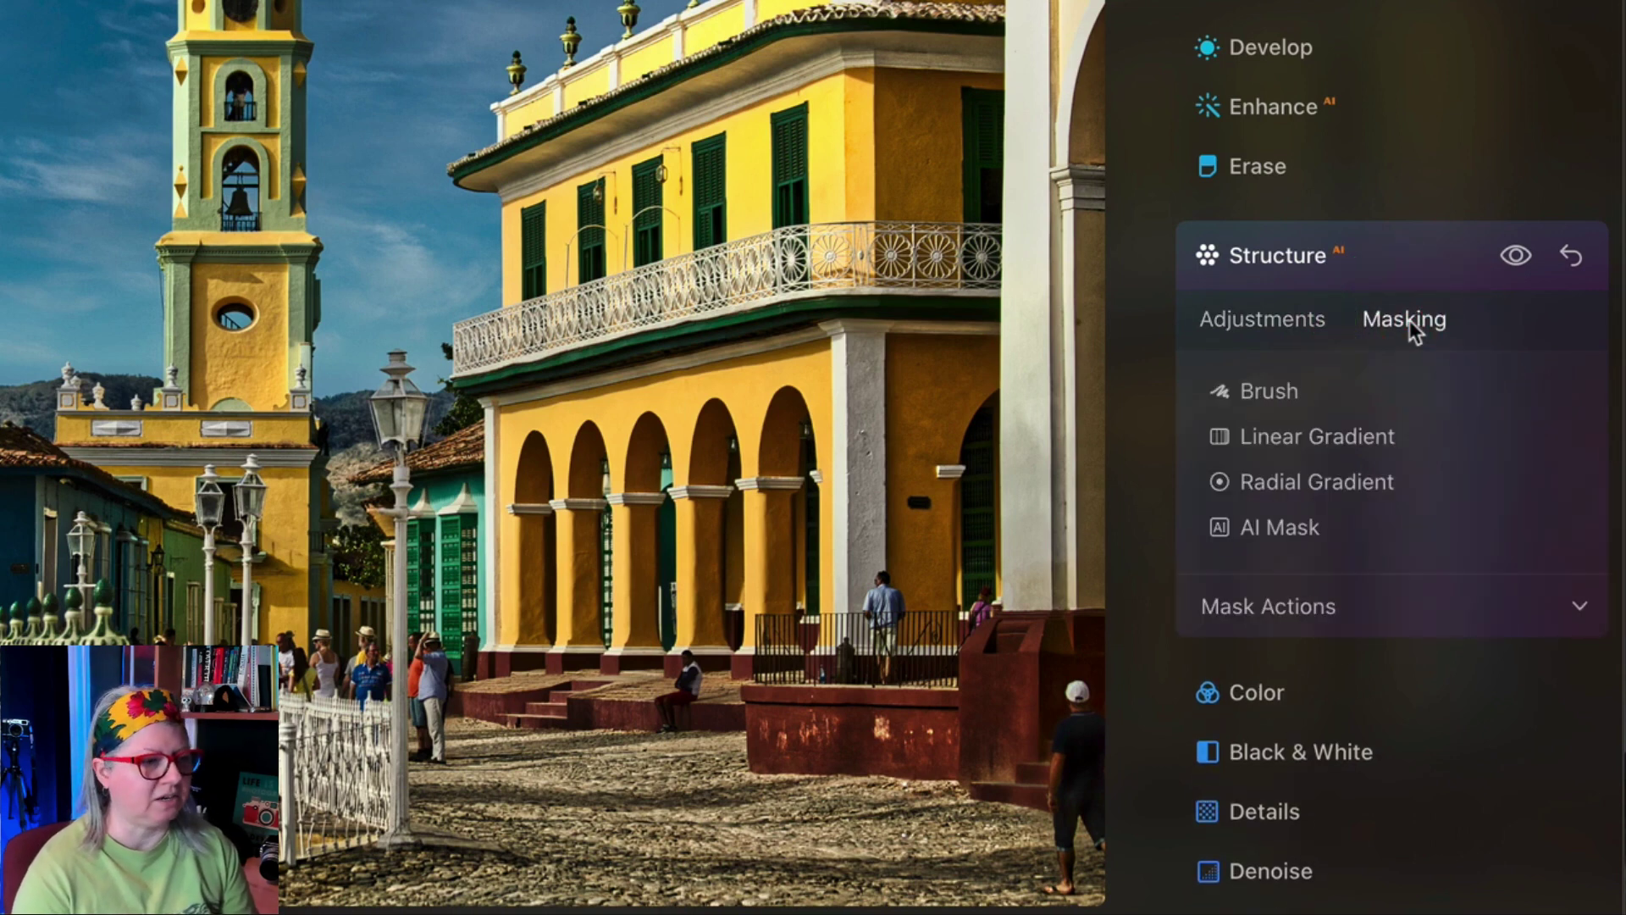
click(1268, 395)
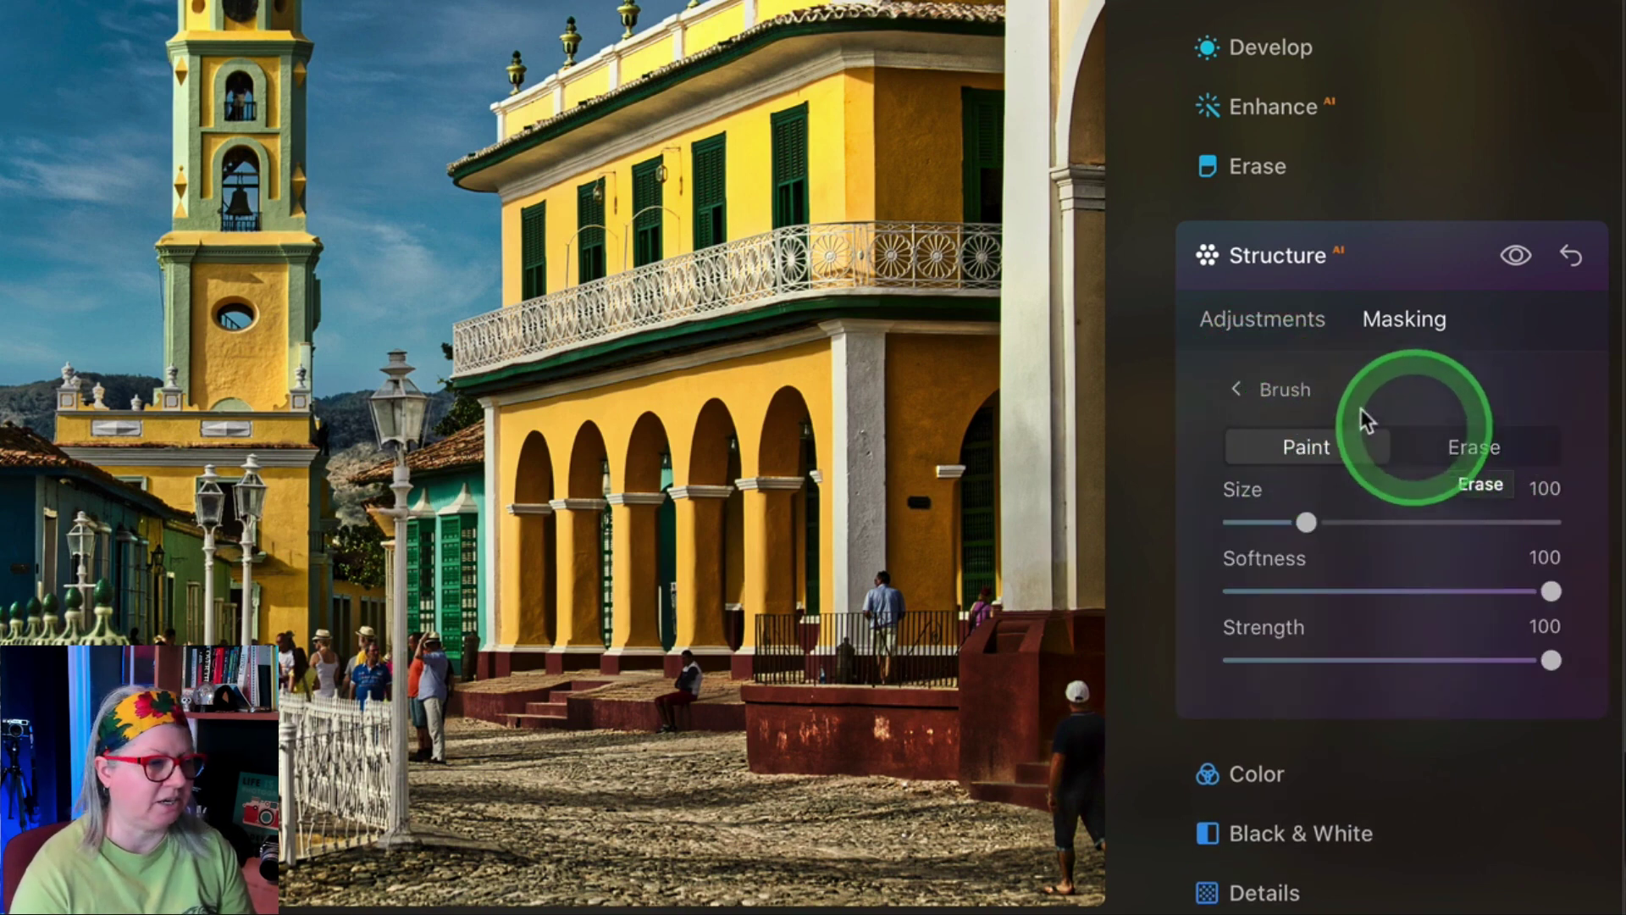
click(1258, 390)
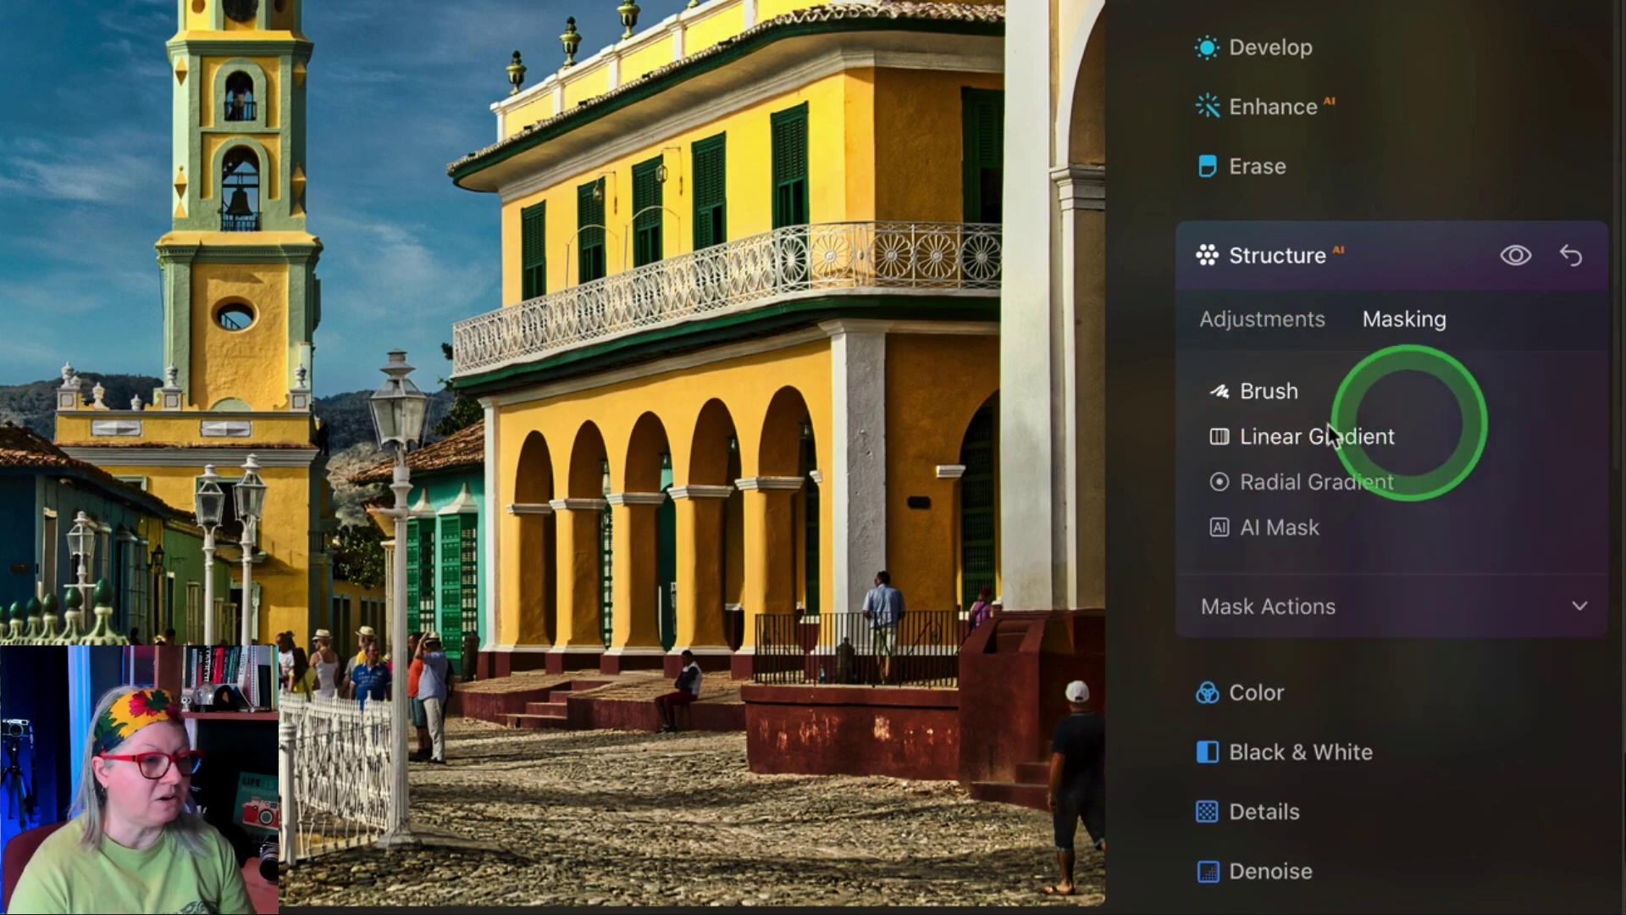
click(1288, 476)
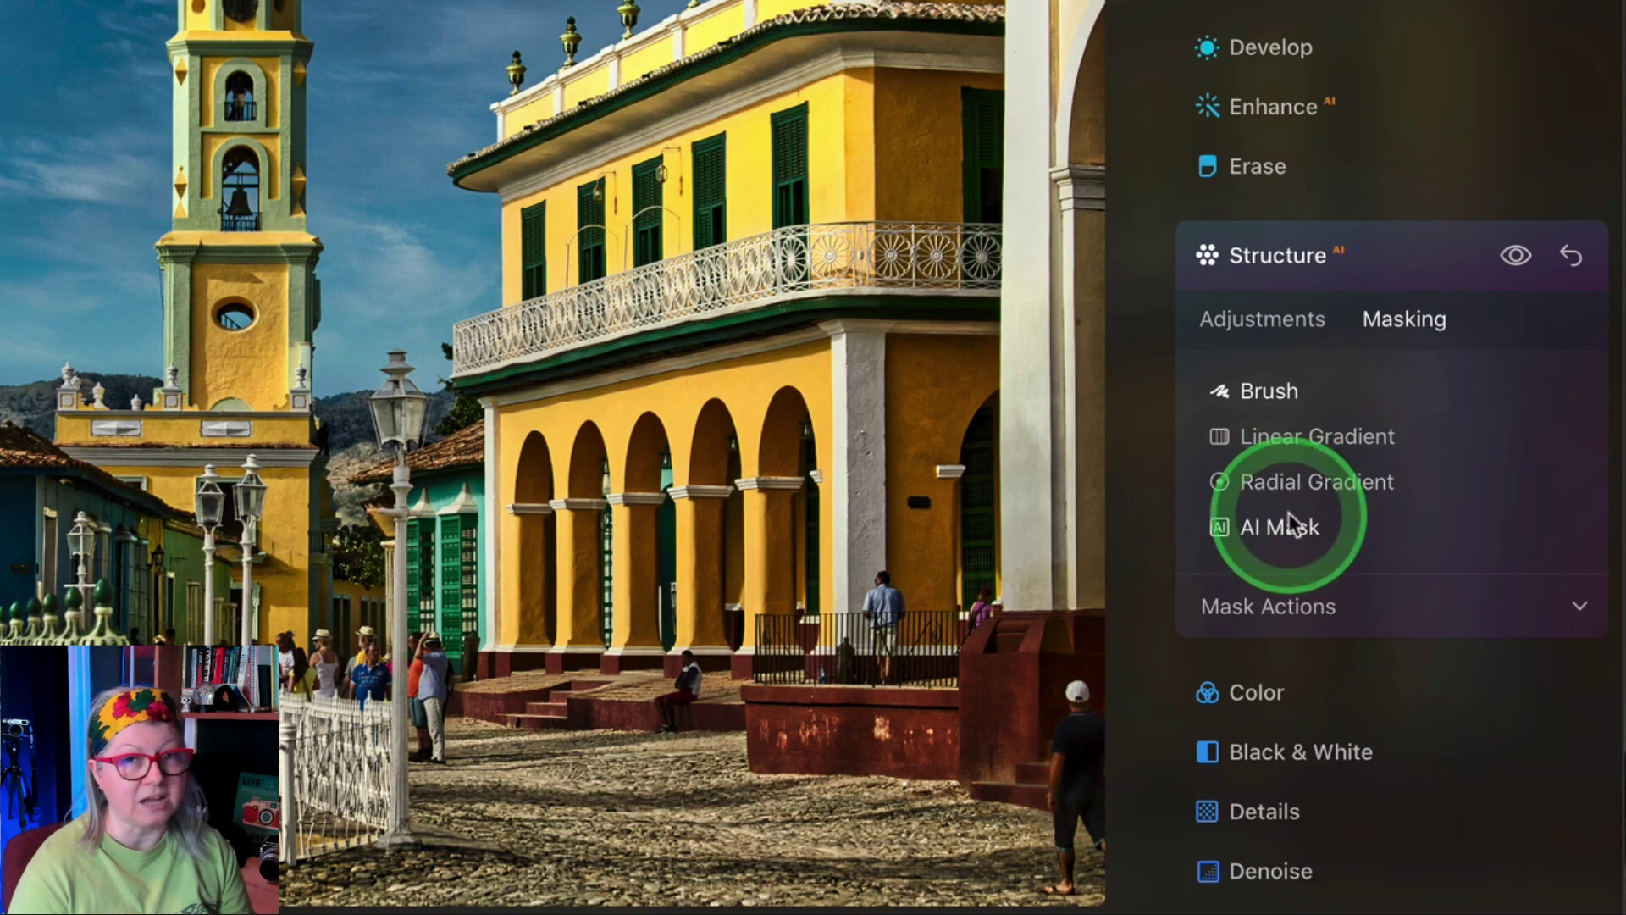
click(1294, 608)
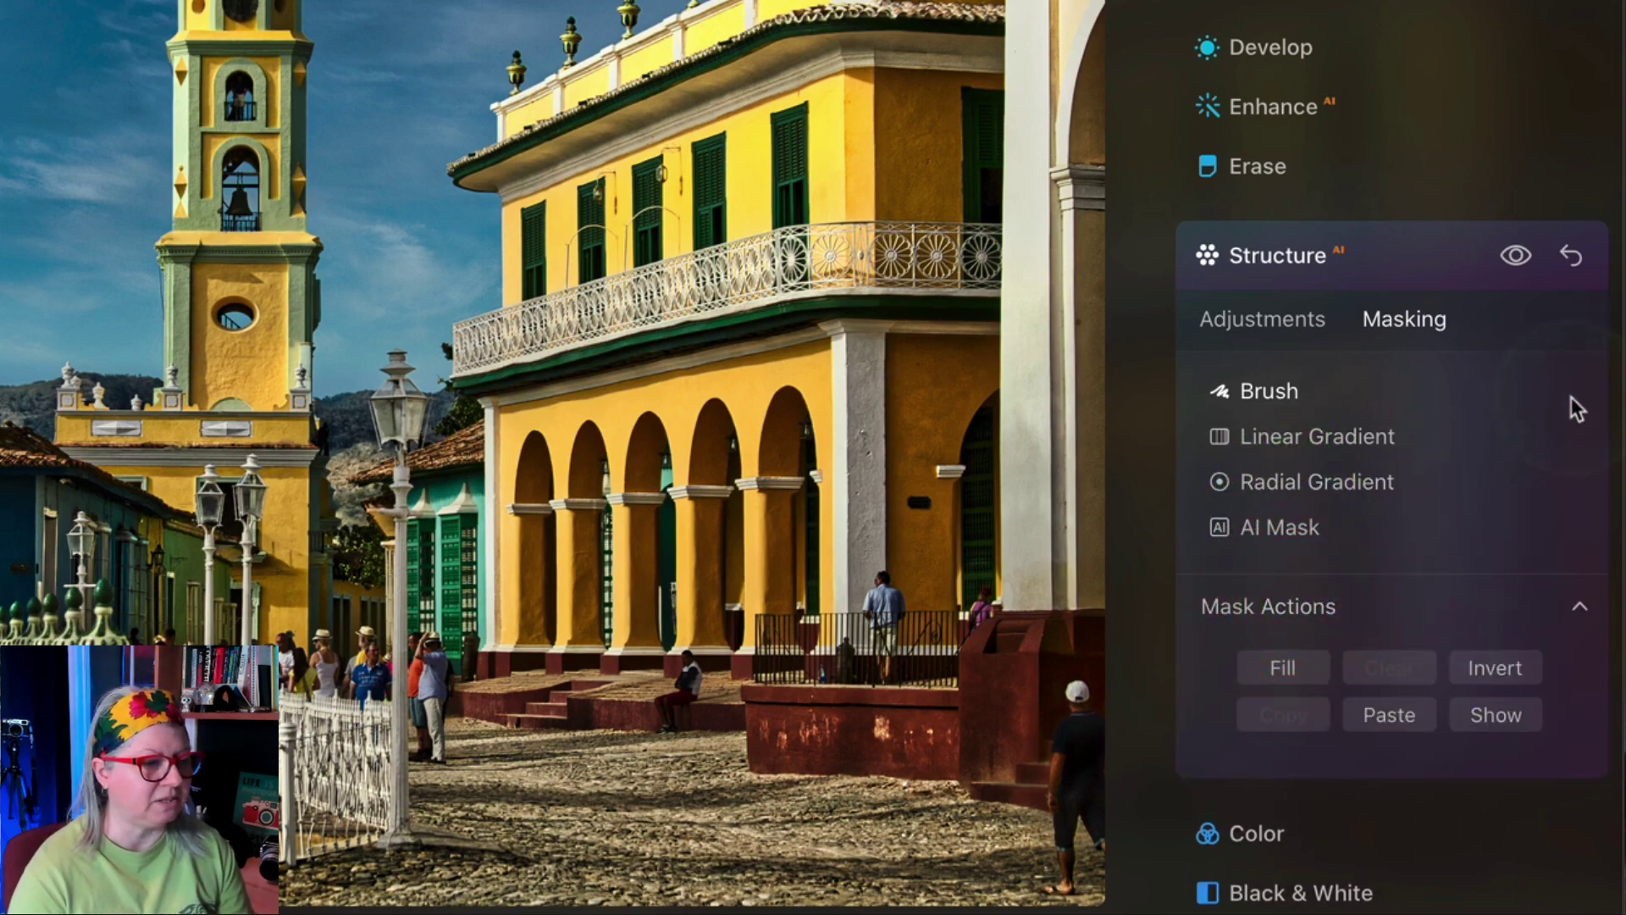
click(1379, 732)
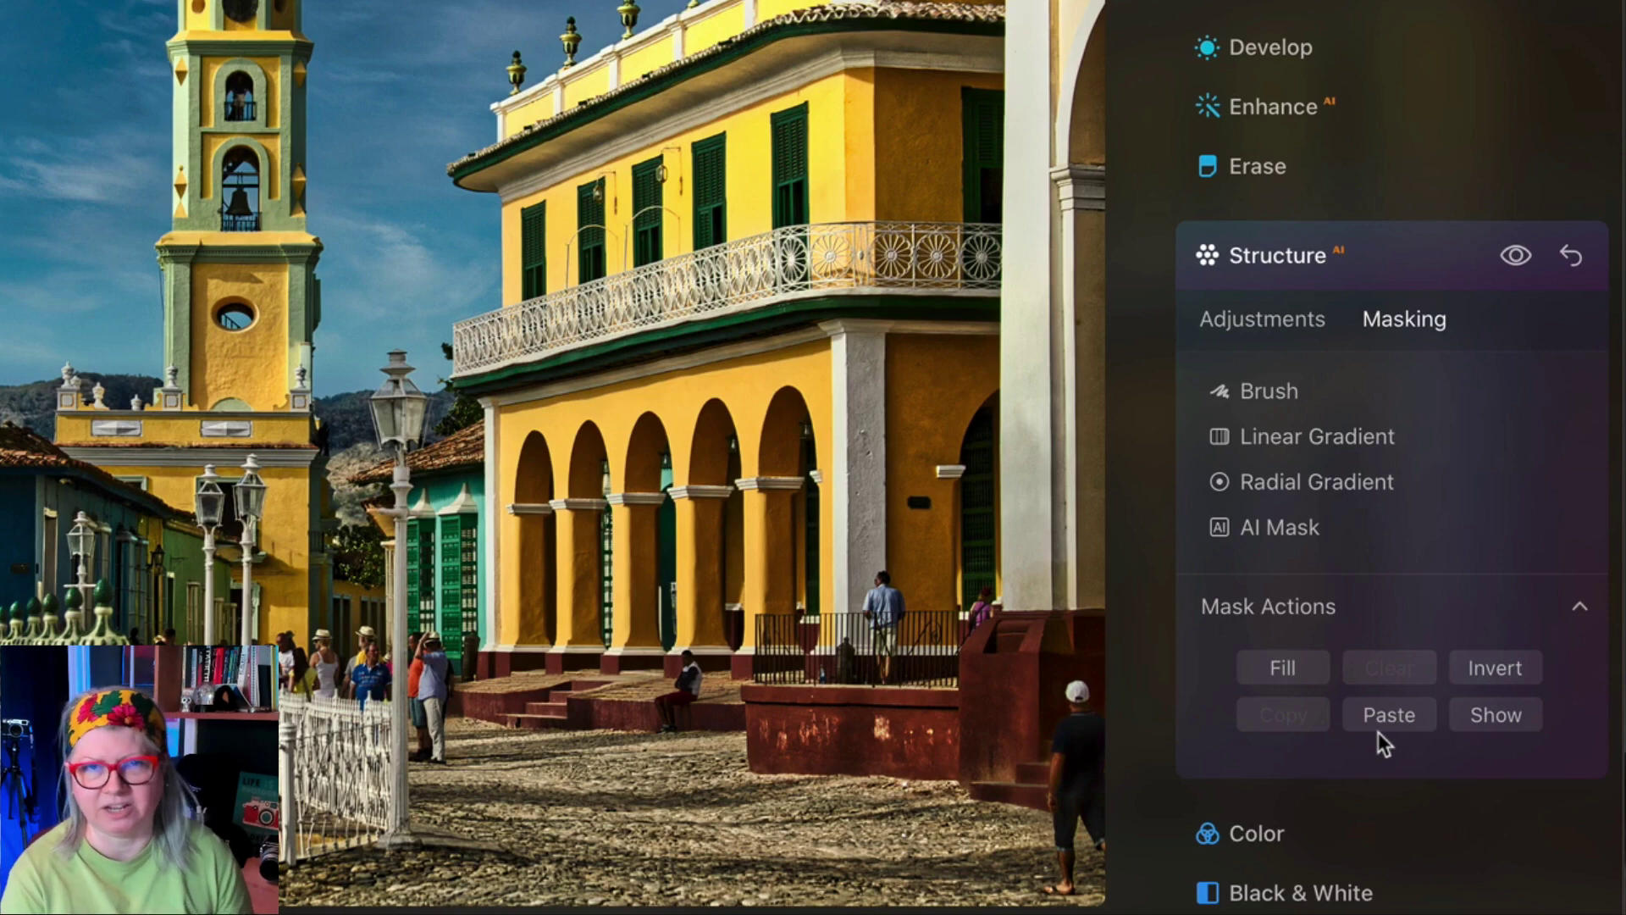
Draw a linear gradient over the photo's lower half and move its transition higher
click(1314, 438)
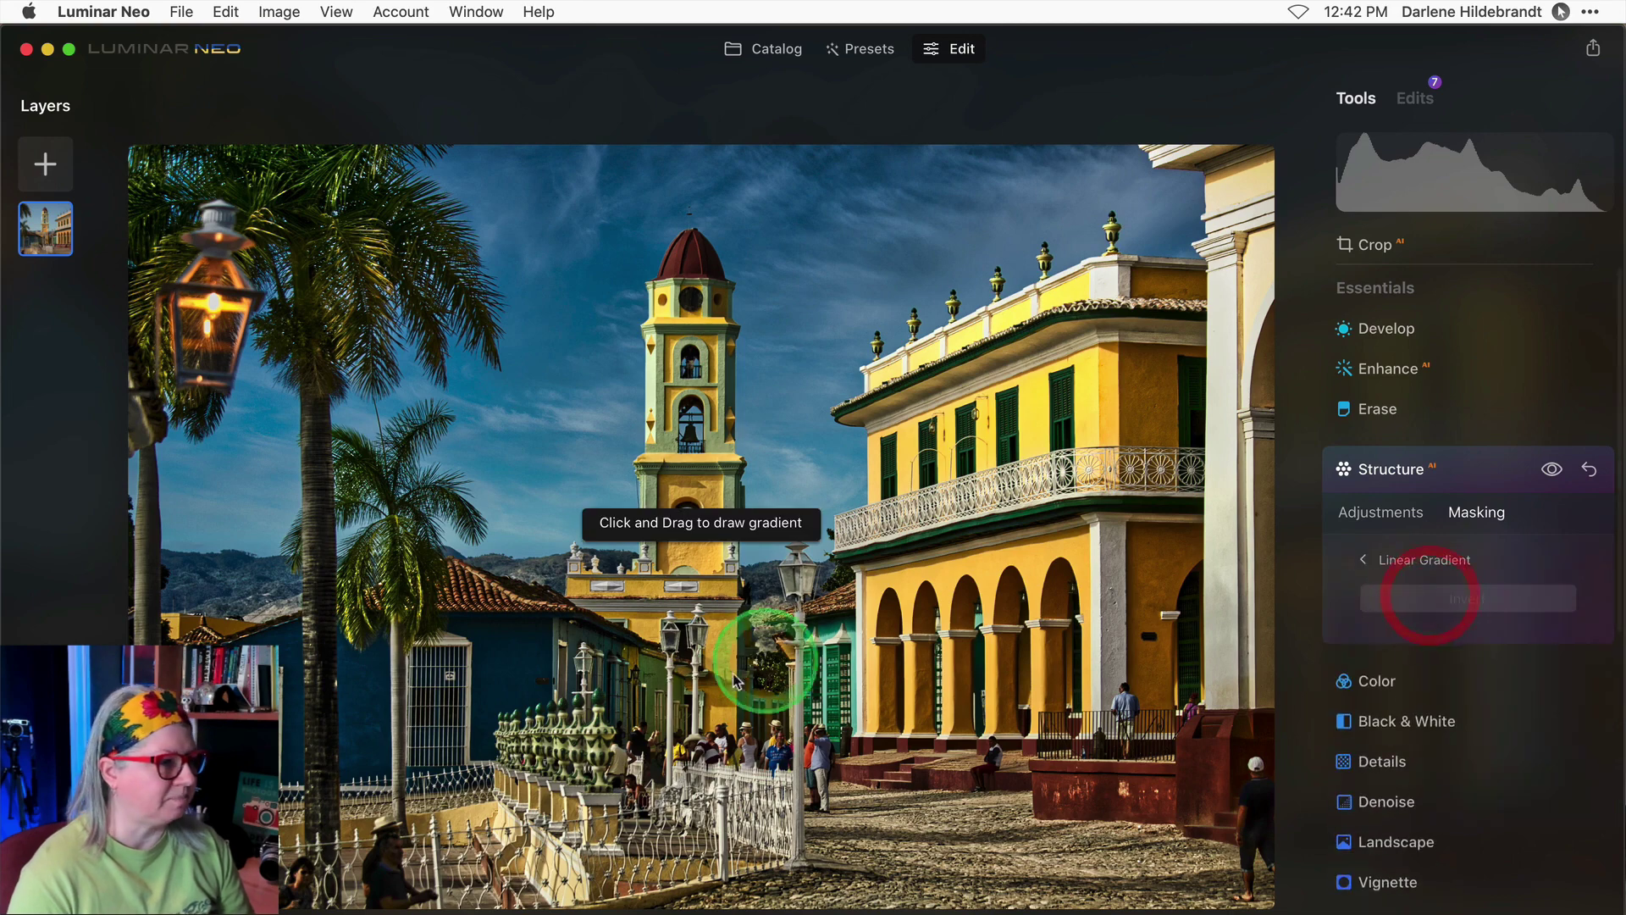
mouse_move(744, 778)
mouse_down()
mouse_move(754, 823)
mouse_move(746, 468)
mouse_up()
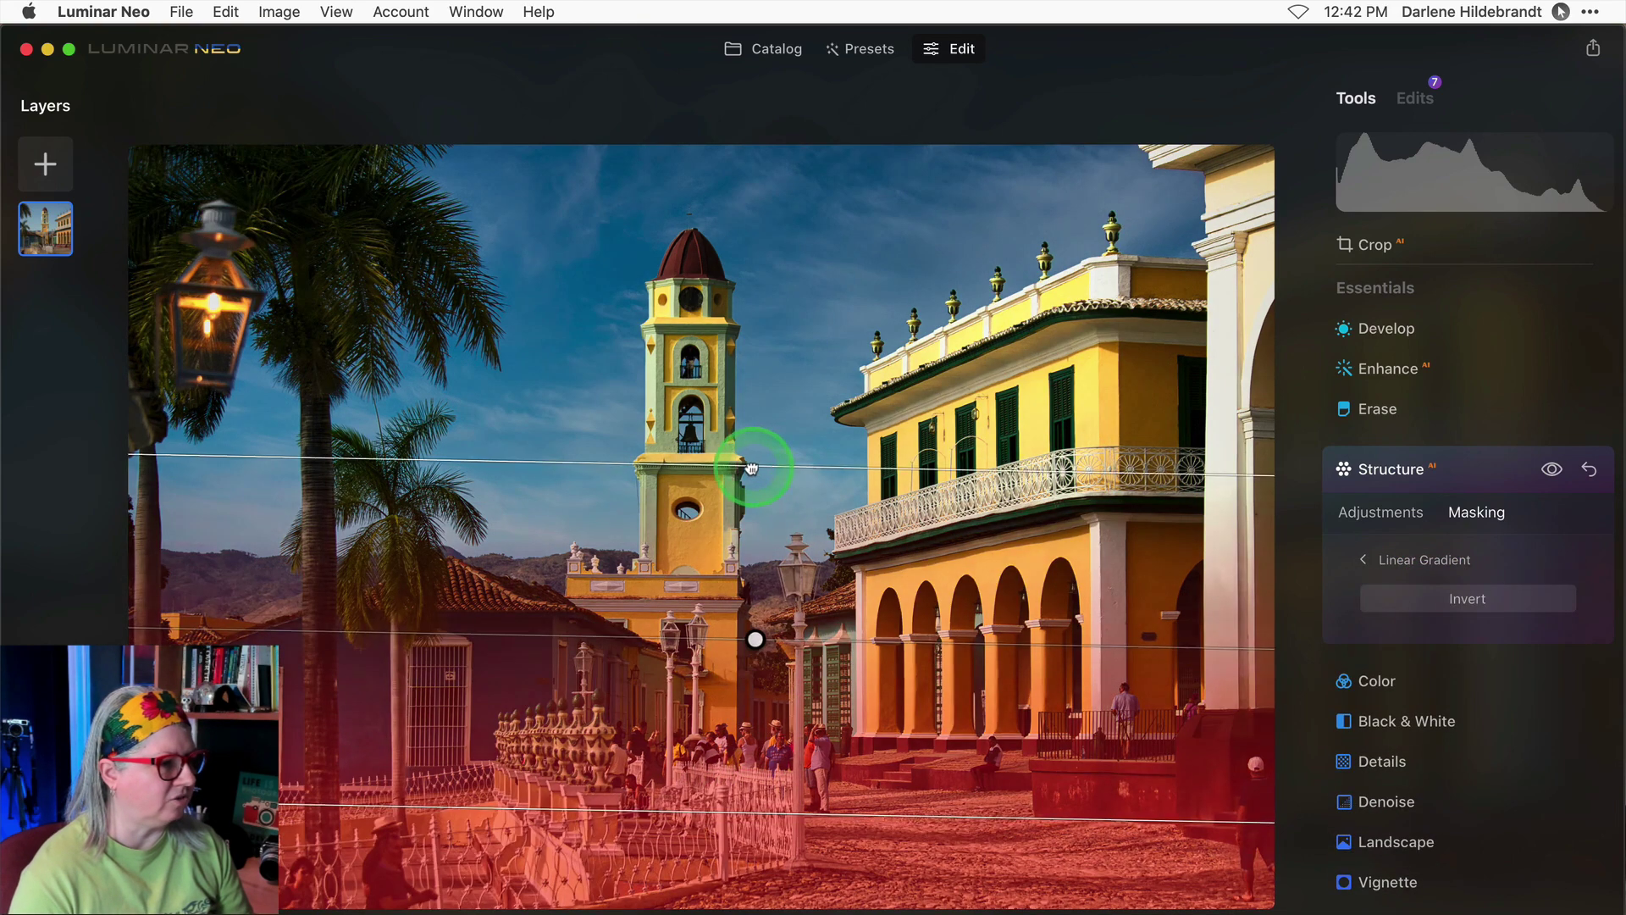
drag(748, 640, 768, 500)
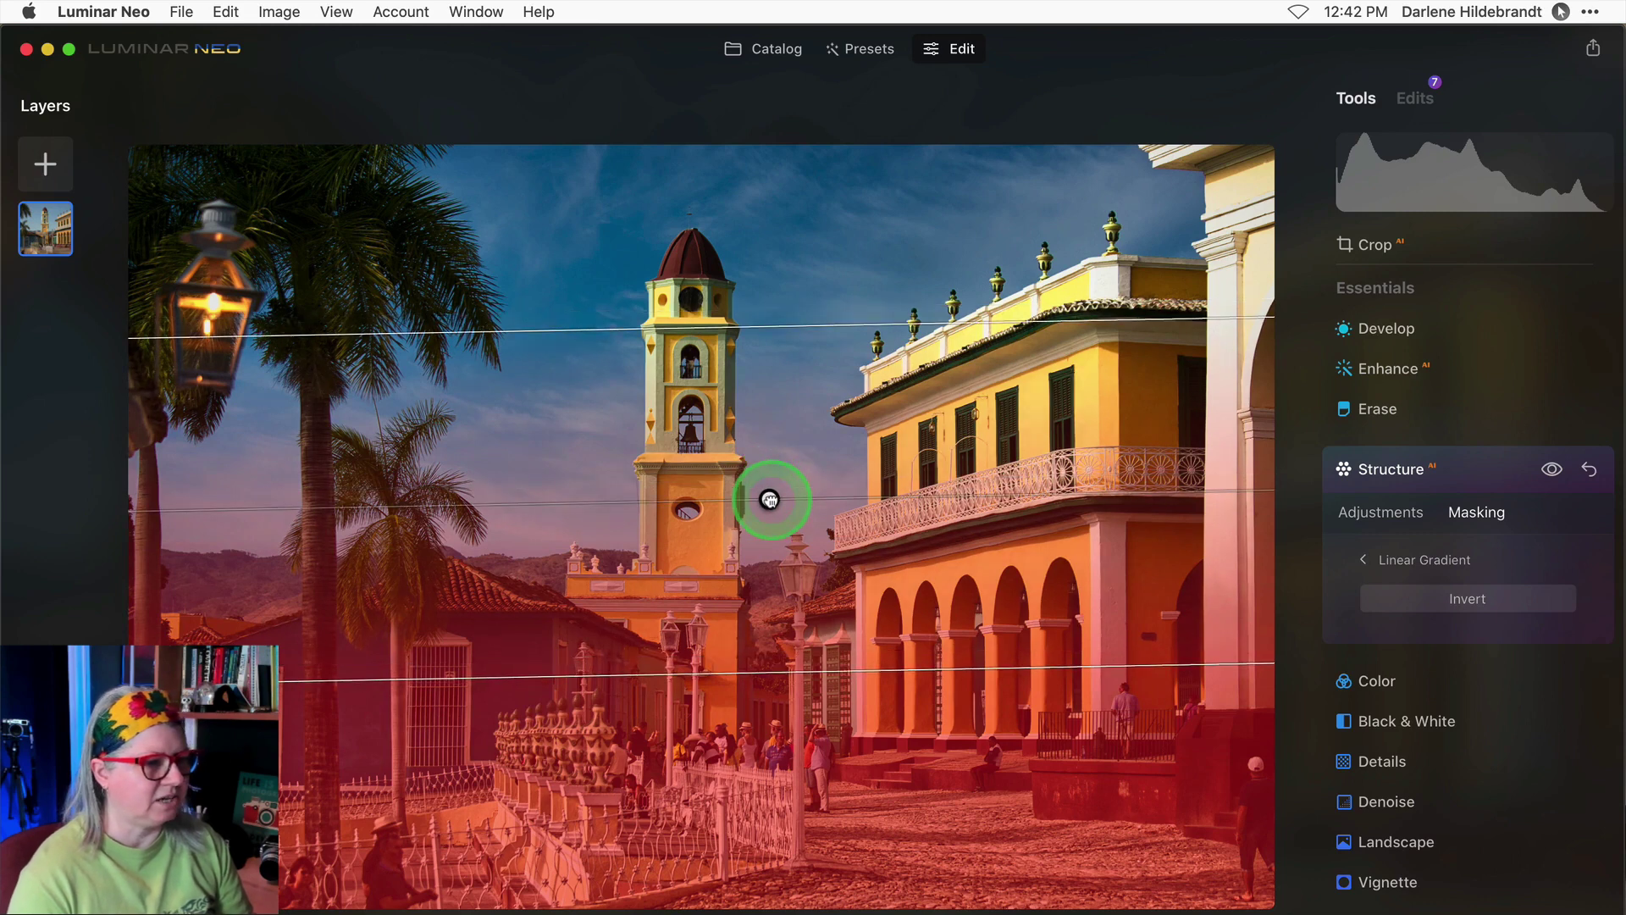
Show and hide the red mask overlay, then compare with Structure off and on
click(1366, 563)
click(1481, 698)
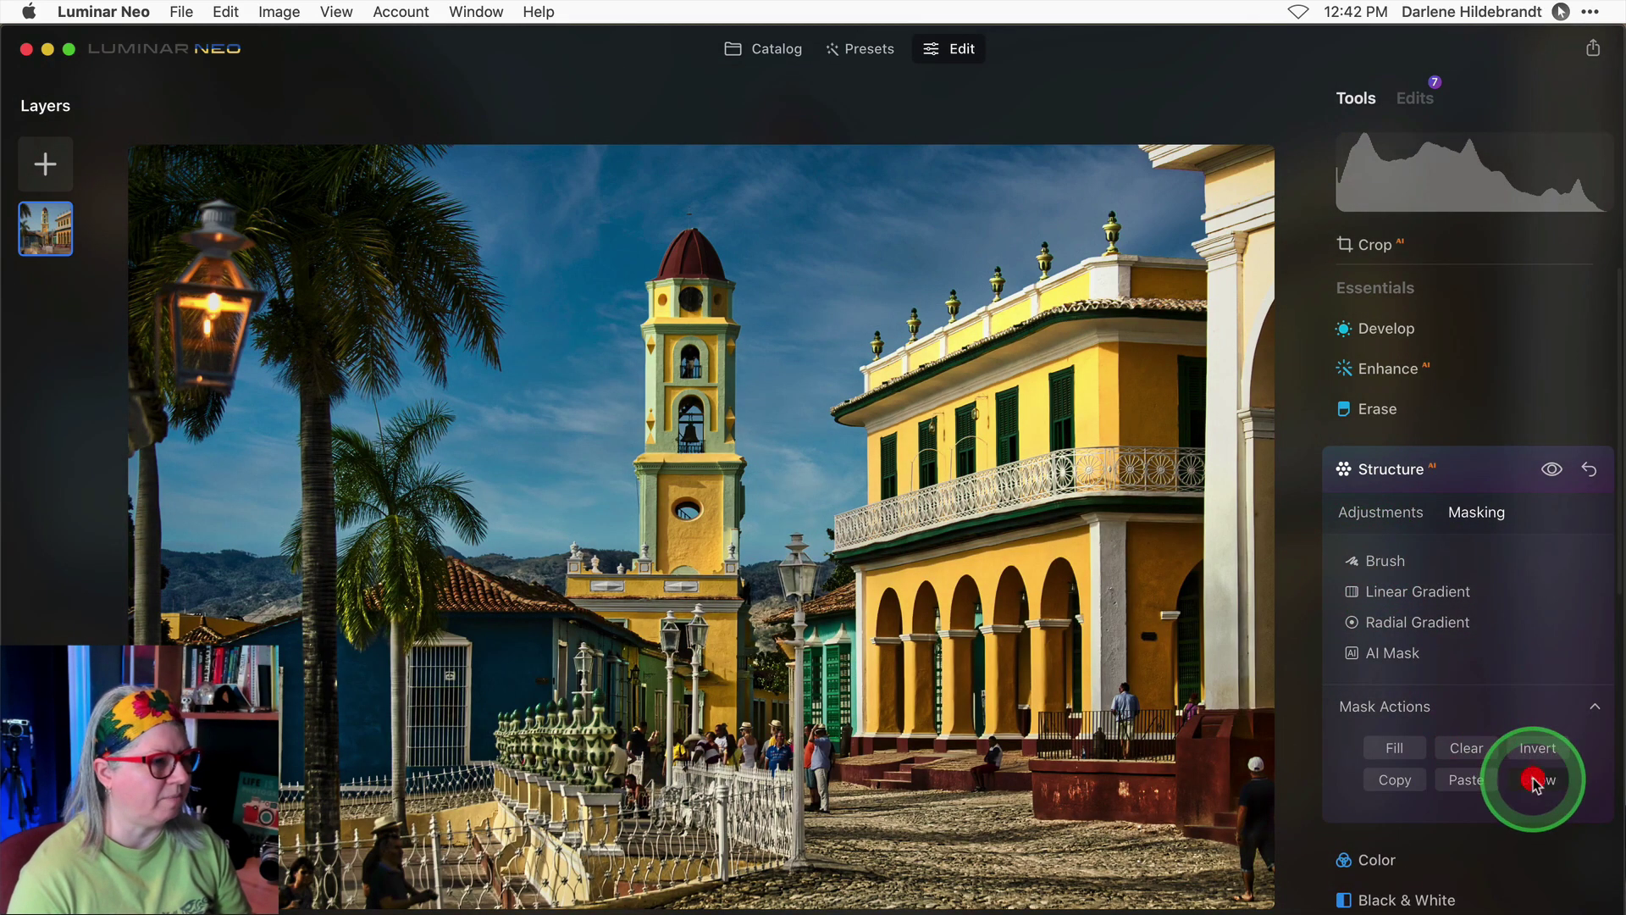
click(1535, 780)
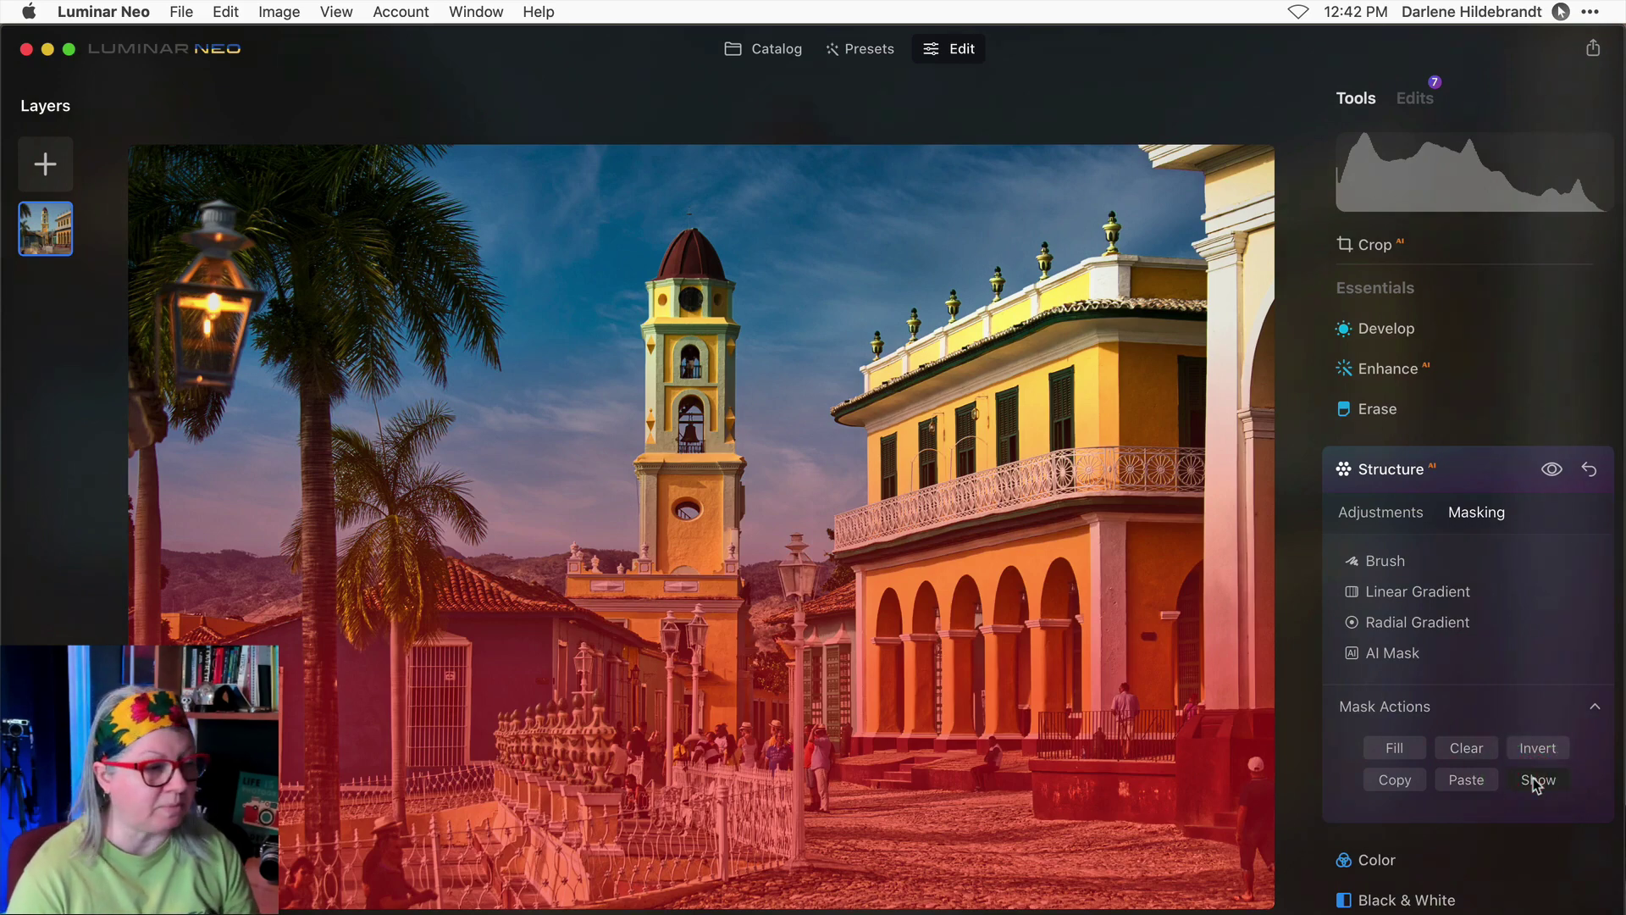
click(1535, 781)
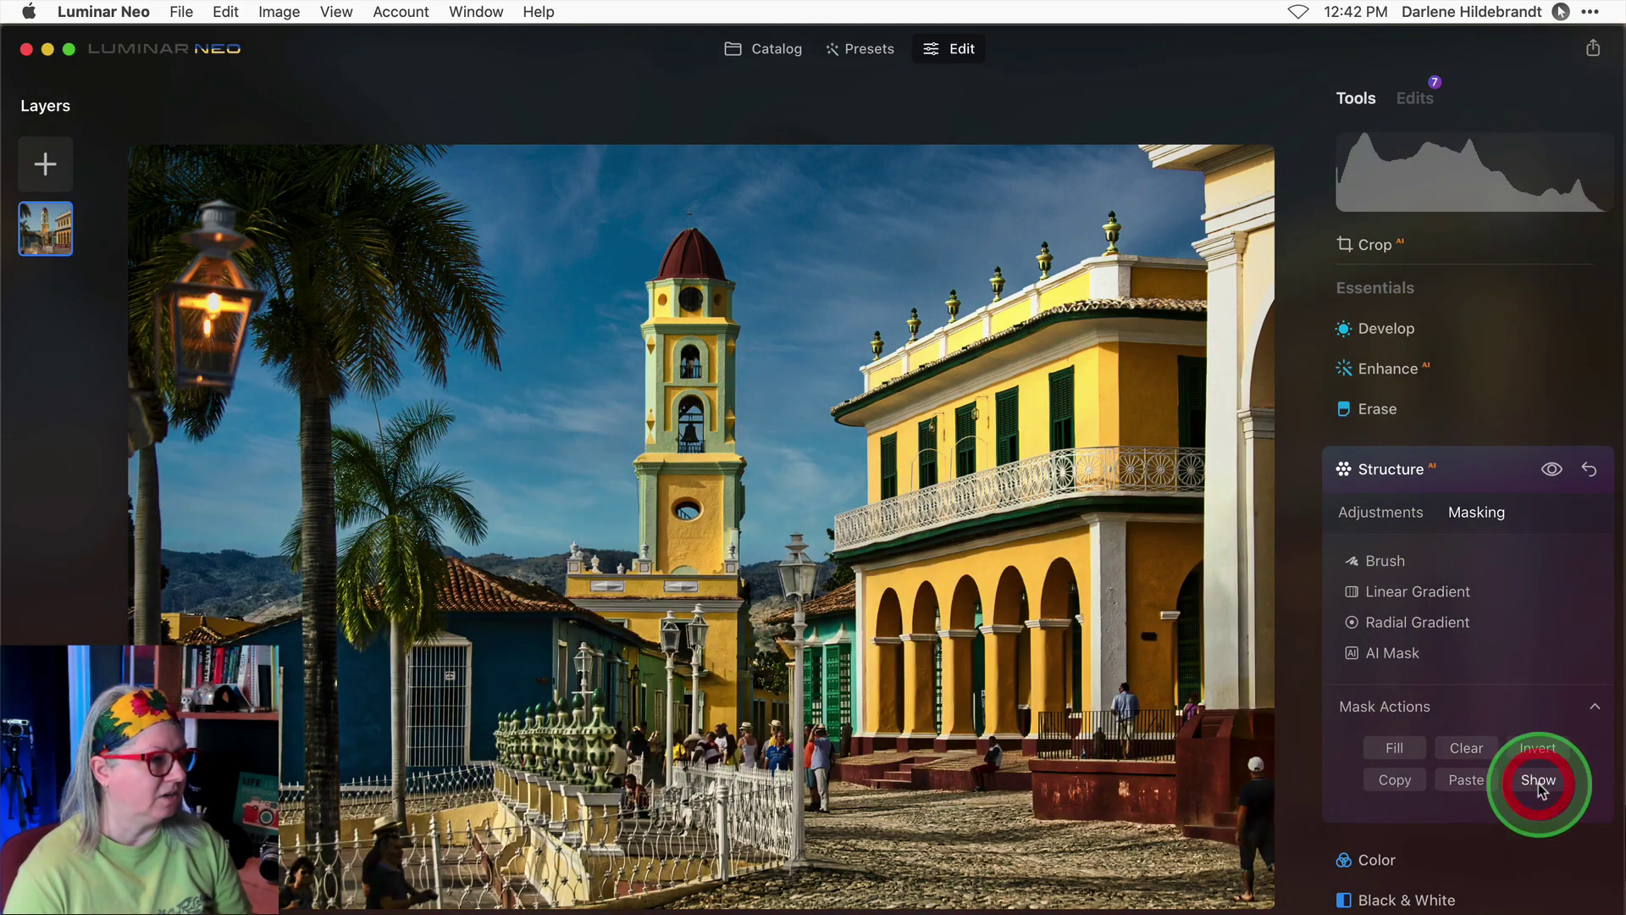
click(1552, 469)
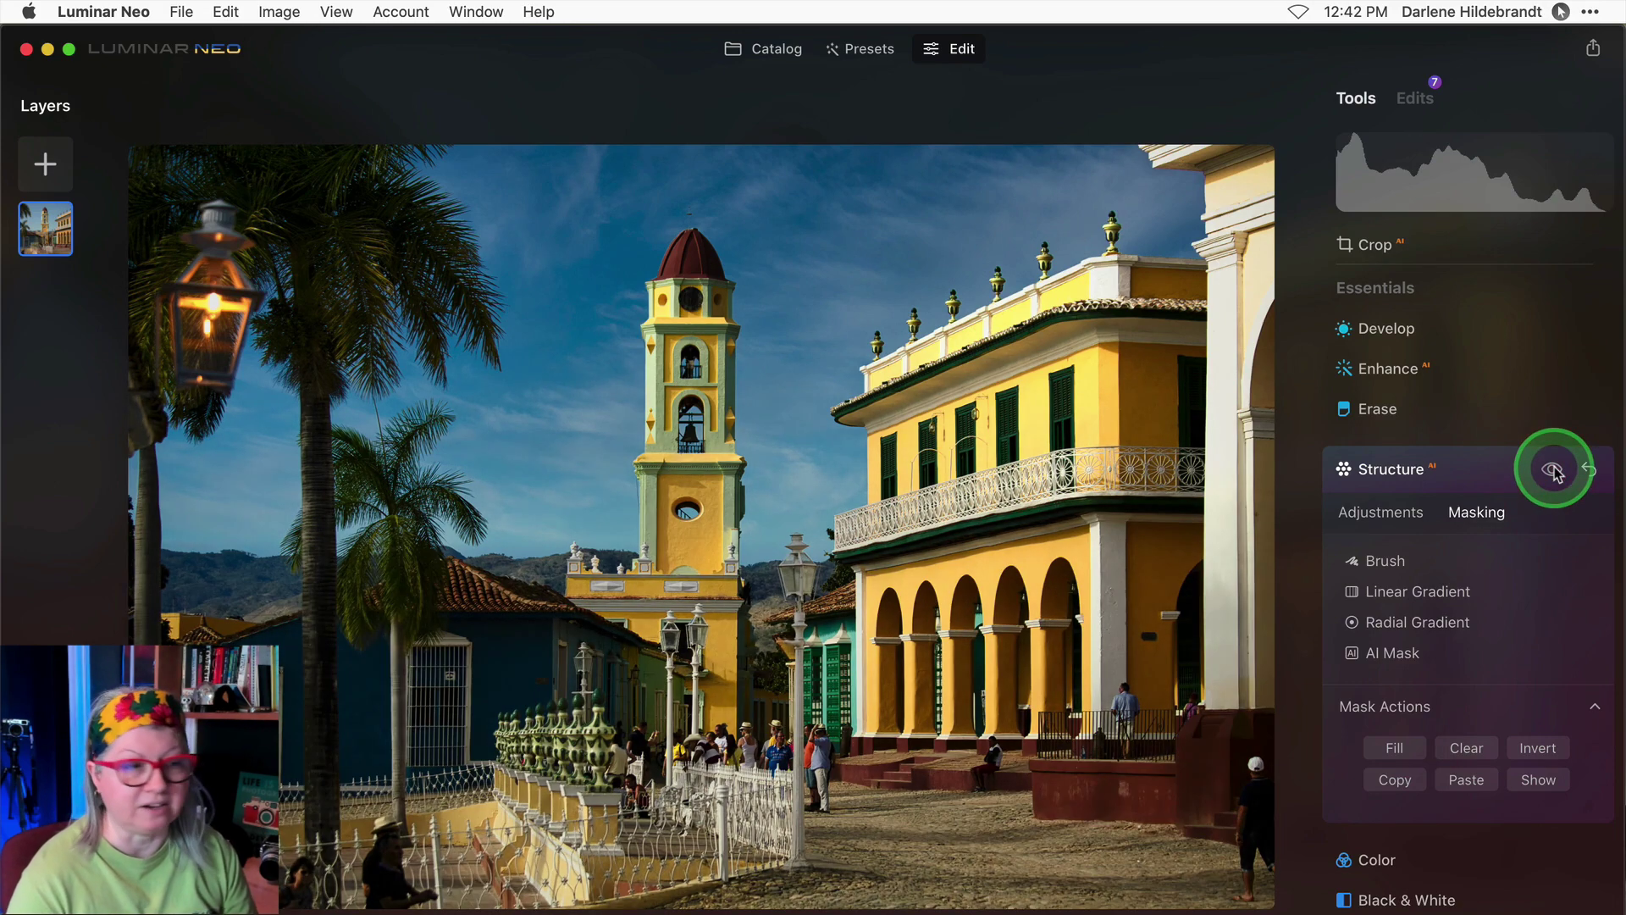
click(1551, 470)
Compare Structure on and off, show the mask overlay, and clear the linear gradient
click(1552, 469)
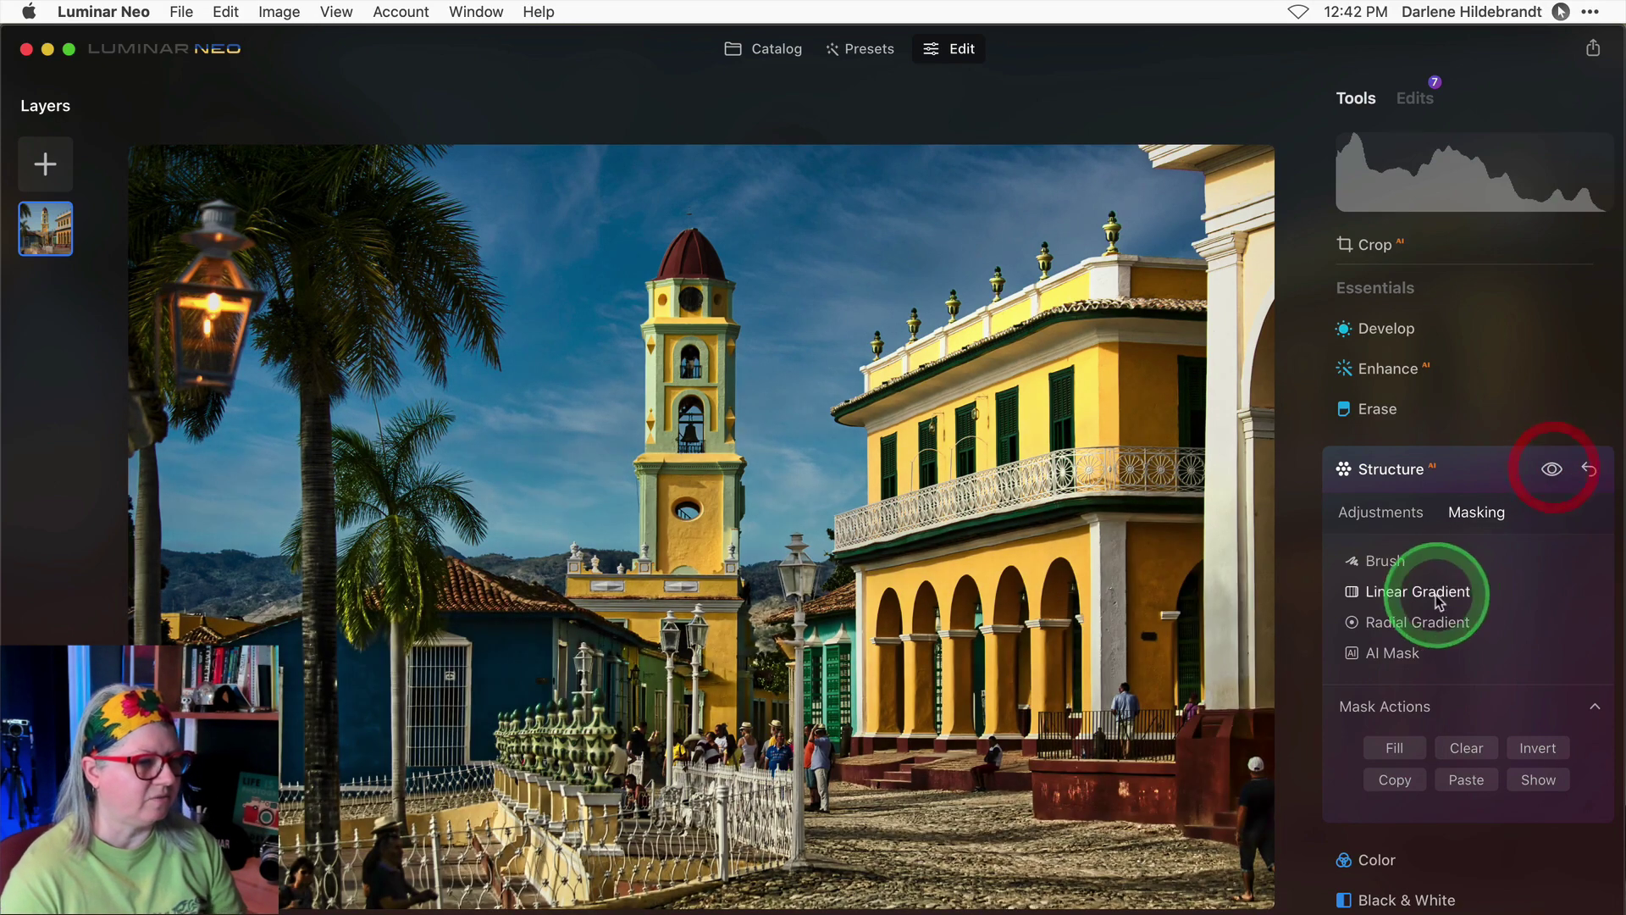
click(1537, 779)
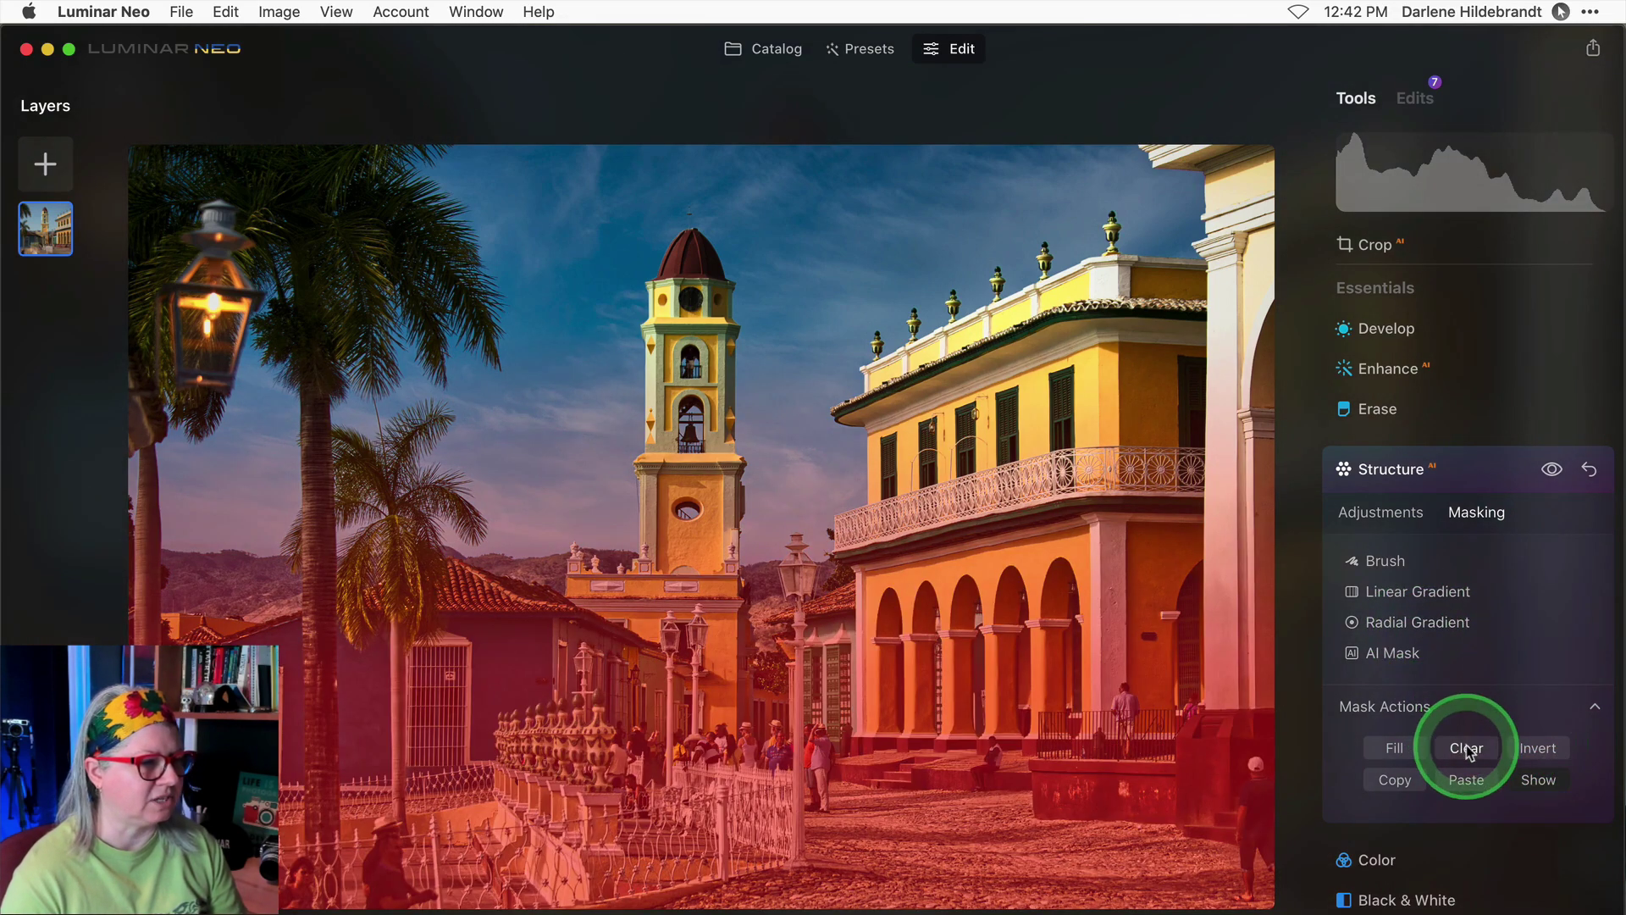
click(1475, 751)
Draw and widen a radial gradient around the bell tower, then invert it twice
click(1421, 622)
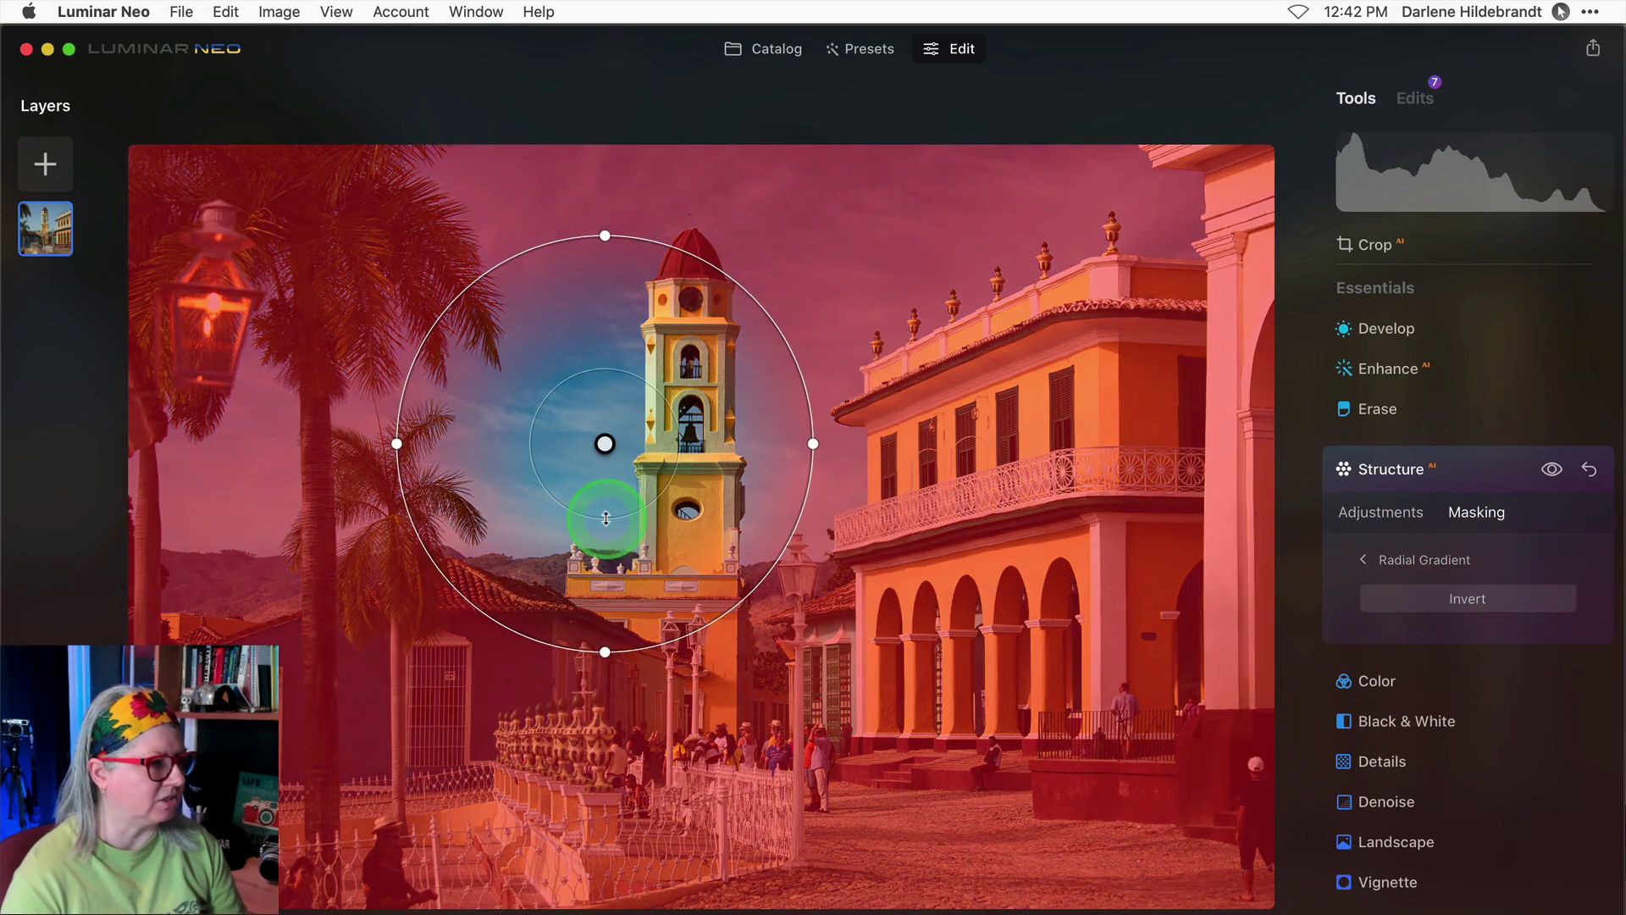
mouse_move(605, 444)
mouse_down()
mouse_move(609, 515)
mouse_move(725, 513)
mouse_up()
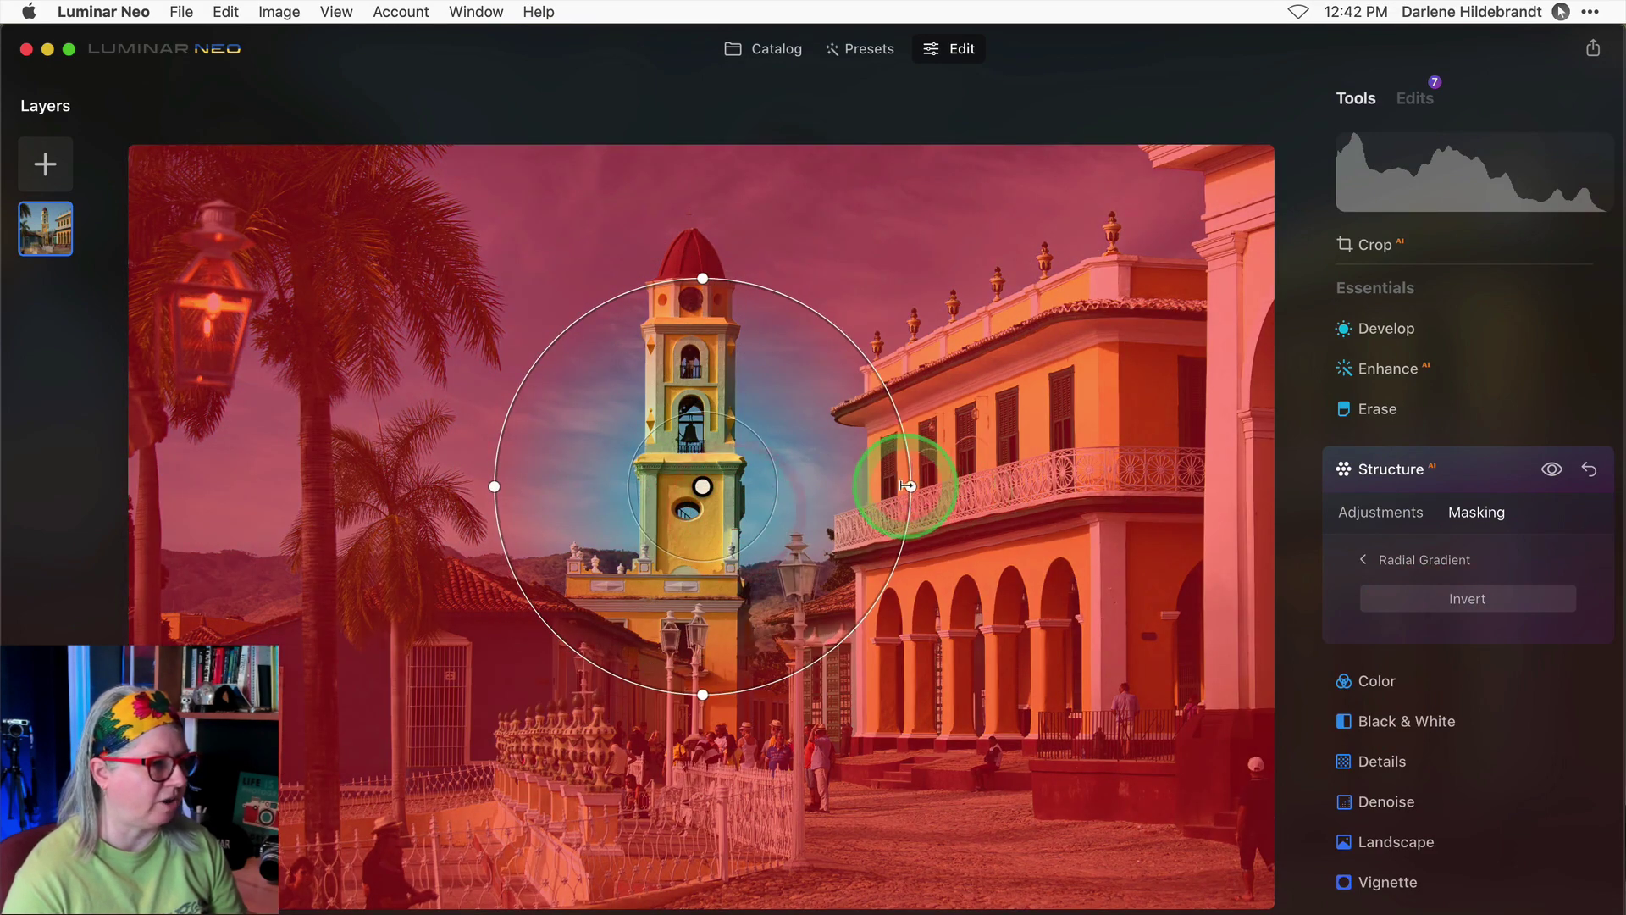
drag(912, 487, 1017, 487)
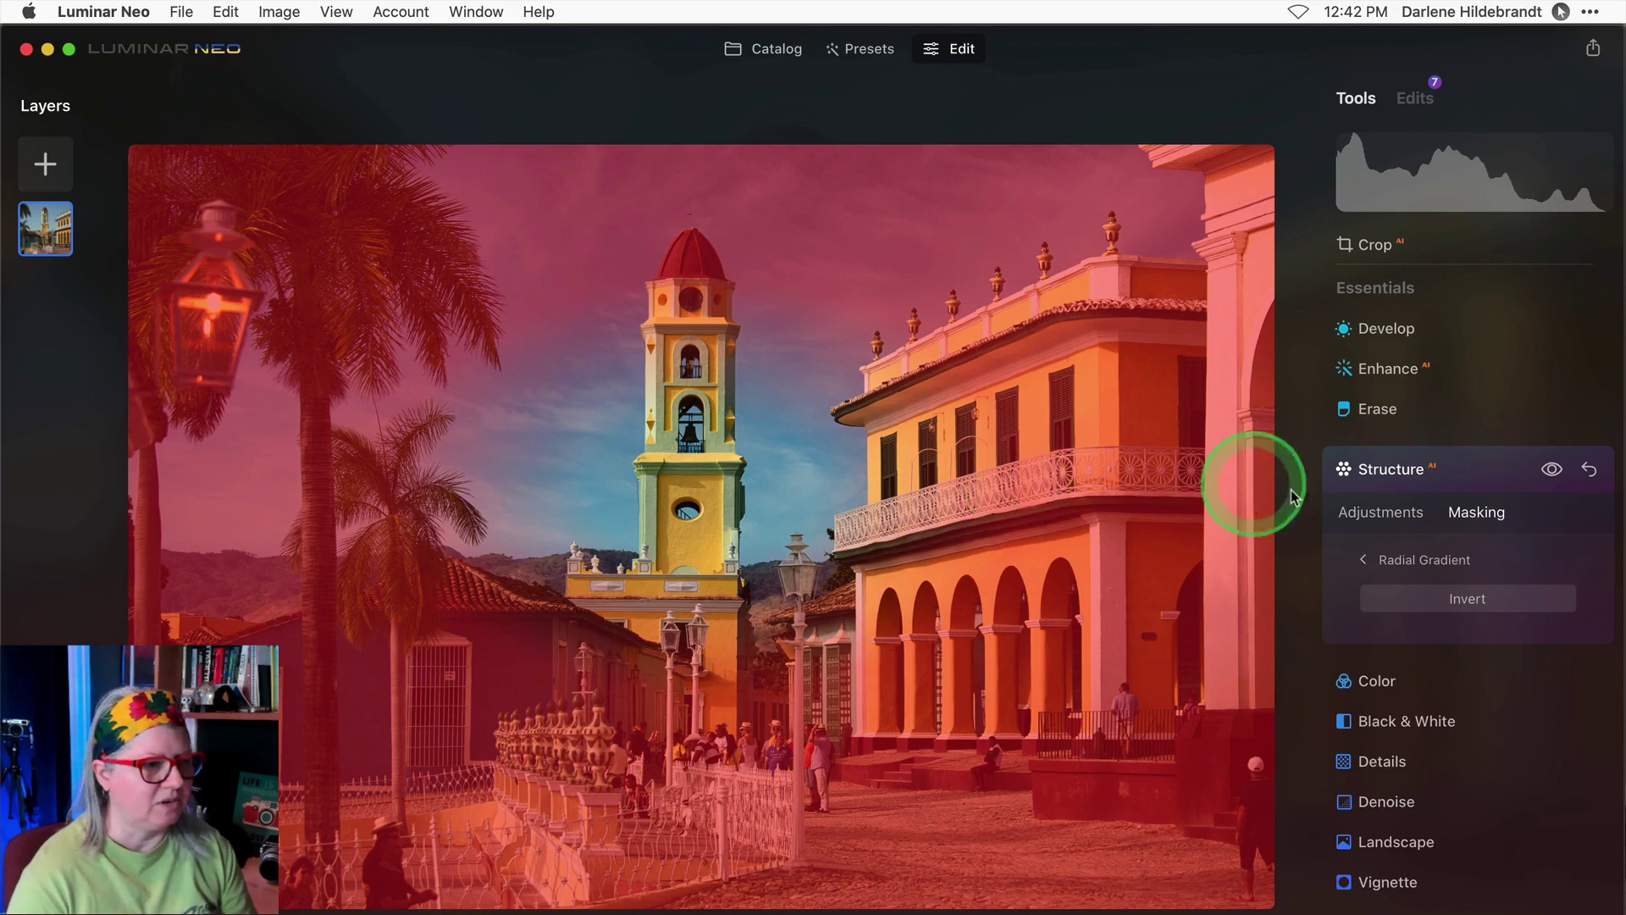
click(1467, 601)
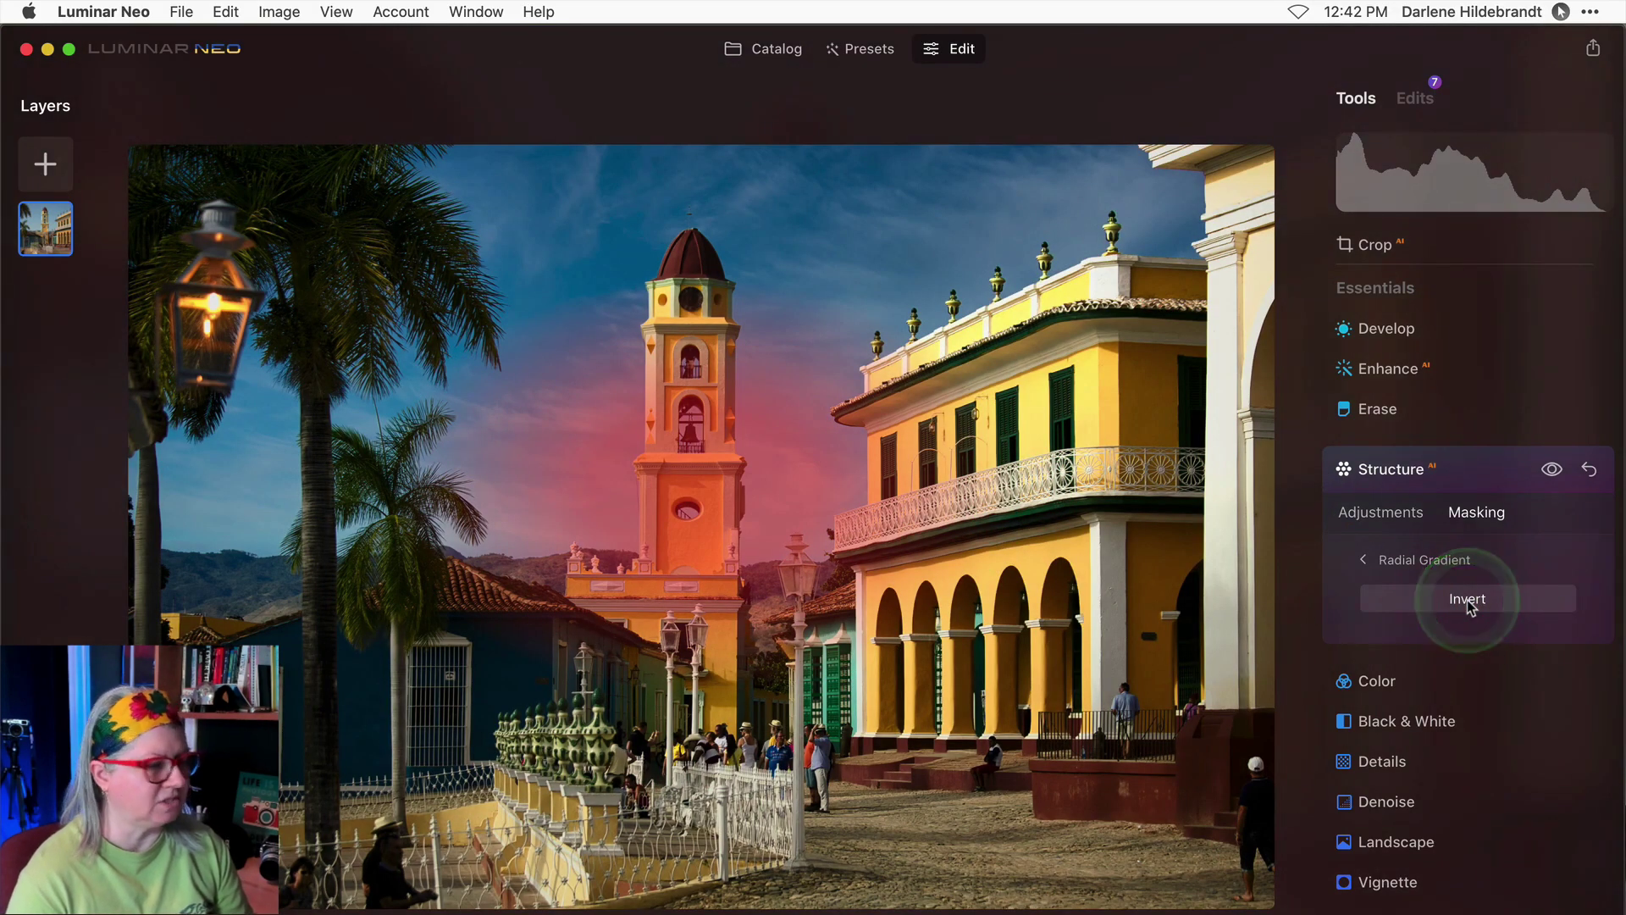
click(1468, 601)
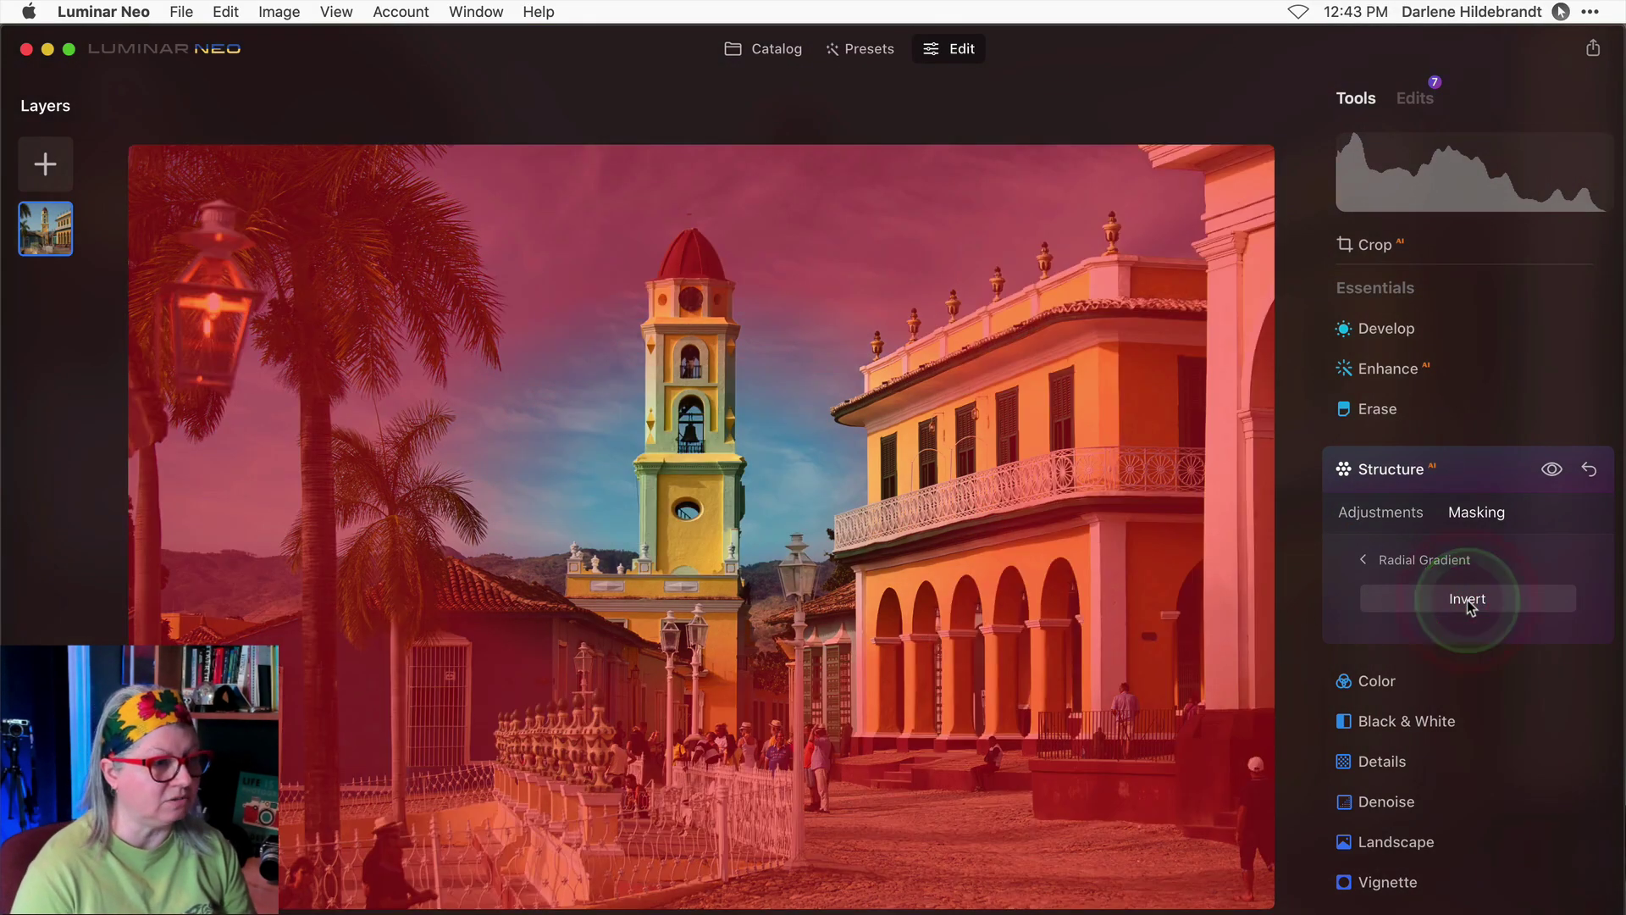
Clear the radial gradient mask and start an AI Mask for Structure
click(1423, 709)
click(1467, 753)
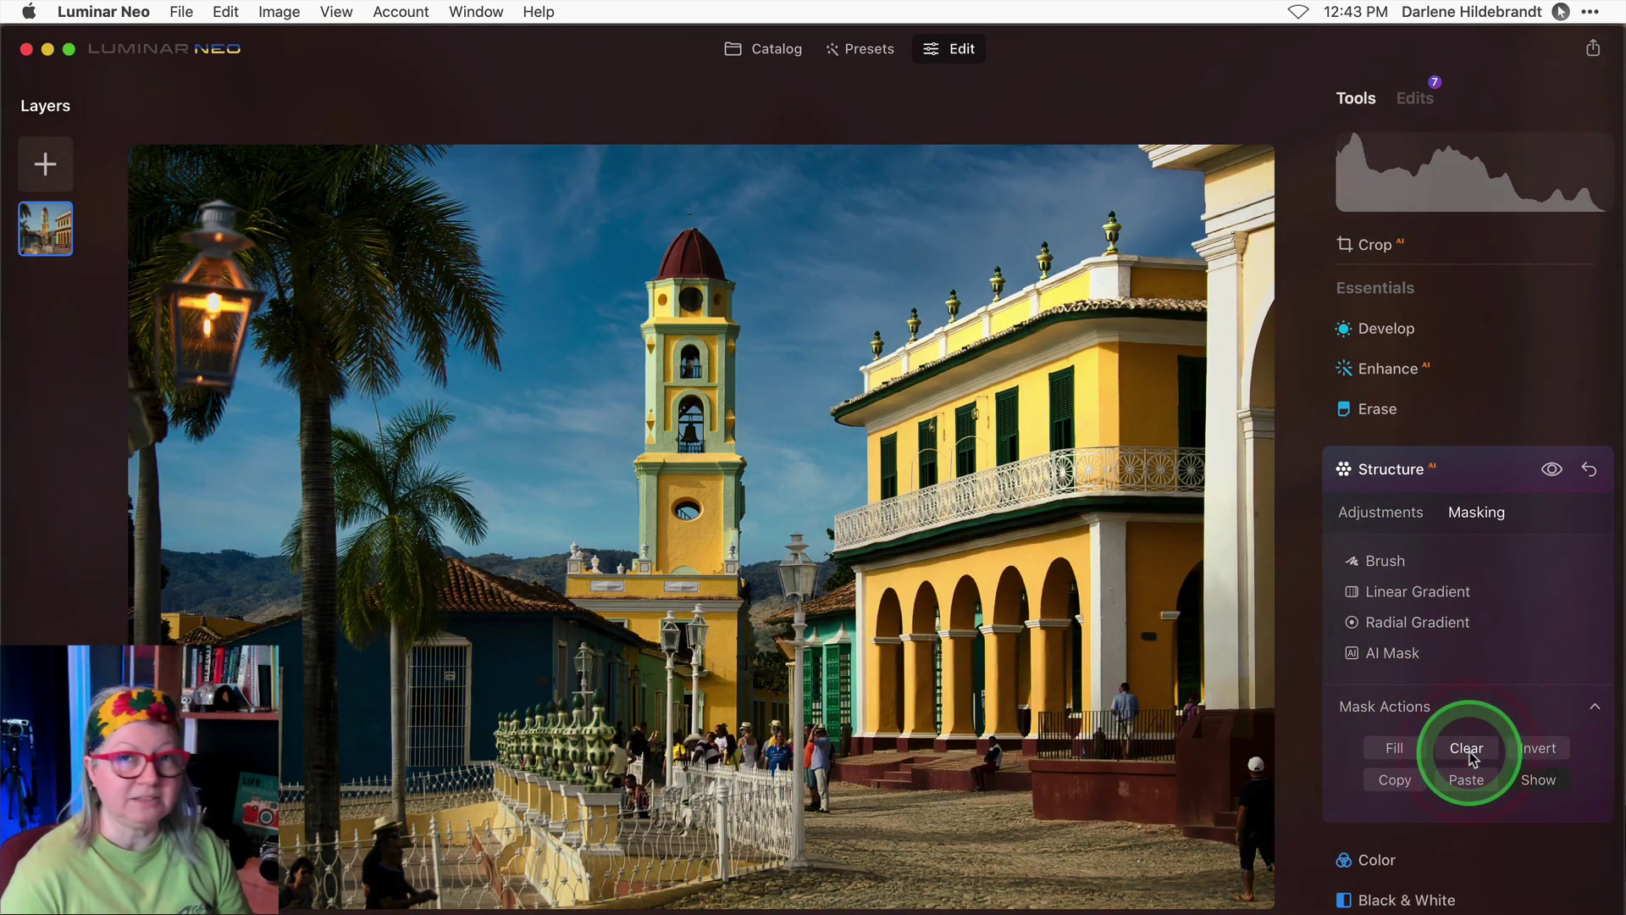
click(1428, 652)
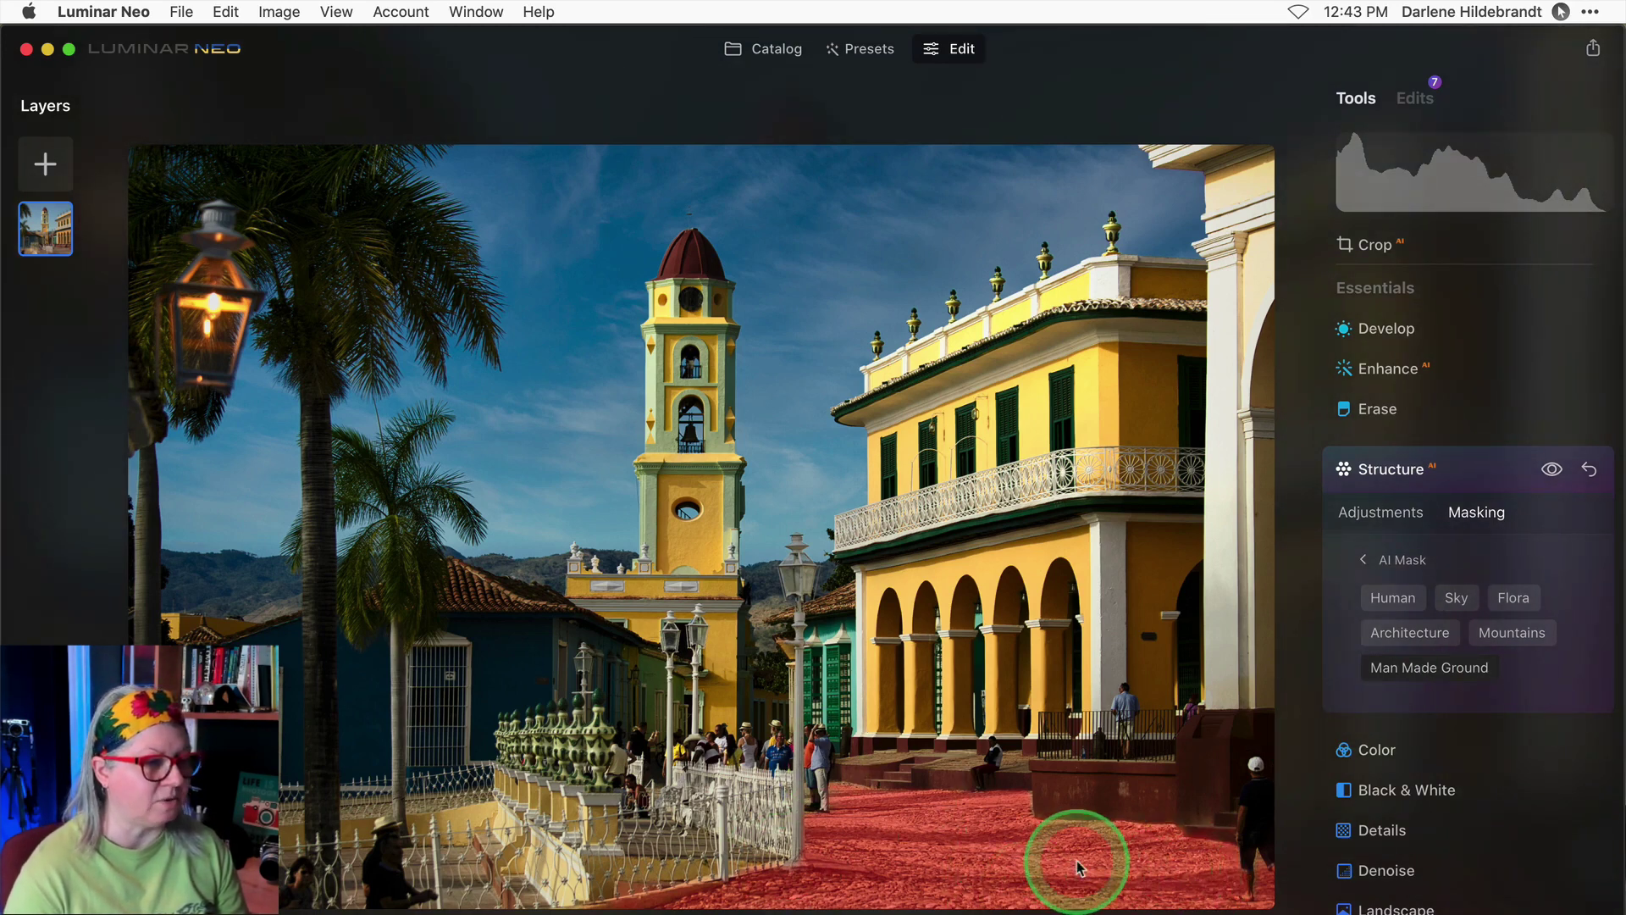
Set the AI mask to Sky and zoom in on the bell tower edge
click(1457, 600)
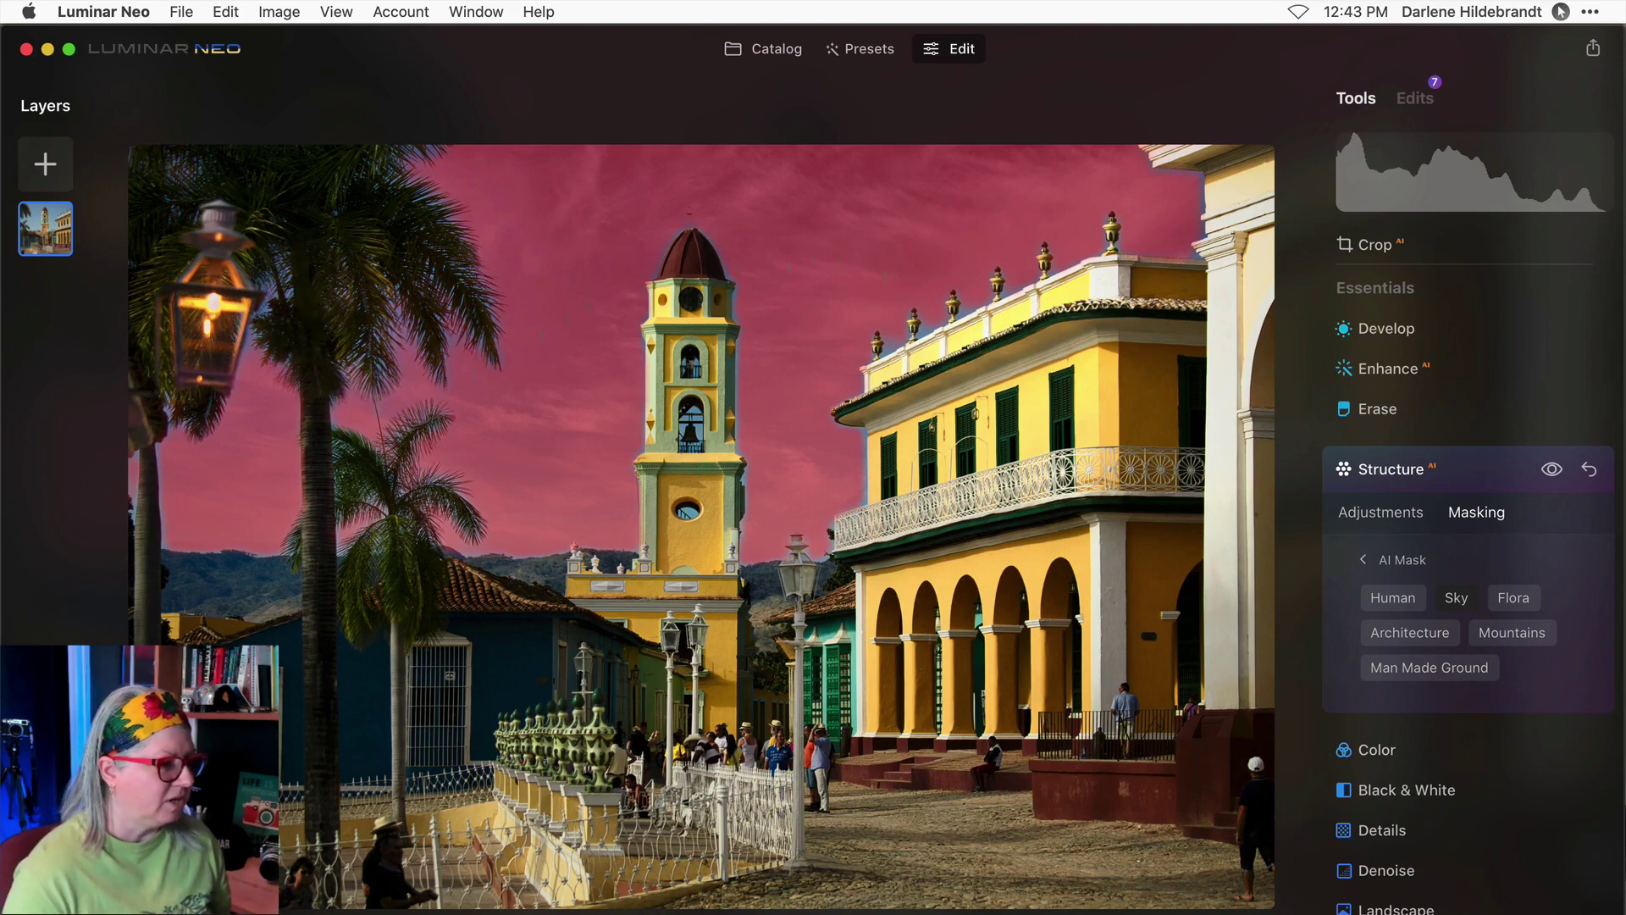
click(667, 894)
click(672, 845)
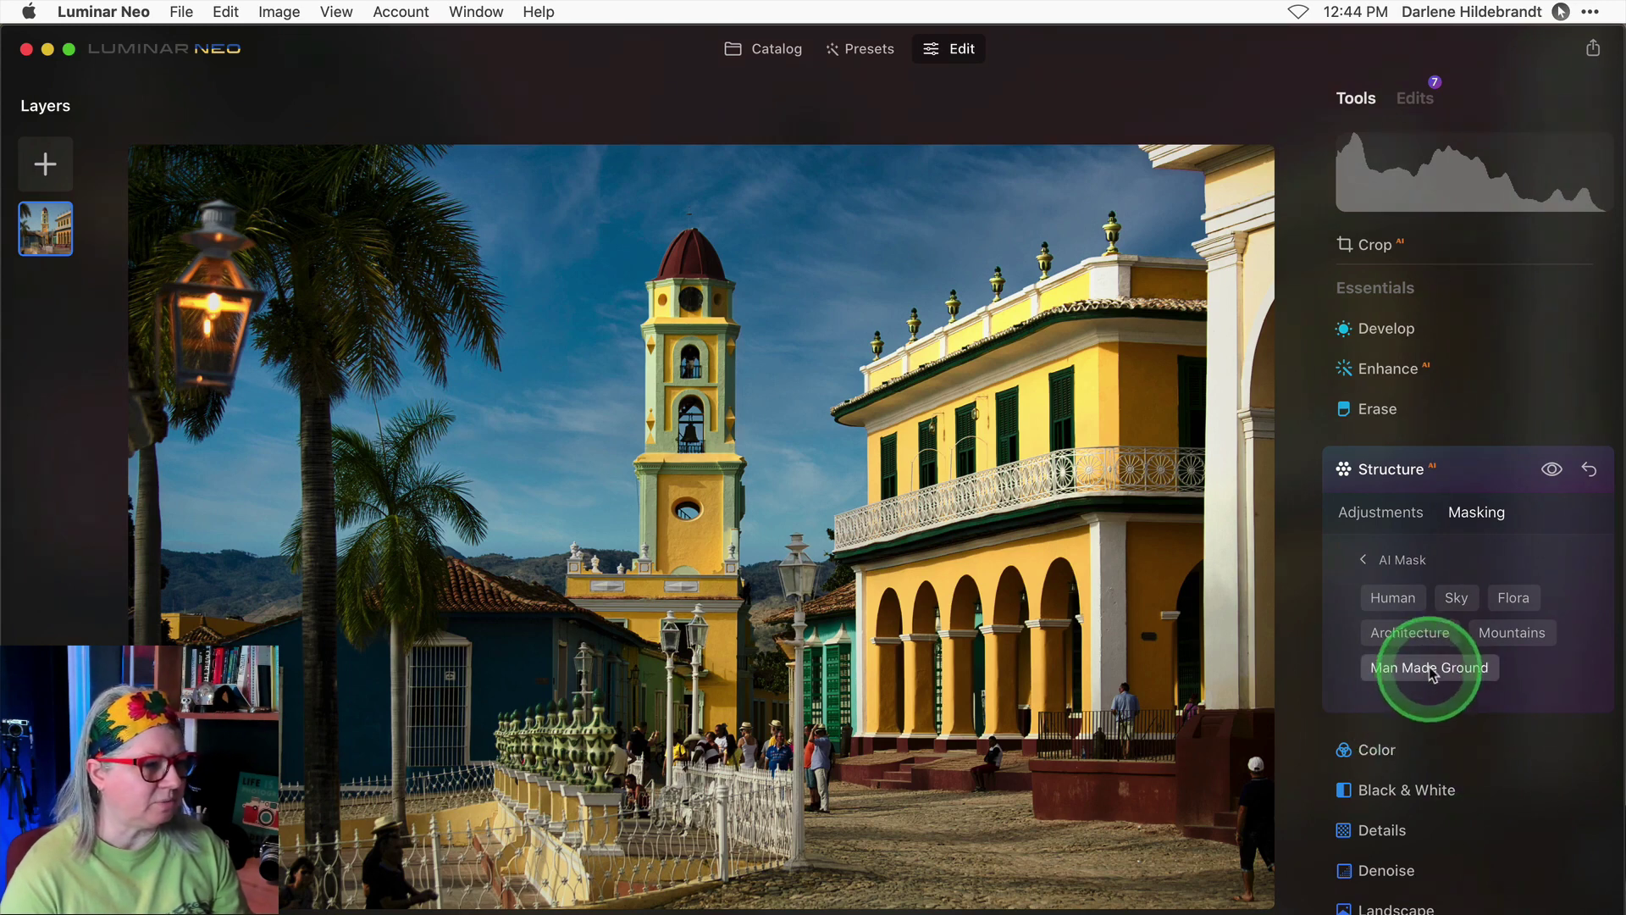
Build the AI mask from Man Made Ground, Mountains and Flora
click(1420, 668)
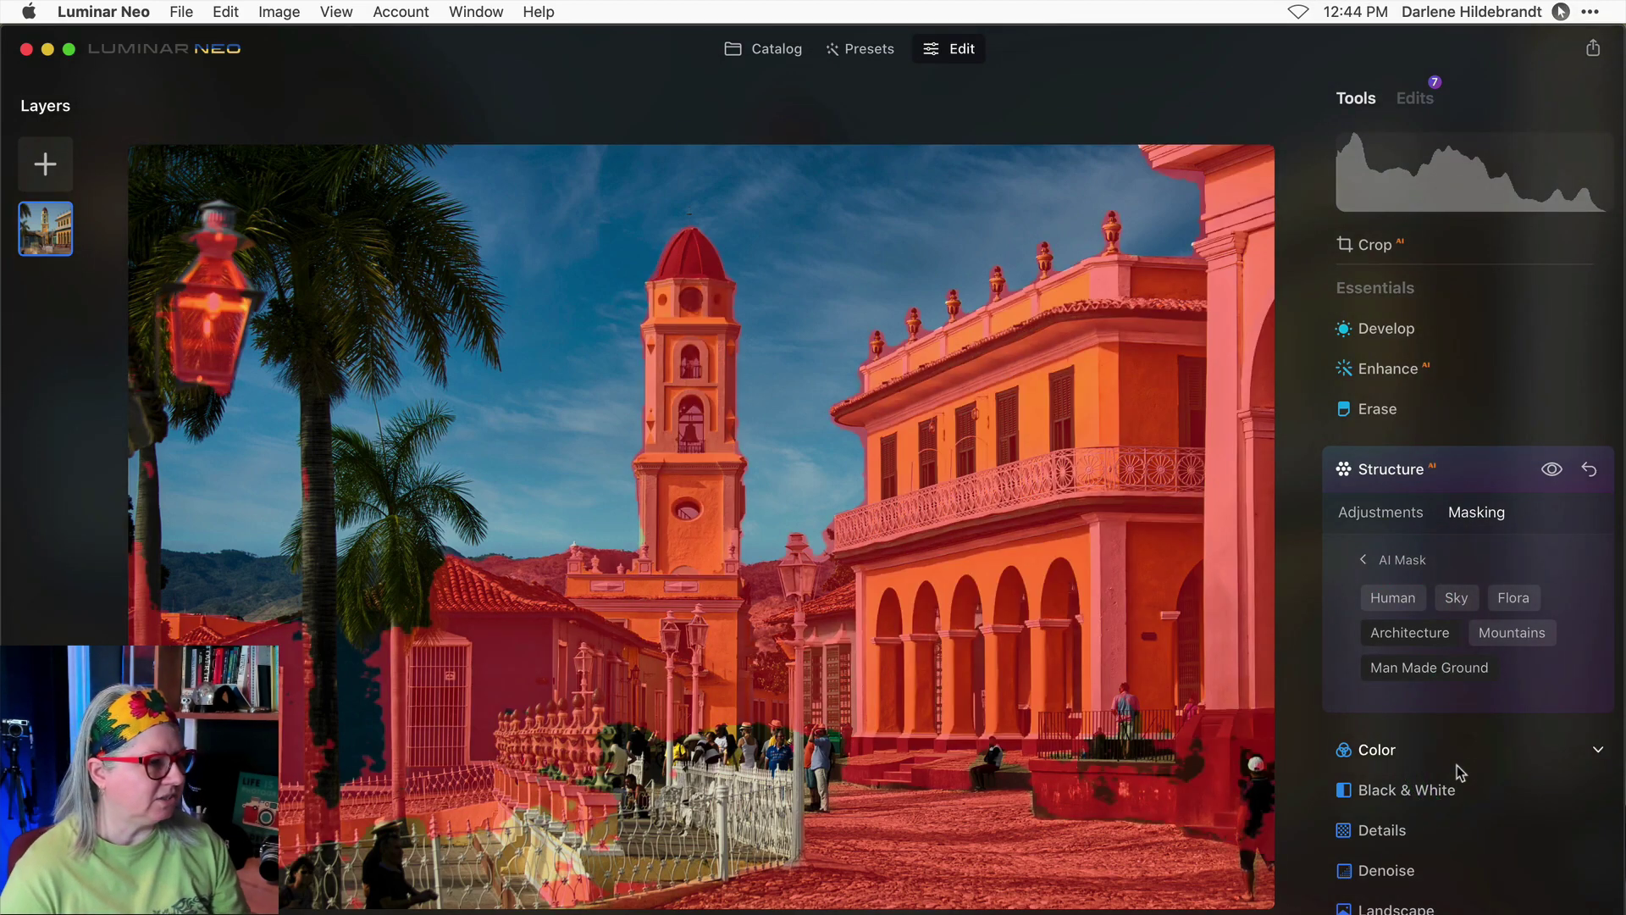
click(1514, 633)
click(1523, 702)
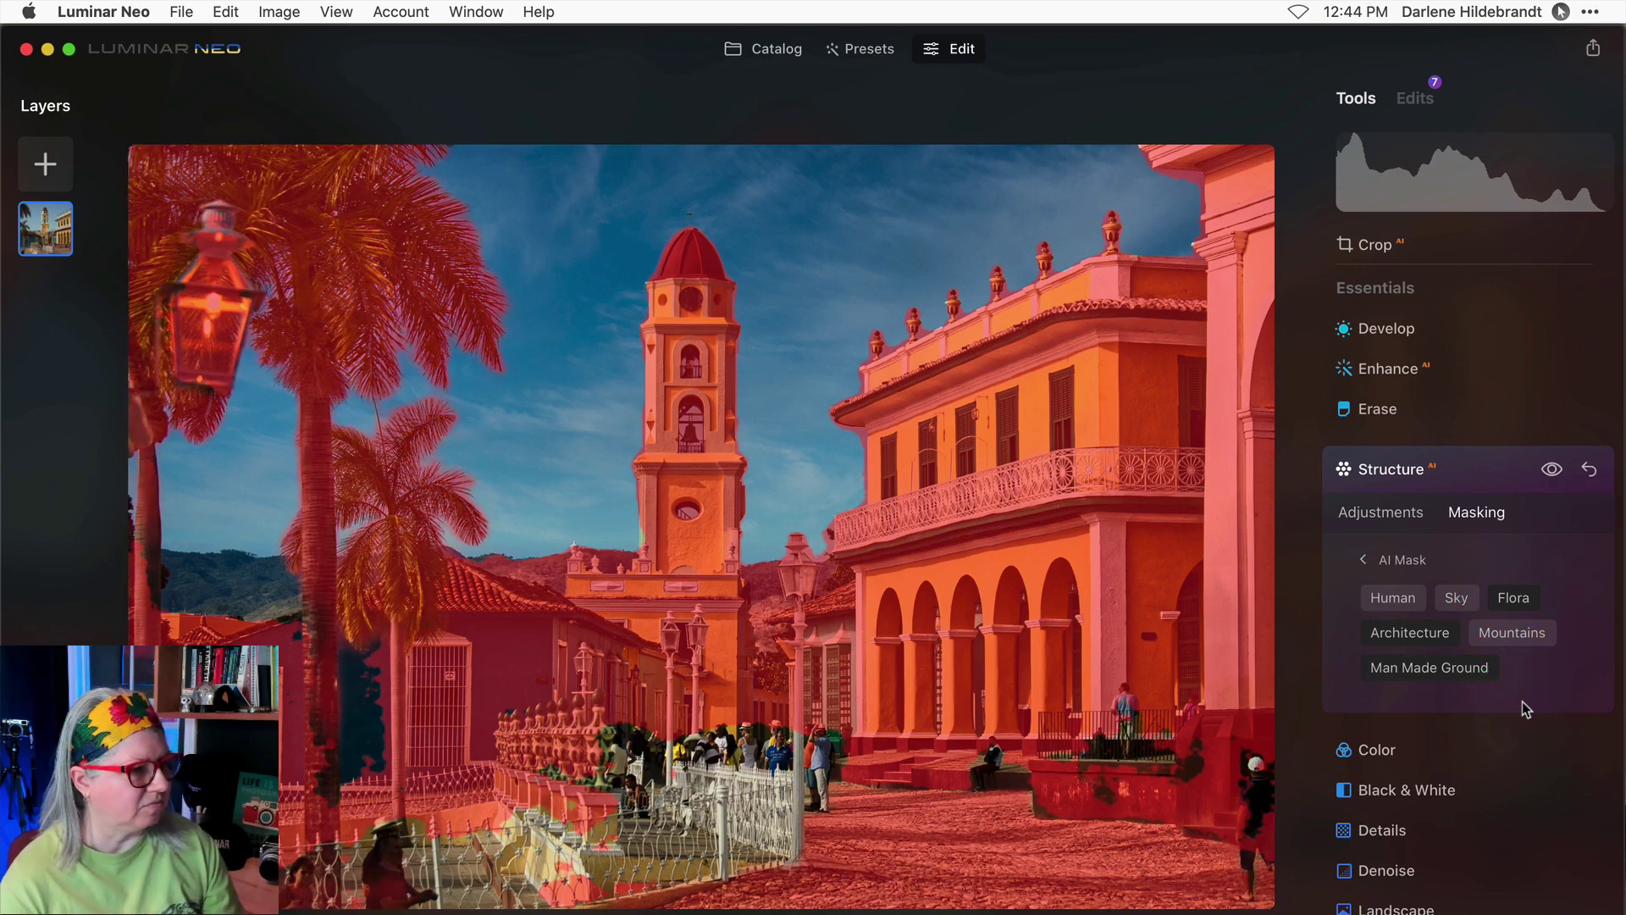
Invert the mask twice from Mask Actions, then copy the Structure mask
click(1378, 560)
click(1477, 704)
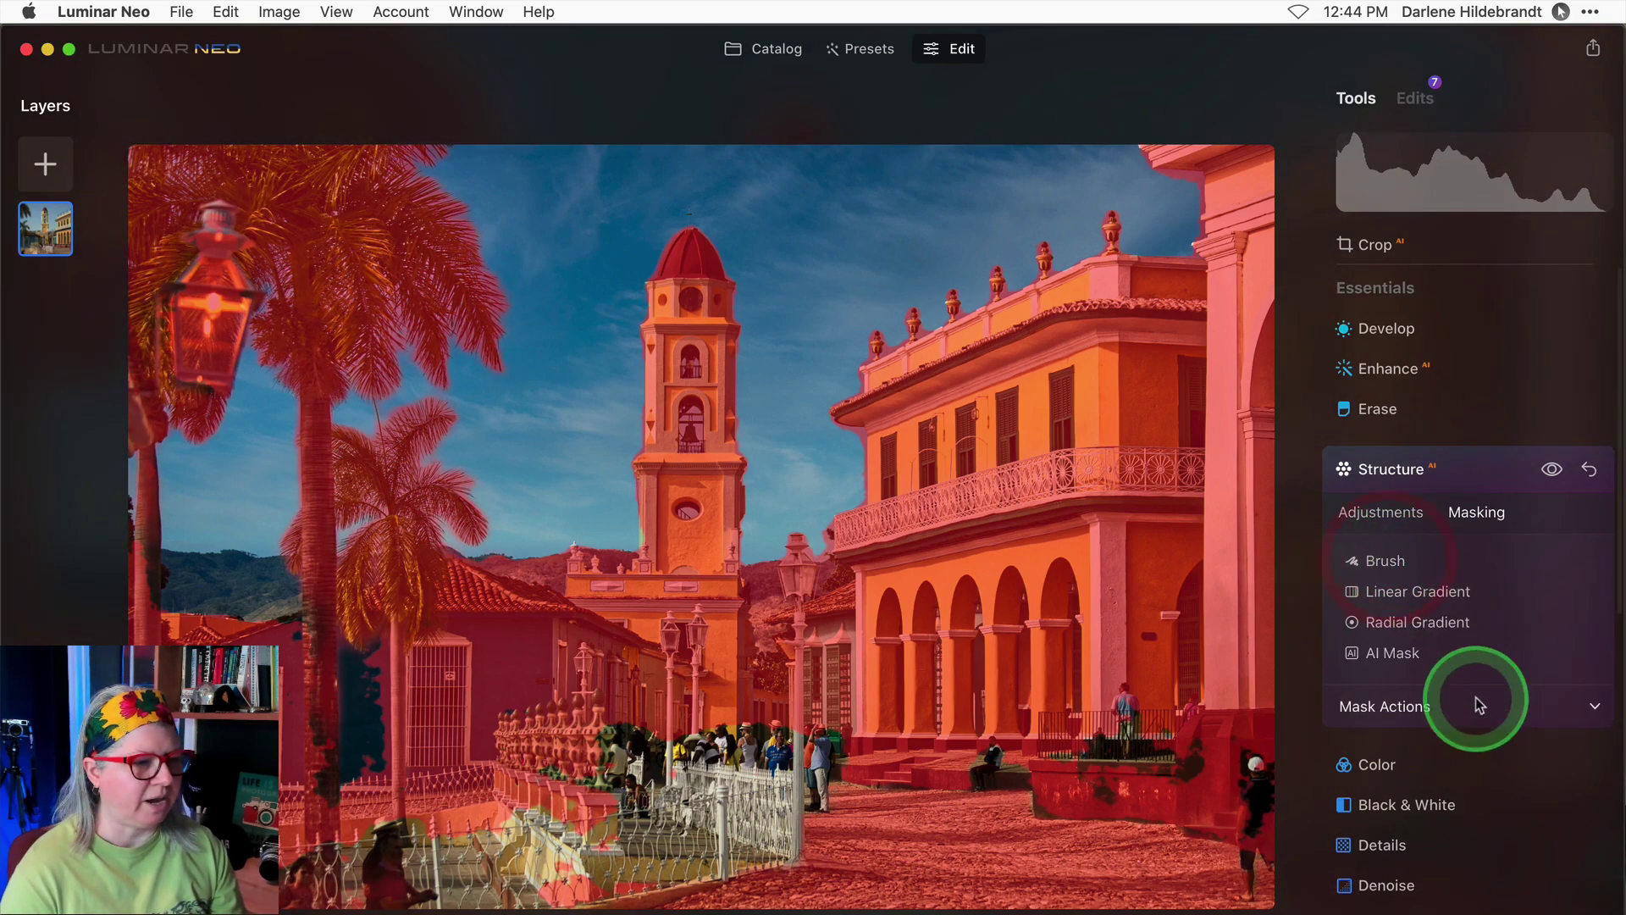
click(1535, 750)
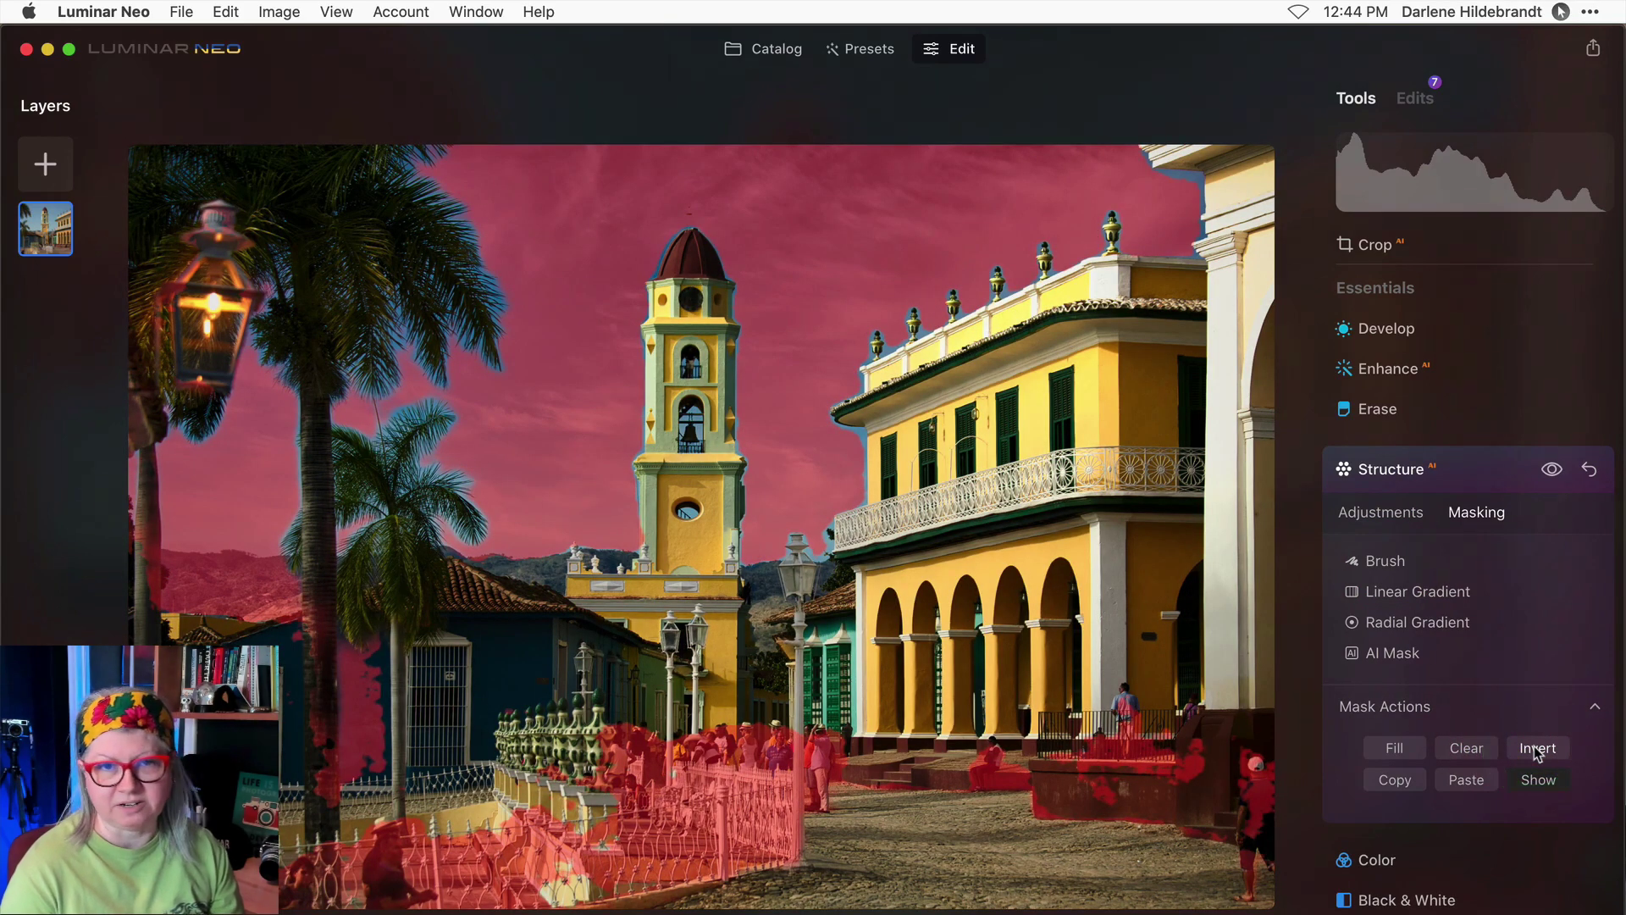
click(1538, 753)
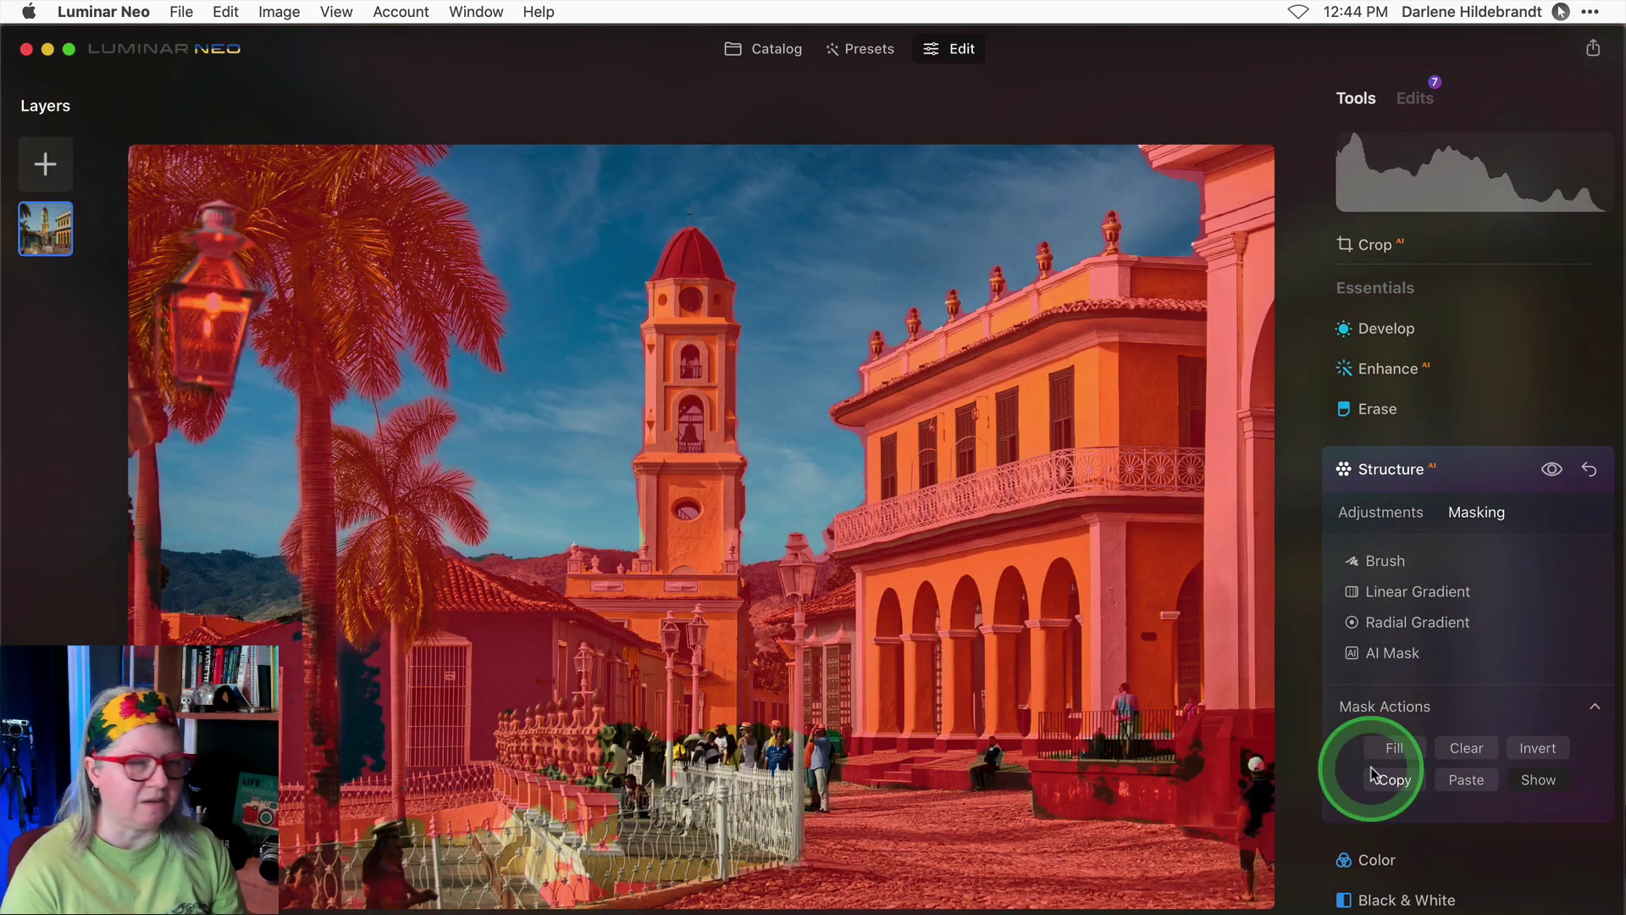
click(1437, 772)
click(1393, 780)
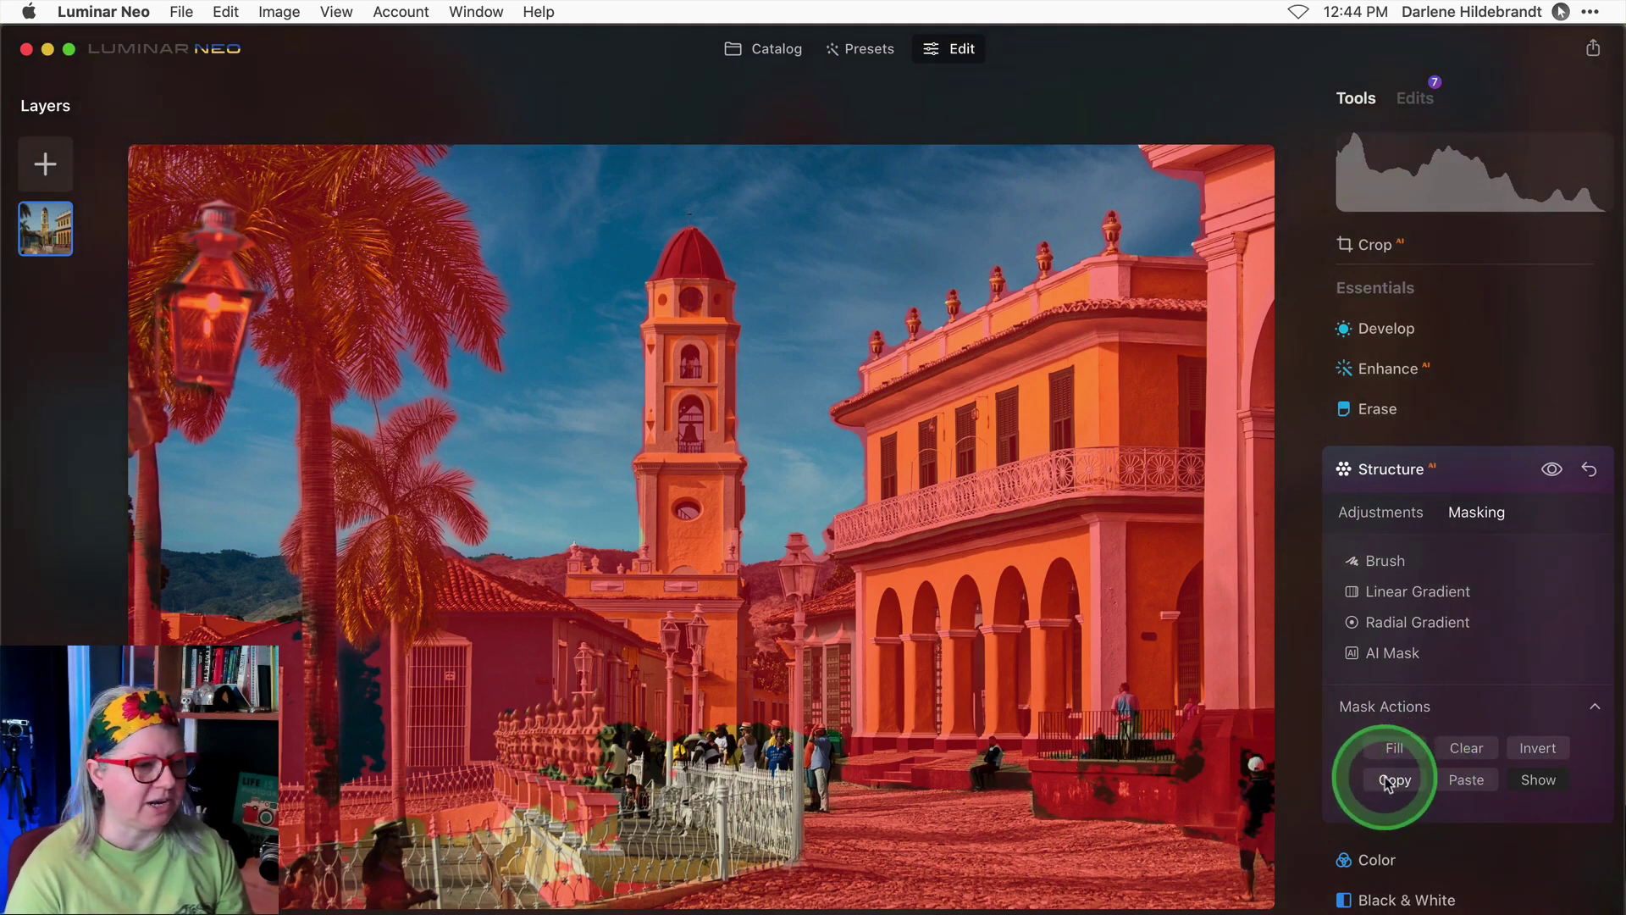
Copy the Structure mask and convert the photo with the Black & White tool
click(1393, 778)
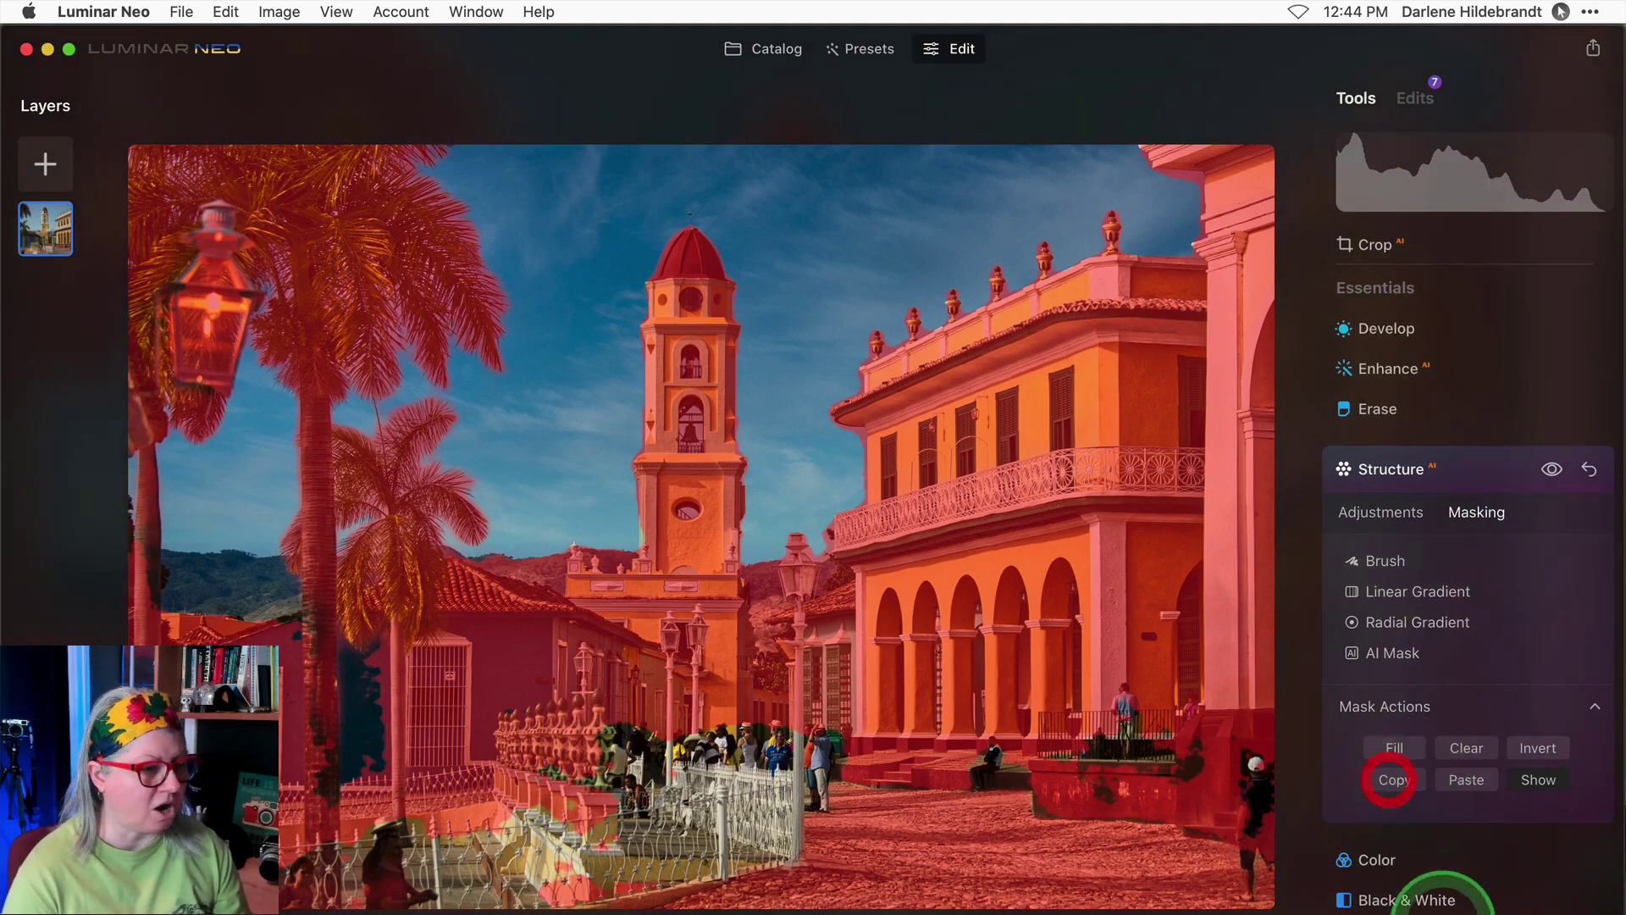
click(1475, 468)
click(1391, 532)
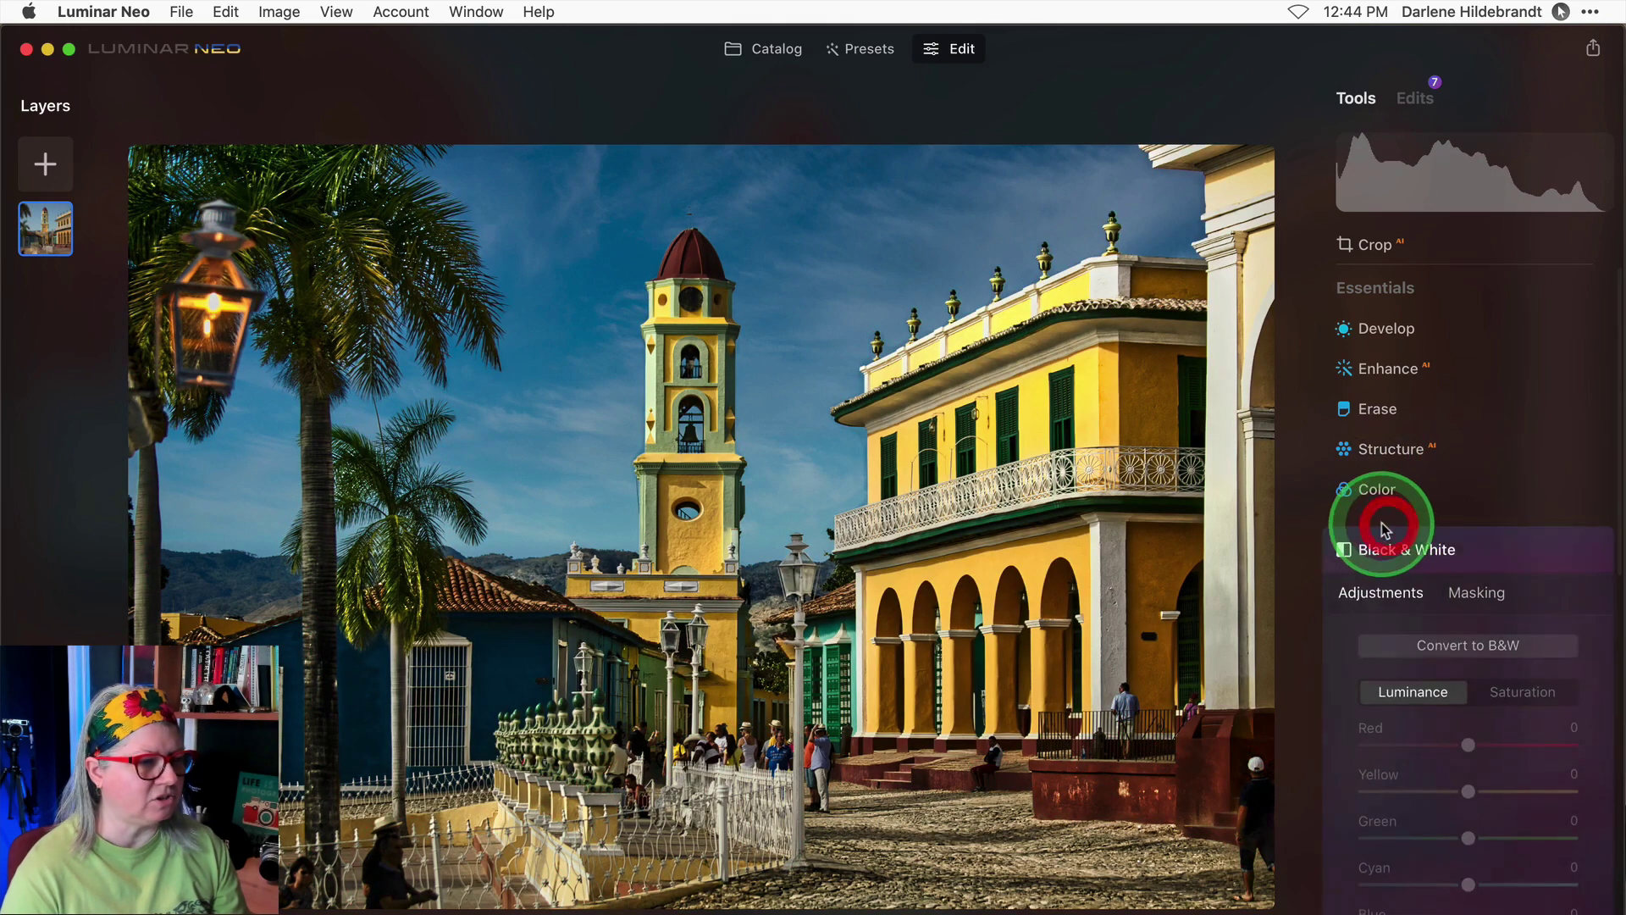
click(1457, 526)
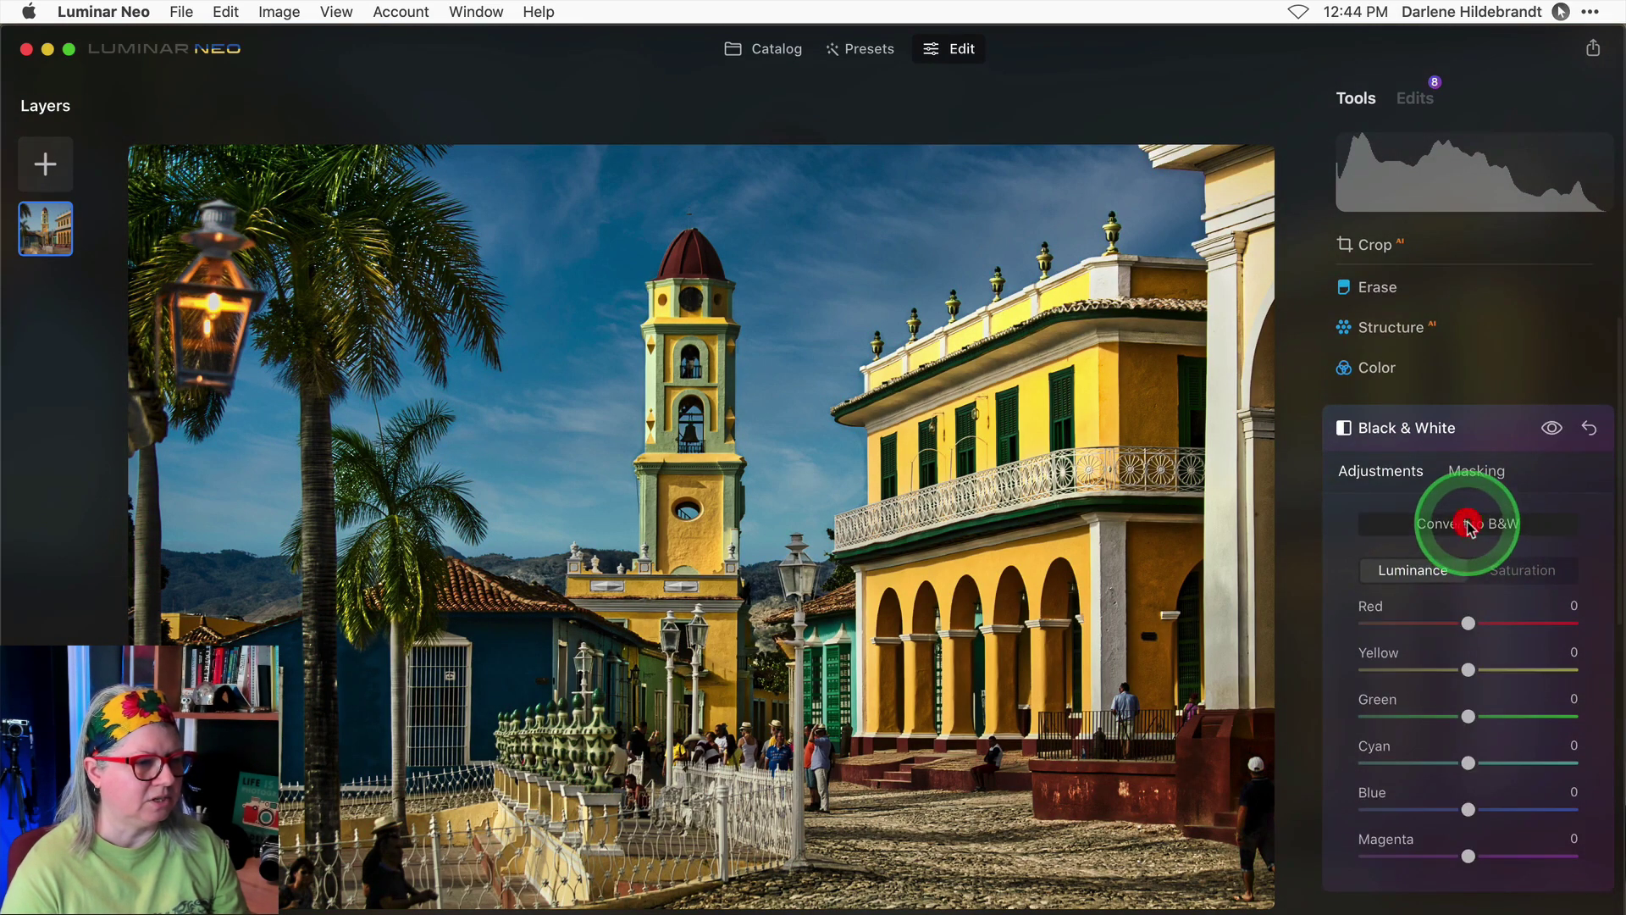
Paste the Structure mask into Black & White and invert it twice, keeping the sky coloured
click(1489, 476)
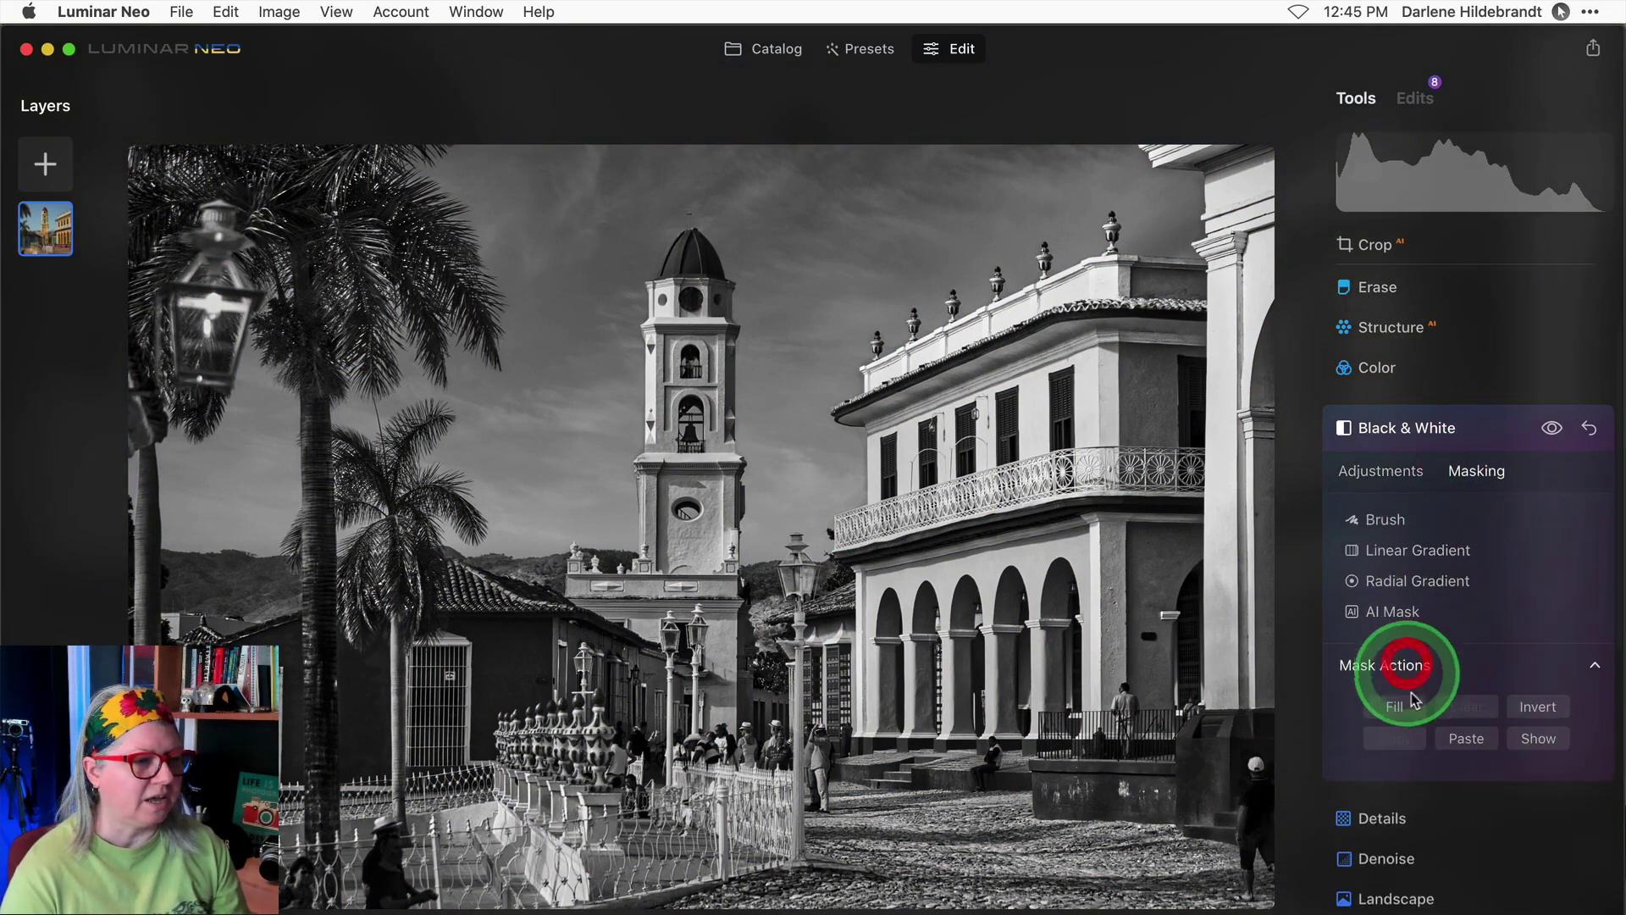
click(1469, 740)
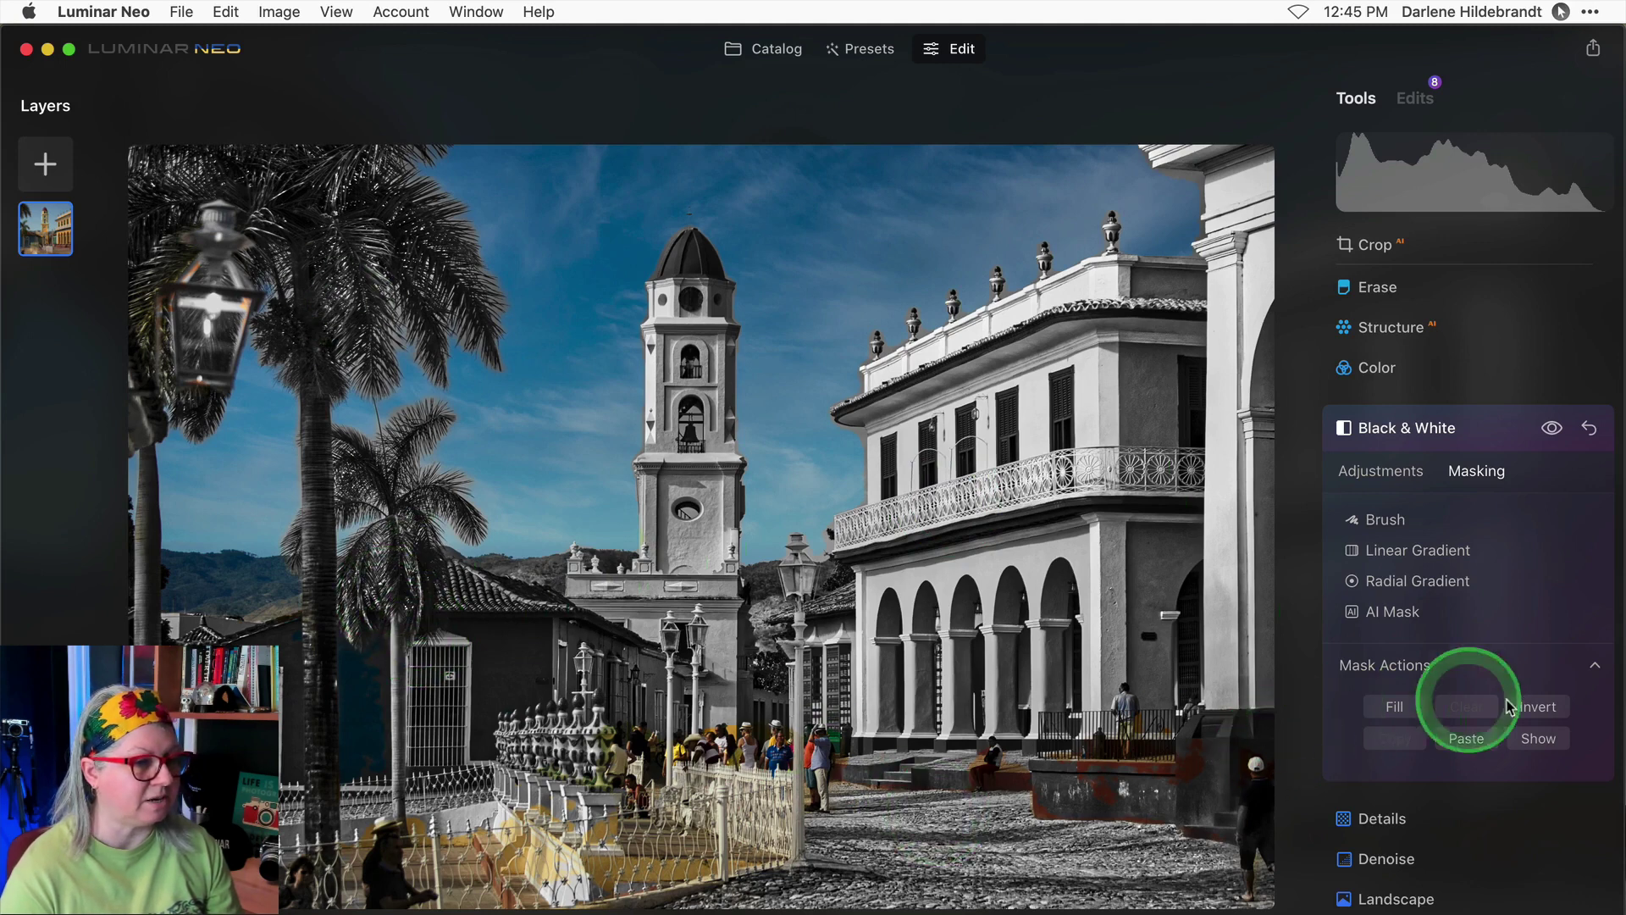
click(1539, 709)
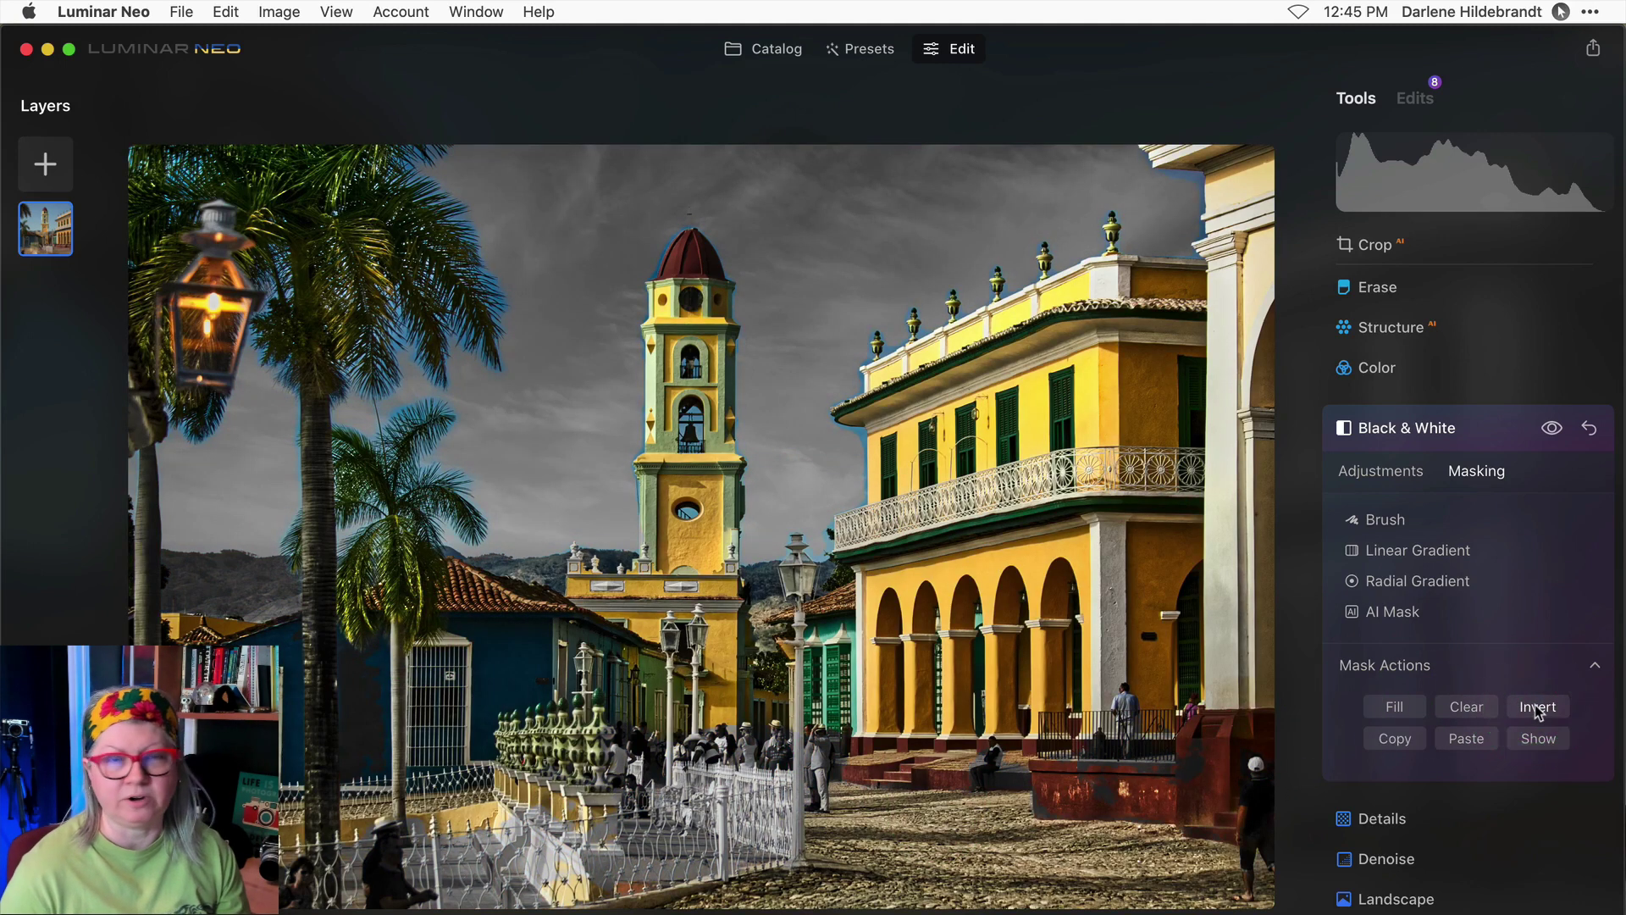
click(1536, 707)
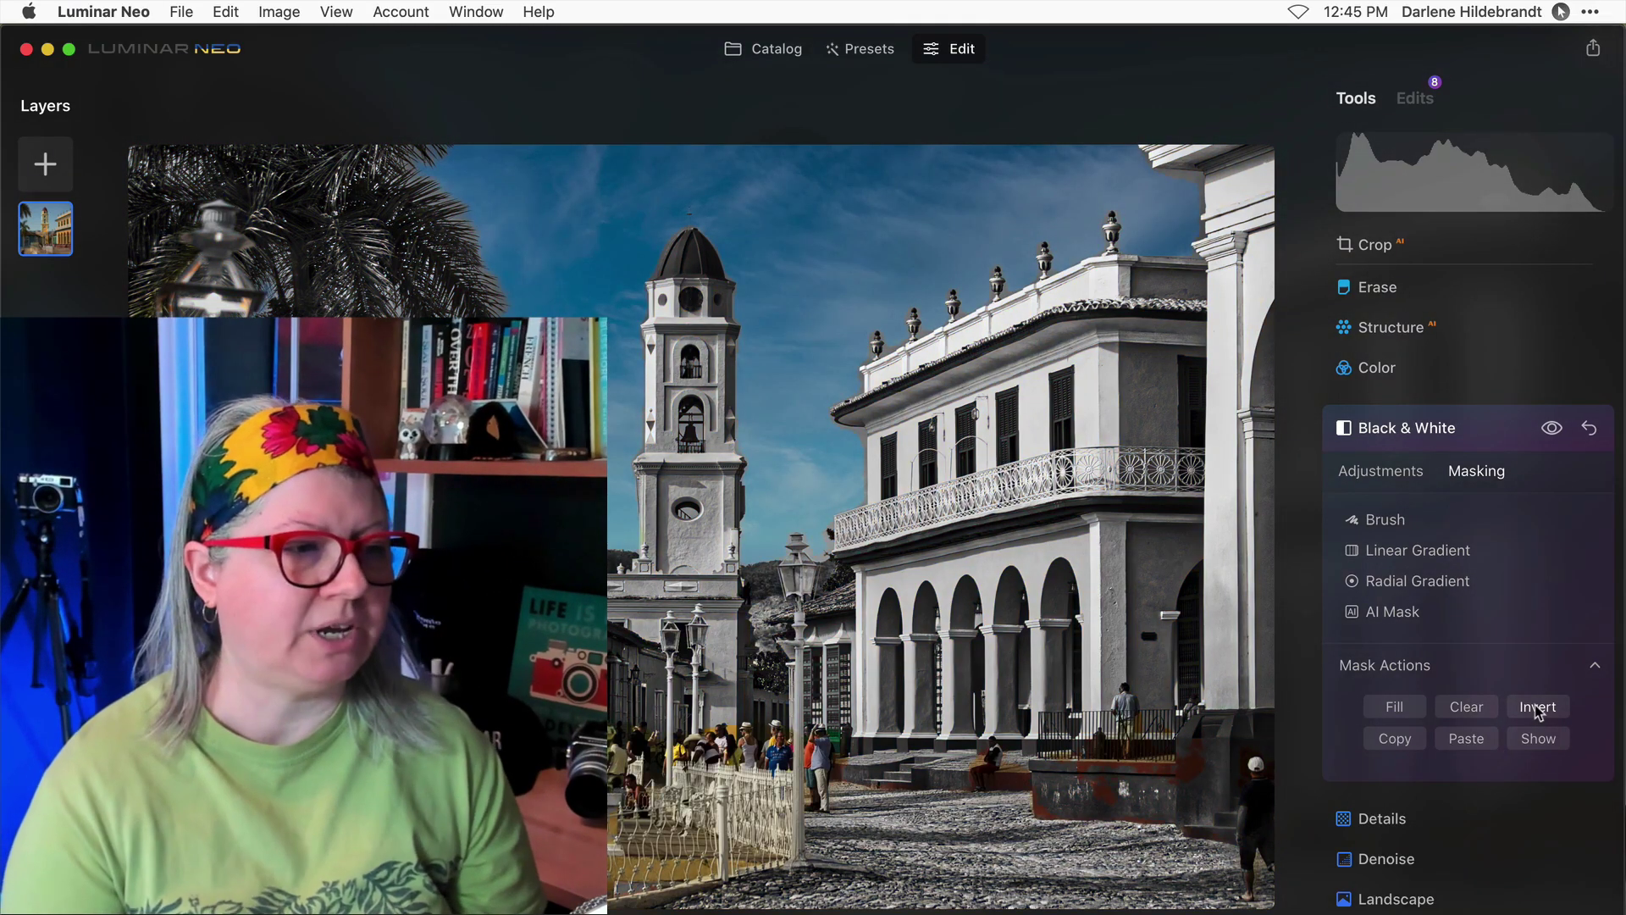
click(1430, 555)
click(1431, 584)
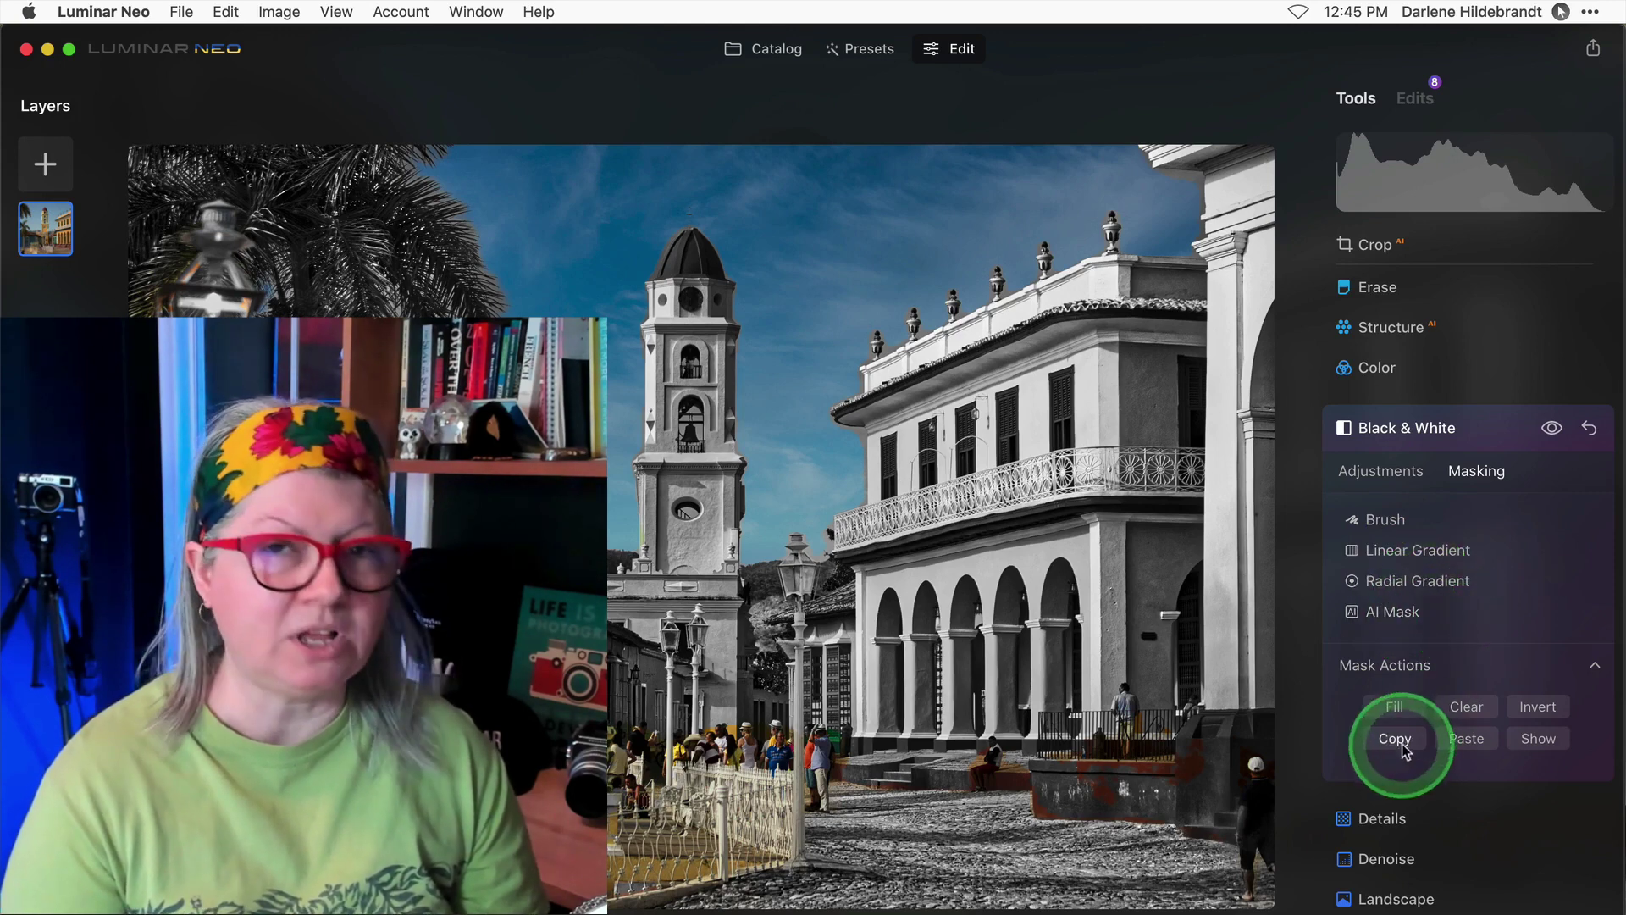
click(1470, 746)
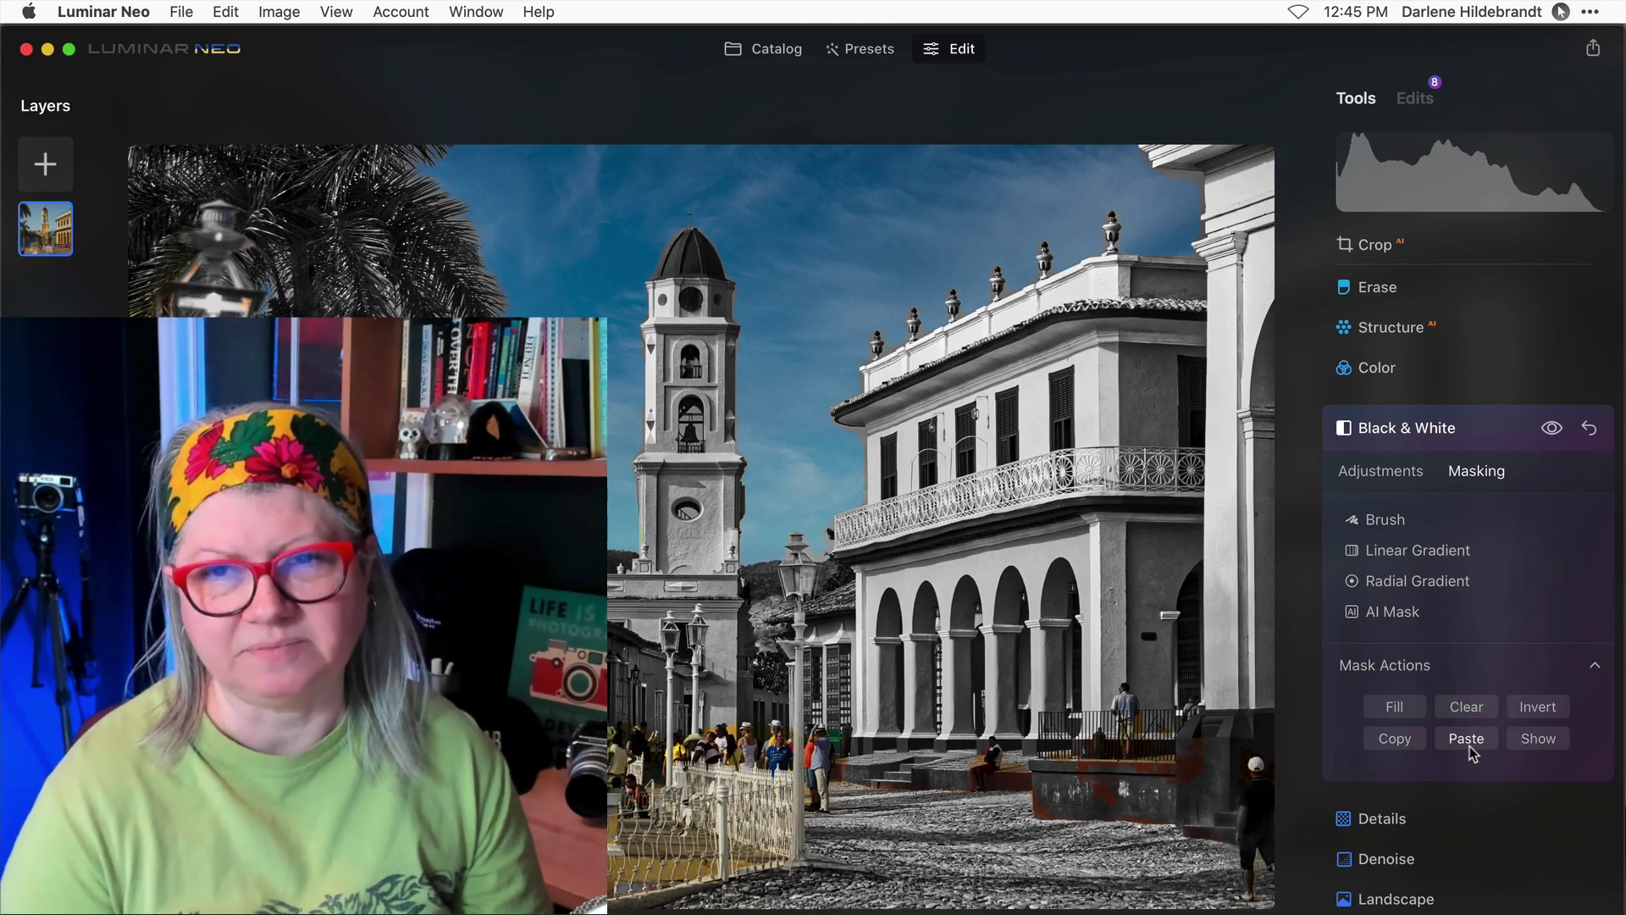
click(1534, 741)
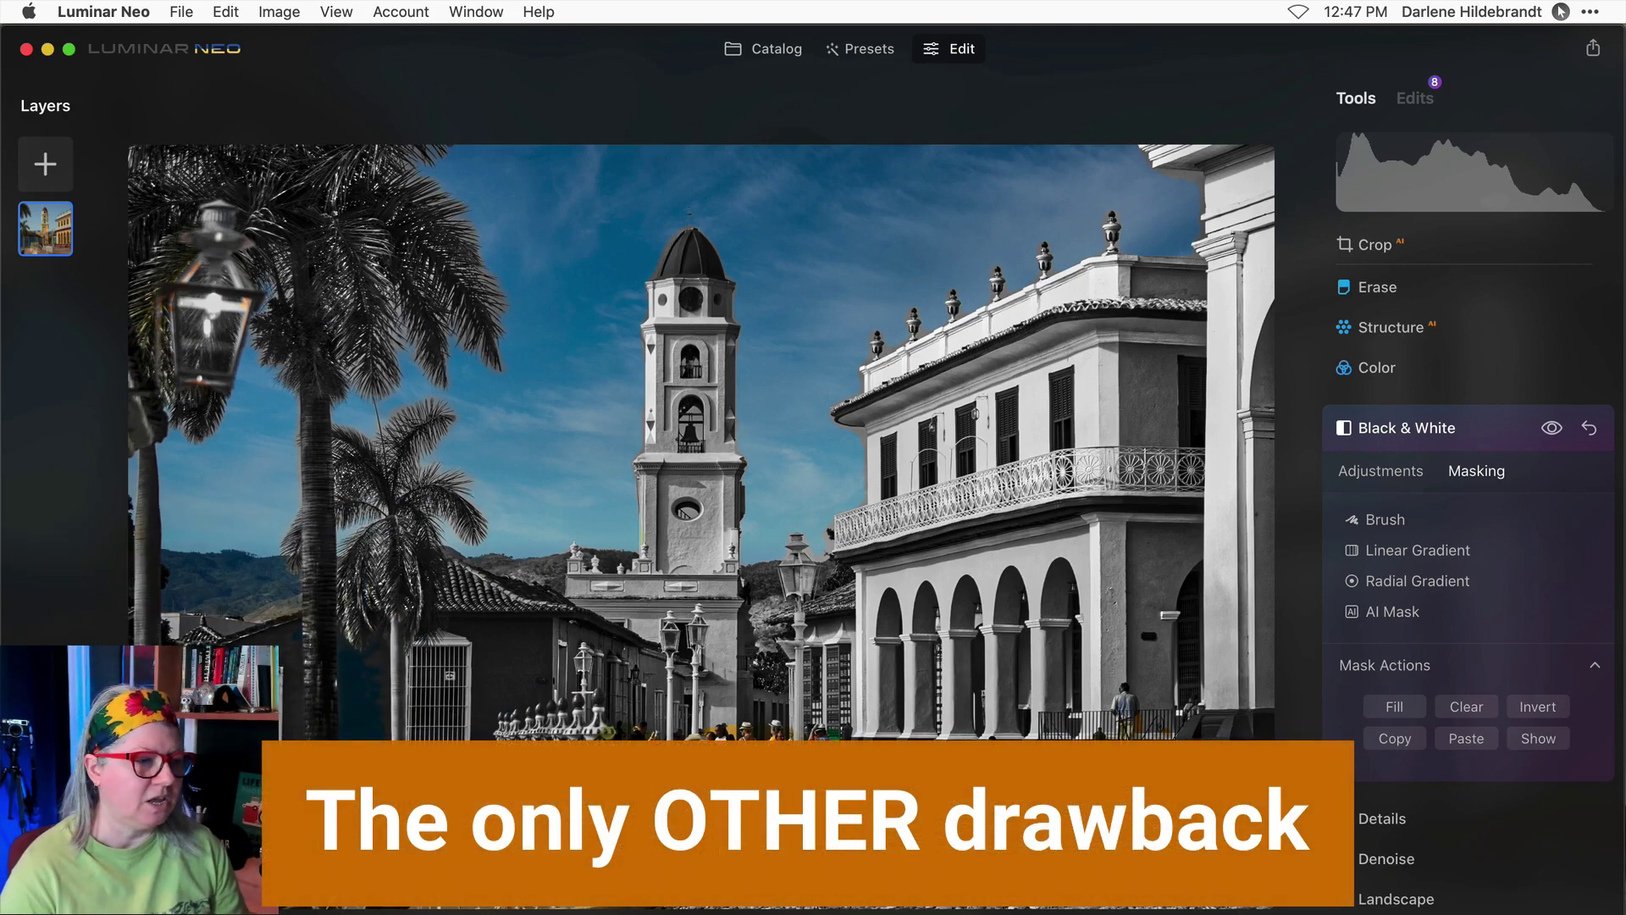
click(1538, 739)
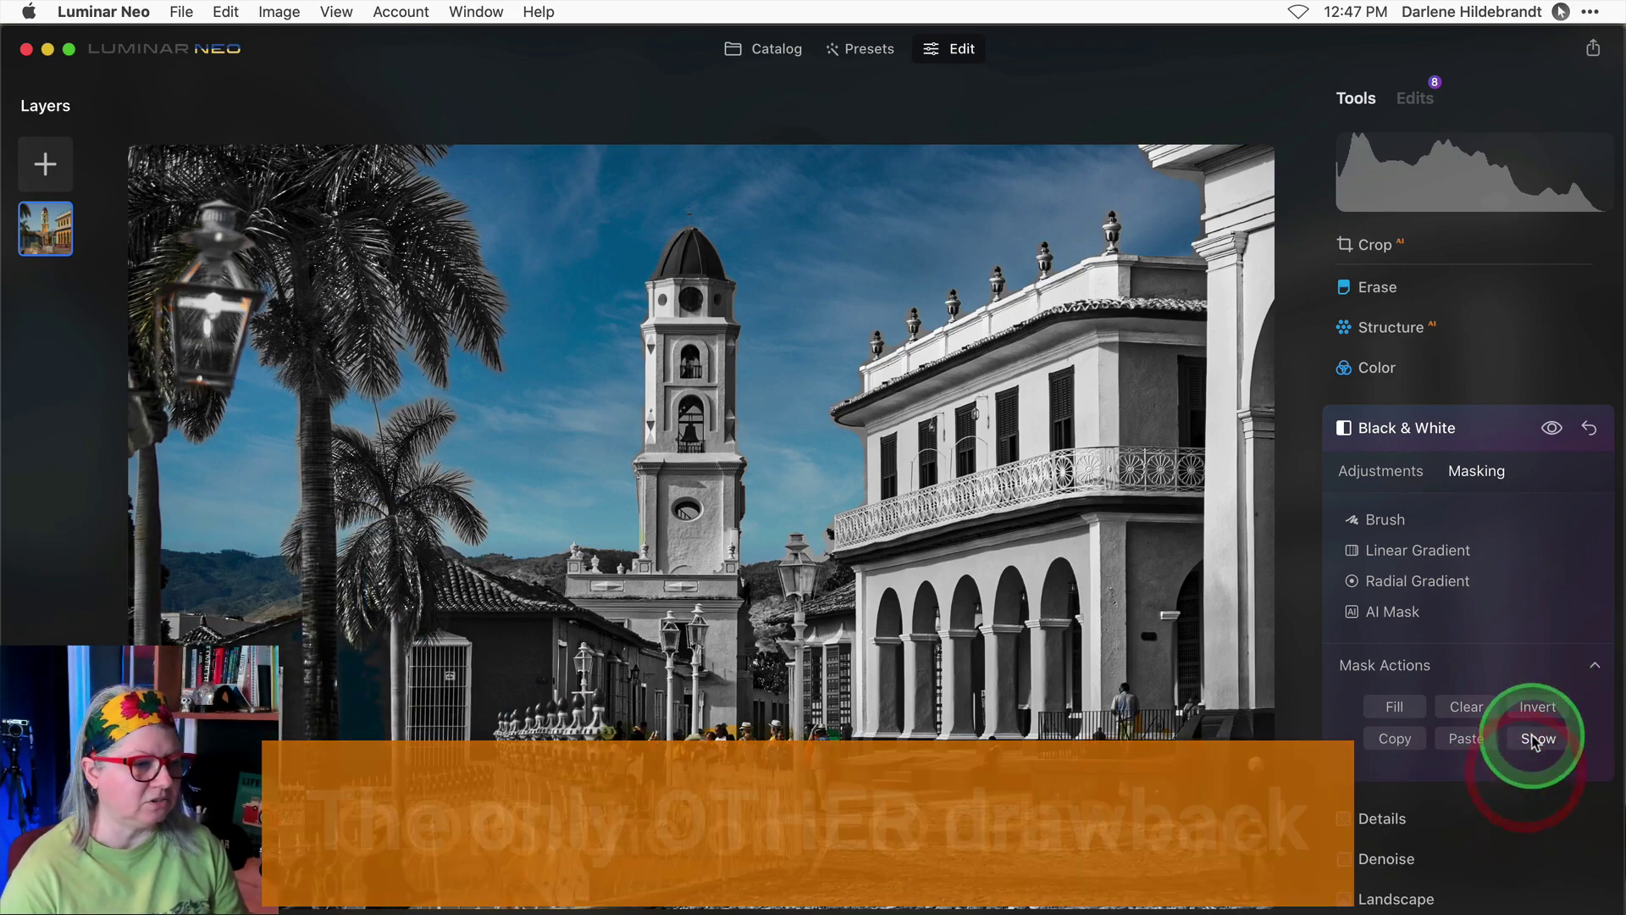
click(1537, 739)
click(1534, 741)
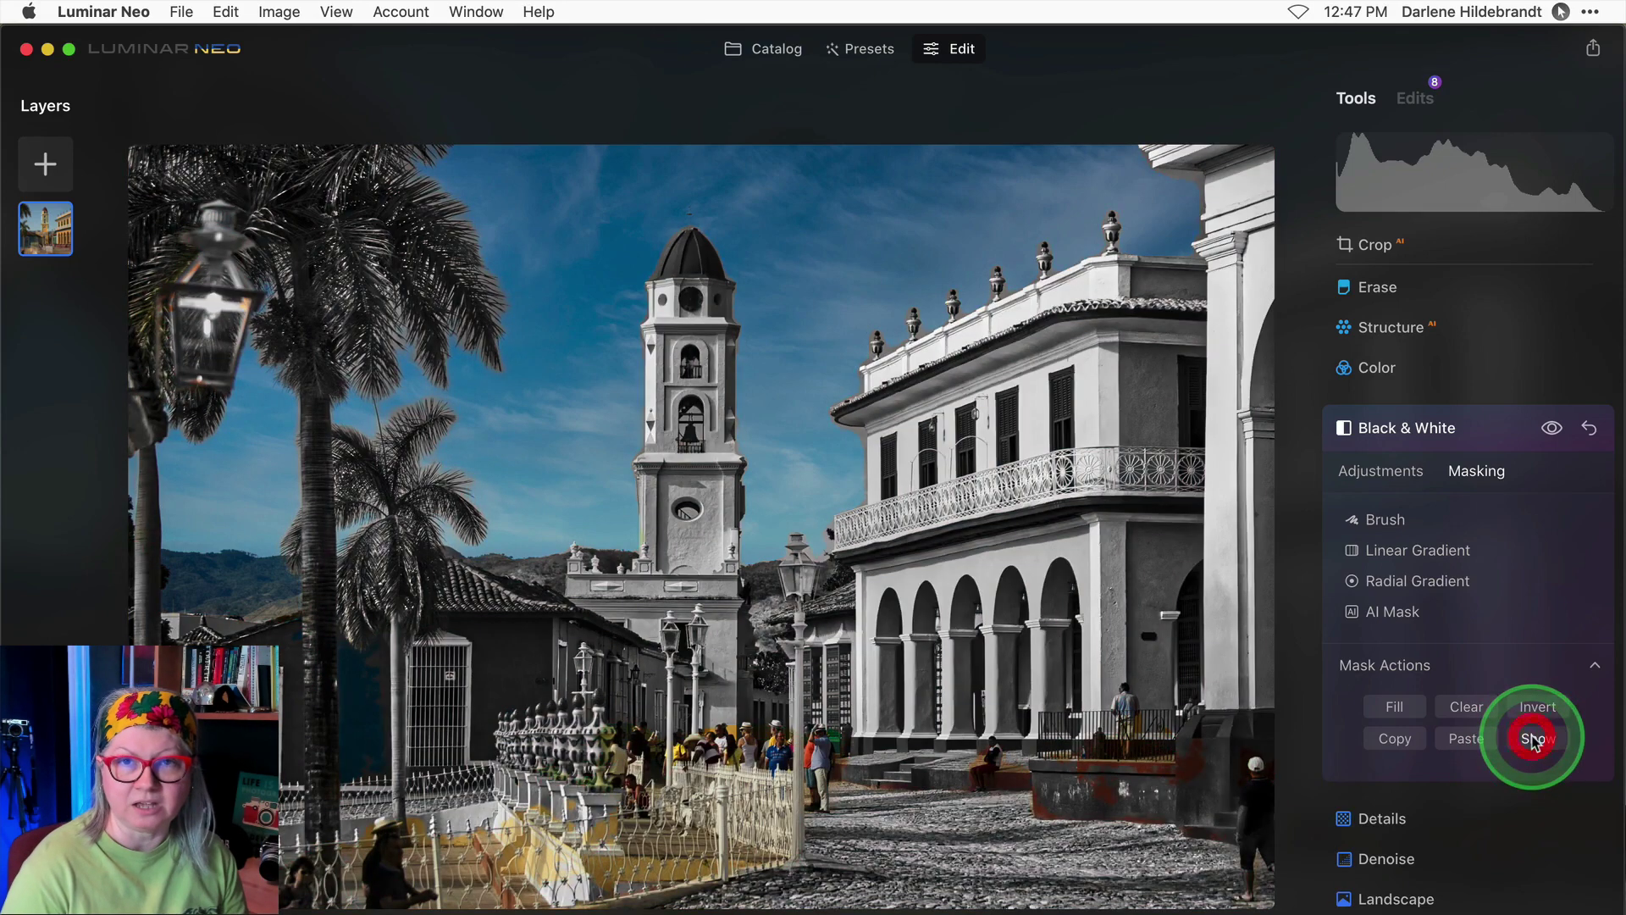
click(1421, 721)
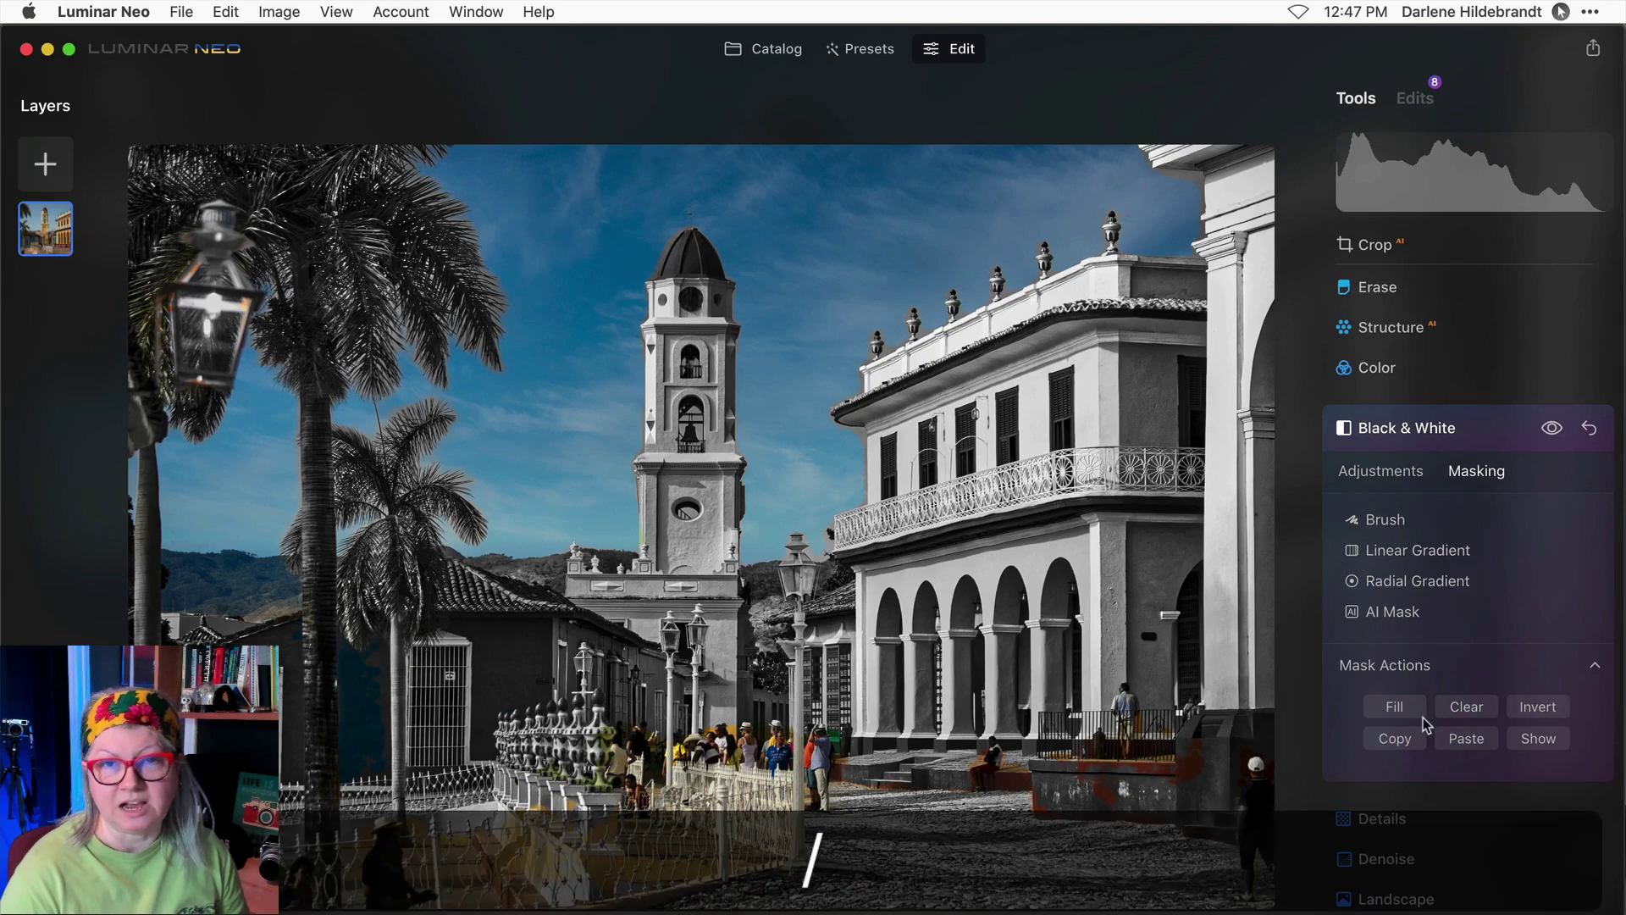